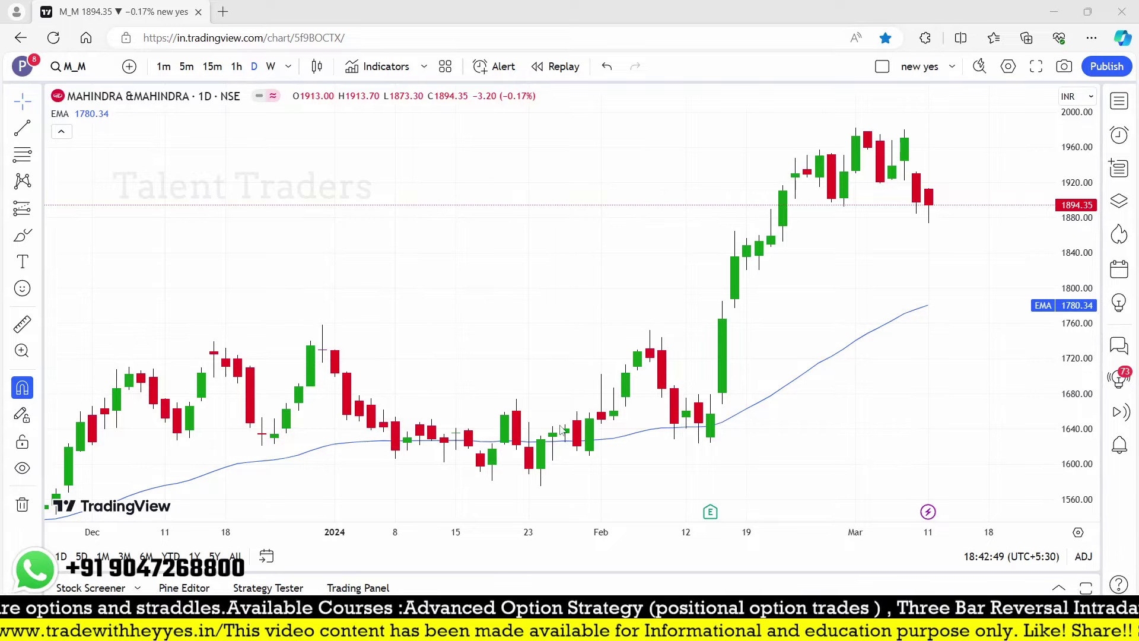
# Step: Circle the late-January candles at the EMA, trace the rally with an arrow, write an underlined "50 EMA" label, then clear the annotations
pyautogui.moveTo(535, 416); pyautogui.dragTo(571, 479)
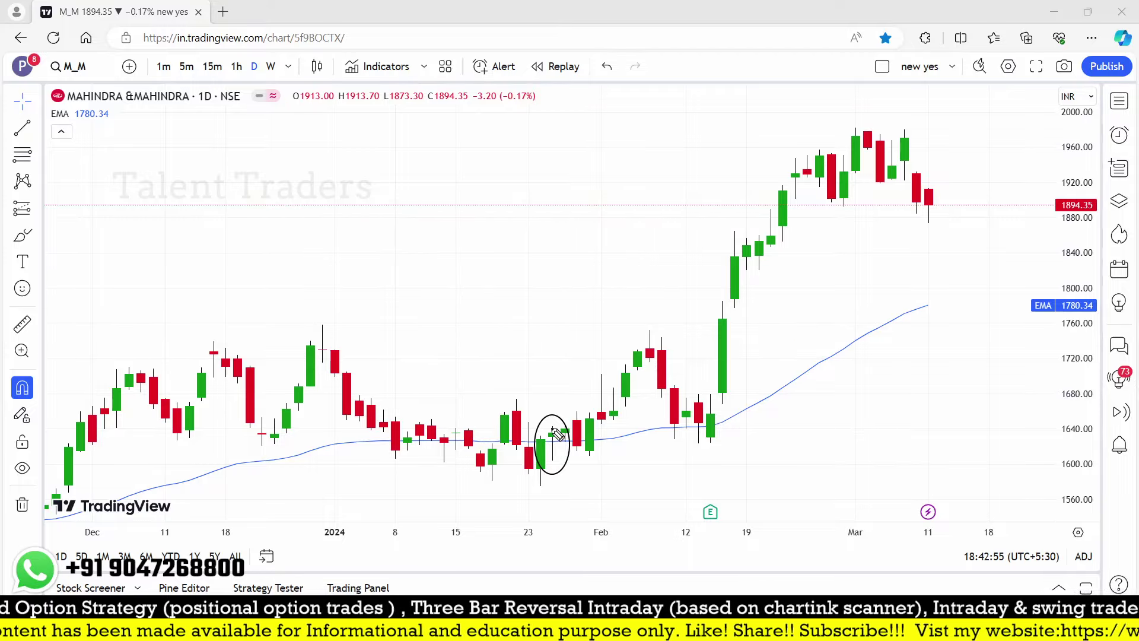
pyautogui.moveTo(556, 434)
pyautogui.mouseDown()
pyautogui.moveTo(580, 427)
pyautogui.moveTo(836, 185)
pyautogui.mouseUp()
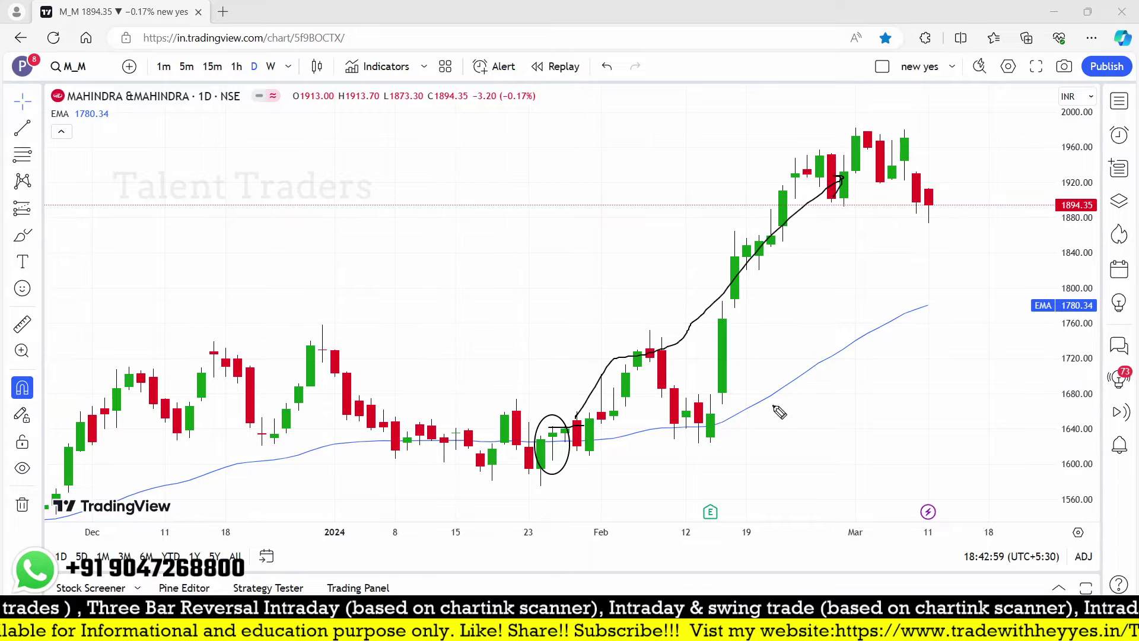
pyautogui.moveTo(774, 407)
pyautogui.mouseDown()
pyautogui.moveTo(772, 420)
pyautogui.moveTo(838, 375)
pyautogui.mouseUp()
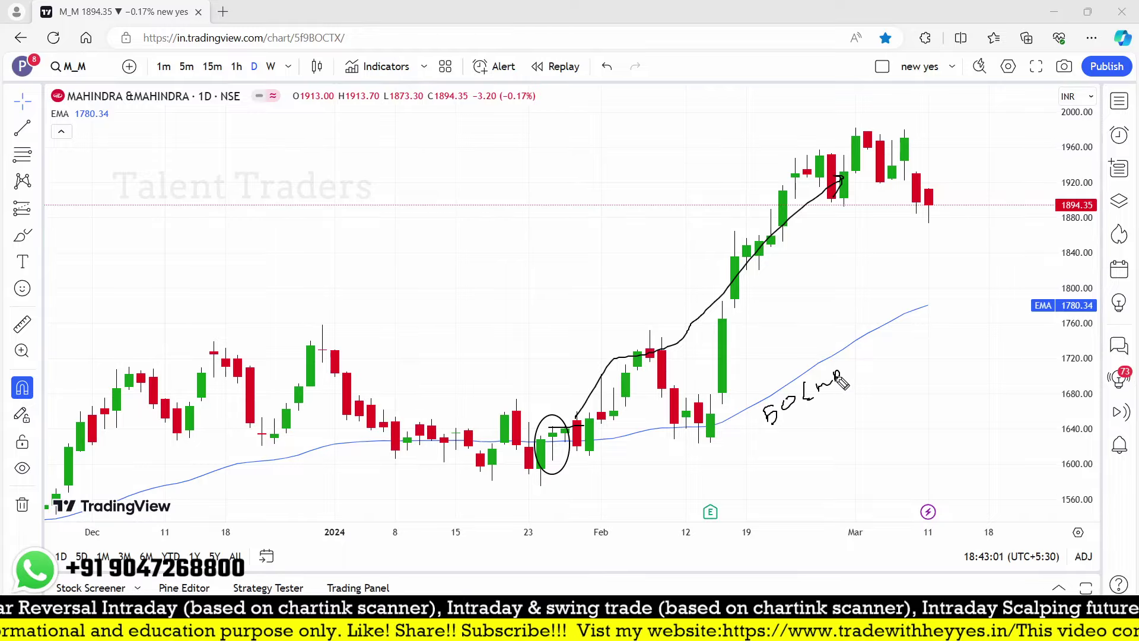
pyautogui.moveTo(807, 426); pyautogui.dragTo(847, 401)
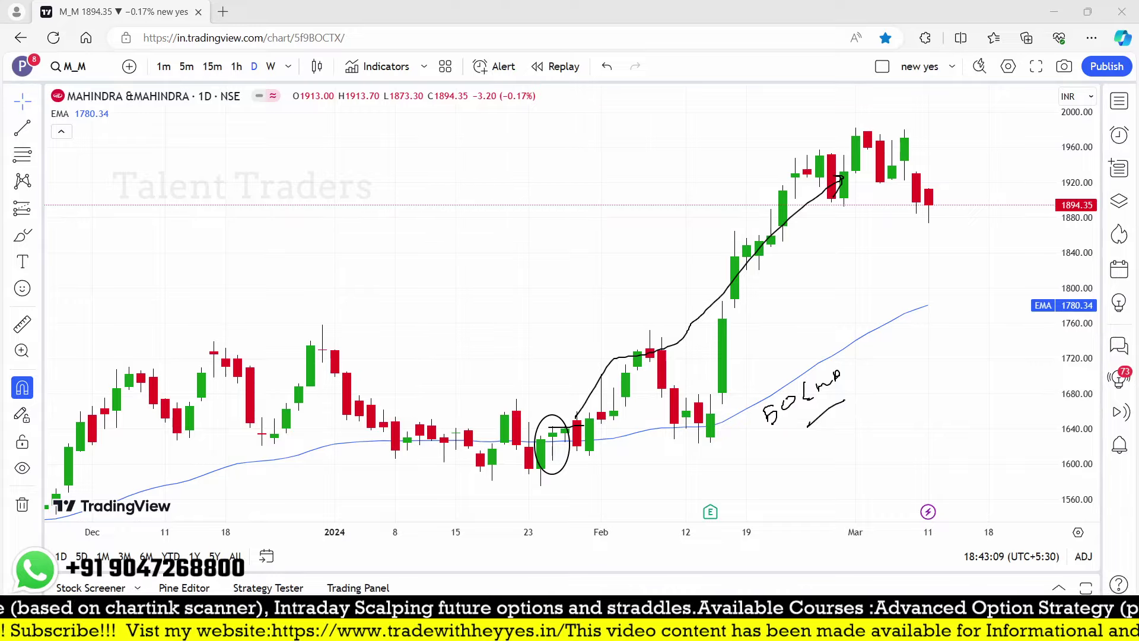
pyautogui.hotkey('ctrl', 'alt', 'h')
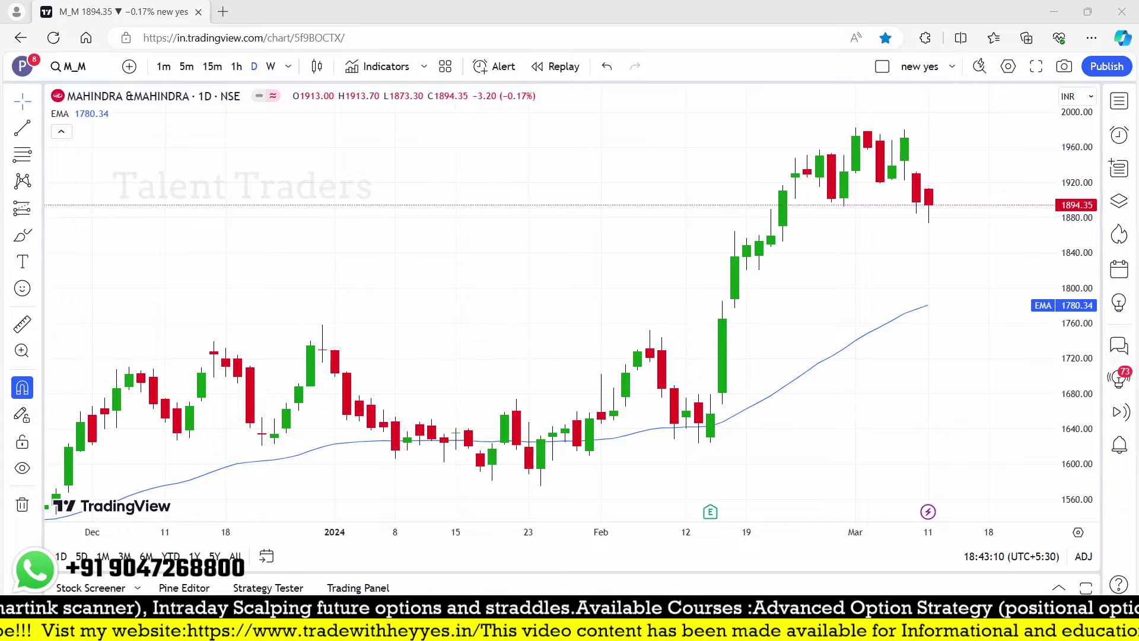
# Step: Search for the symbol "SYNG" and load the SYNGENE daily chart
pyautogui.click(325, 252)
pyautogui.press('space')
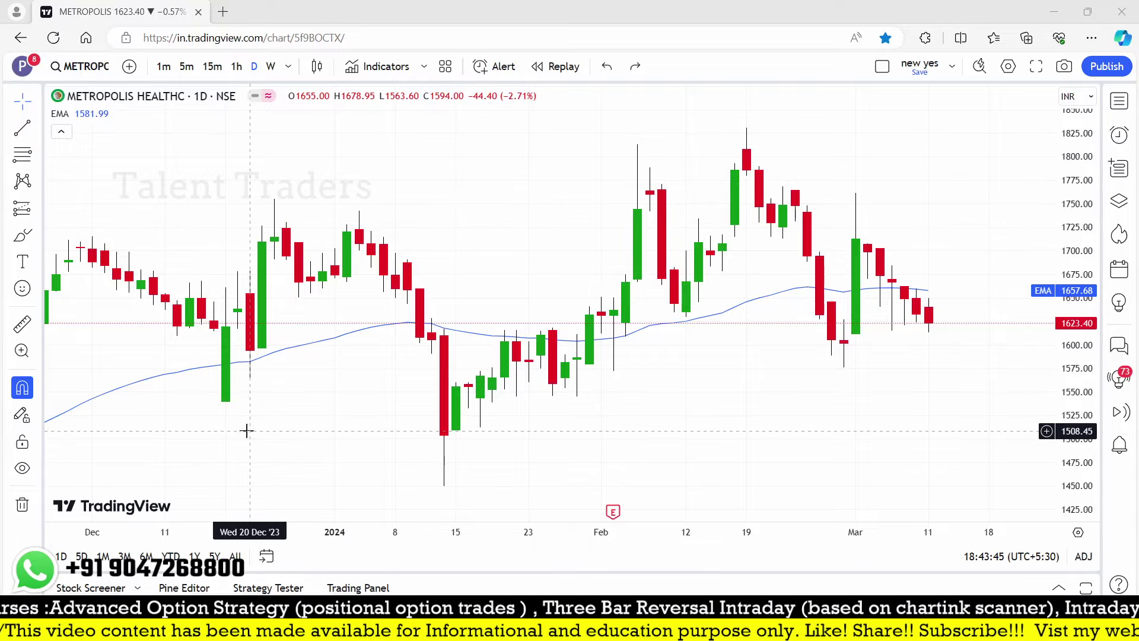
pyautogui.write('SY')
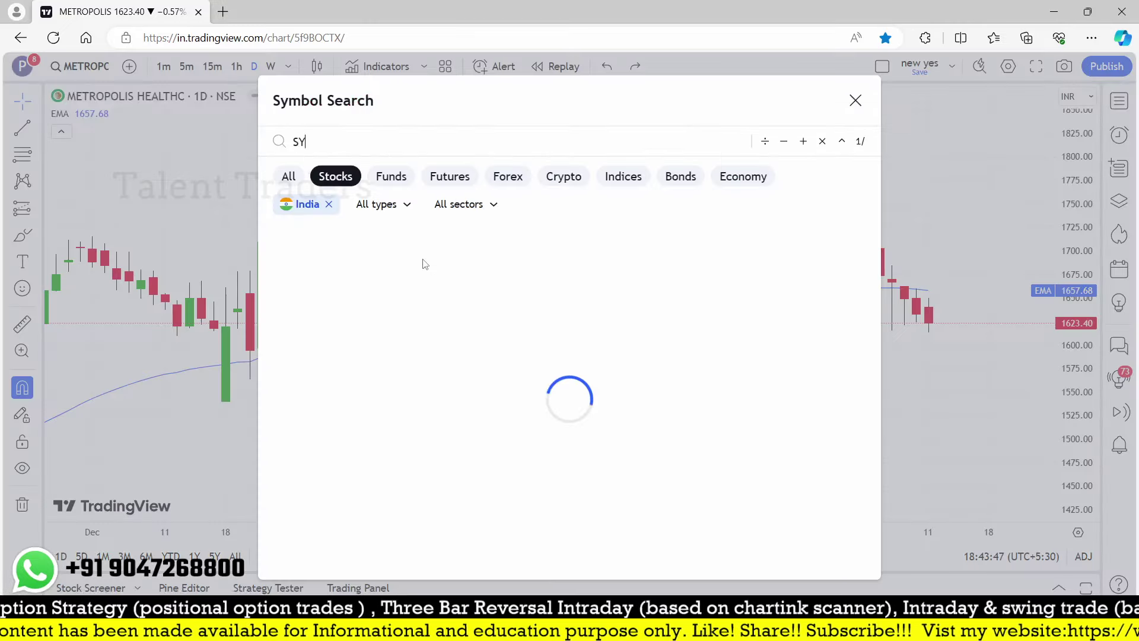
pyautogui.write('NG')
pyautogui.press('Return')
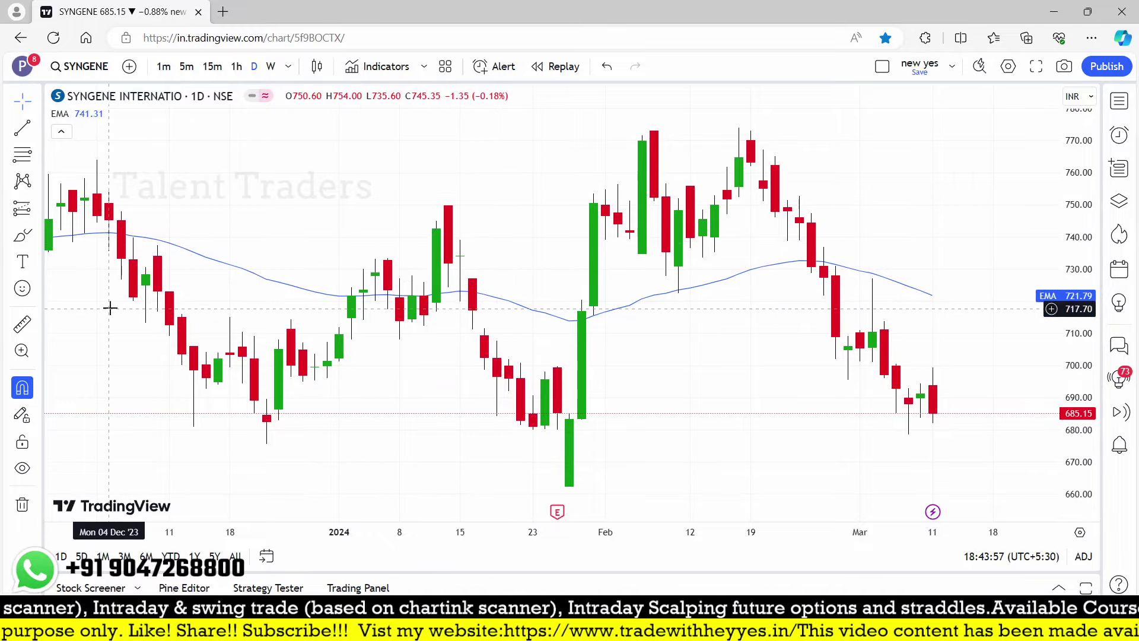
# Step: Mark the end of the EMA line with an arrowhead and handwrite underlined "50 EMA" and "Green Candle" notes beside it
pyautogui.scroll(5, 107, 356)
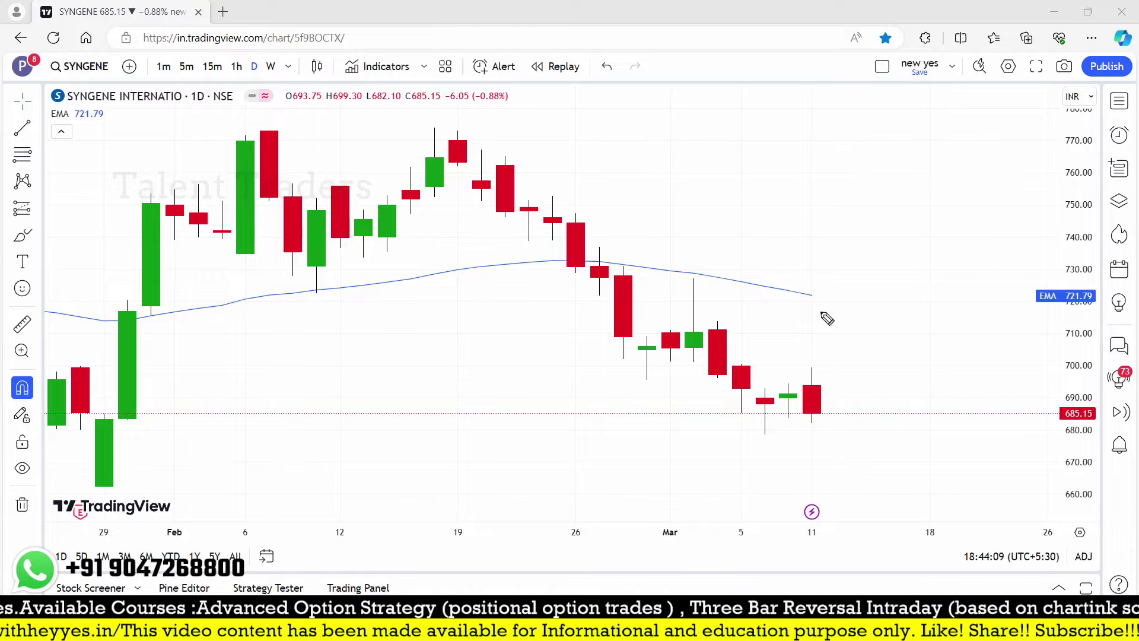
pyautogui.moveTo(815, 291)
pyautogui.mouseDown()
pyautogui.moveTo(828, 300)
pyautogui.moveTo(816, 305)
pyautogui.moveTo(872, 308)
pyautogui.moveTo(920, 300)
pyautogui.moveTo(925, 281)
pyautogui.mouseUp()
pyautogui.moveTo(895, 316); pyautogui.dragTo(928, 301)
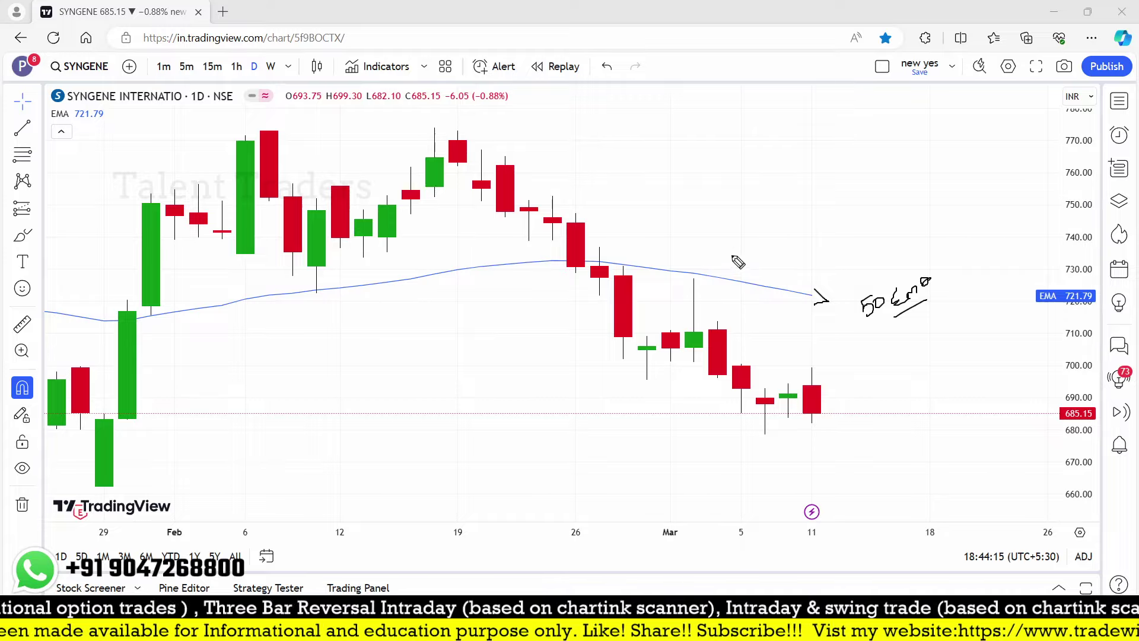
pyautogui.moveTo(855, 204)
pyautogui.mouseDown()
pyautogui.moveTo(897, 214)
pyautogui.moveTo(979, 156)
pyautogui.mouseUp()
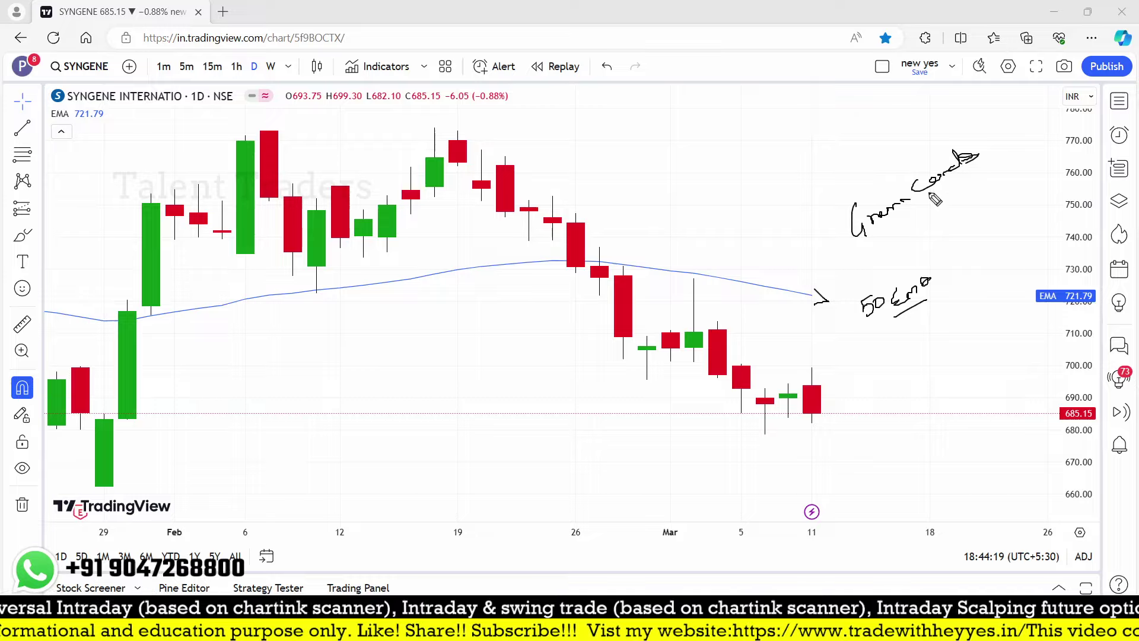
pyautogui.moveTo(870, 251); pyautogui.dragTo(985, 190)
pyautogui.moveTo(870, 347); pyautogui.dragTo(967, 300)
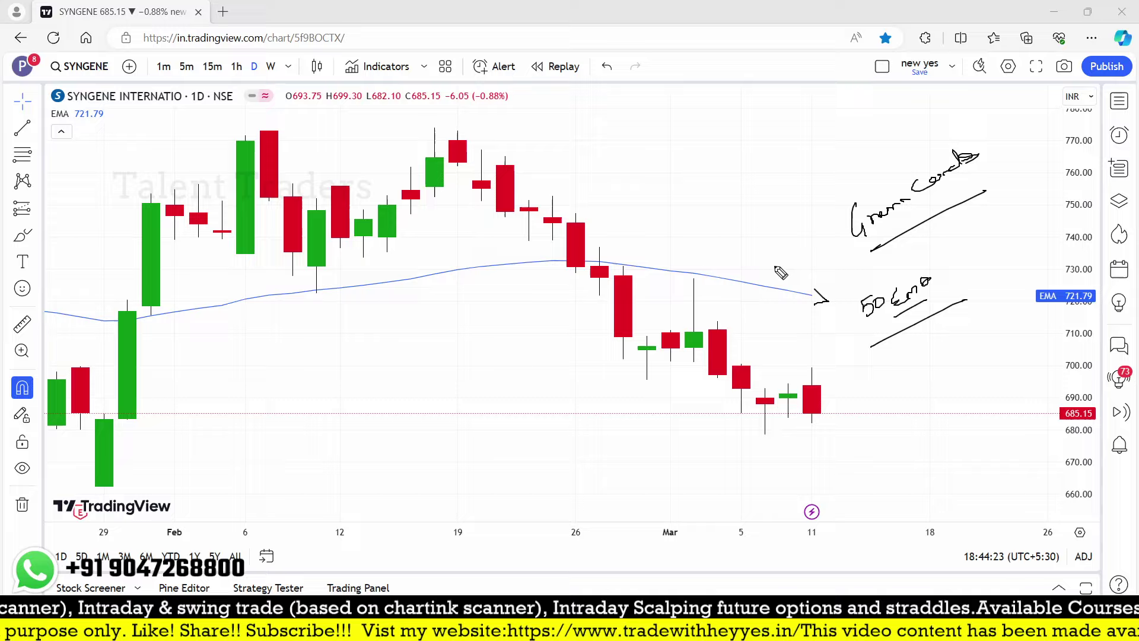
# Step: Sketch a candle with a breakout arrow, circle candles touching the EMA, trace two February rallies with arrows, then clear all annotations
pyautogui.moveTo(772, 261)
pyautogui.mouseDown()
pyautogui.moveTo(772, 299)
pyautogui.moveTo(782, 287)
pyautogui.moveTo(764, 256)
pyautogui.moveTo(782, 248)
pyautogui.moveTo(768, 272)
pyautogui.moveTo(765, 217)
pyautogui.moveTo(825, 227)
pyautogui.mouseUp()
pyautogui.moveTo(737, 225)
pyautogui.mouseDown()
pyautogui.moveTo(821, 224)
pyautogui.moveTo(809, 233)
pyautogui.moveTo(842, 169)
pyautogui.moveTo(843, 188)
pyautogui.mouseUp()
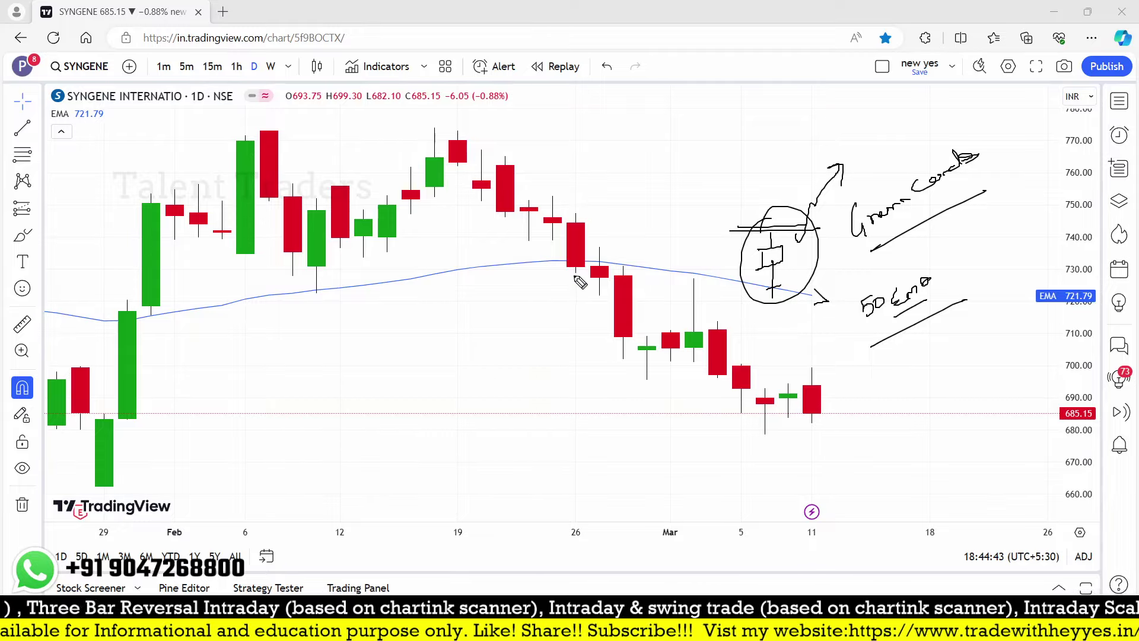
pyautogui.moveTo(586, 267)
pyautogui.mouseDown()
pyautogui.moveTo(602, 258)
pyautogui.moveTo(599, 276)
pyautogui.mouseUp()
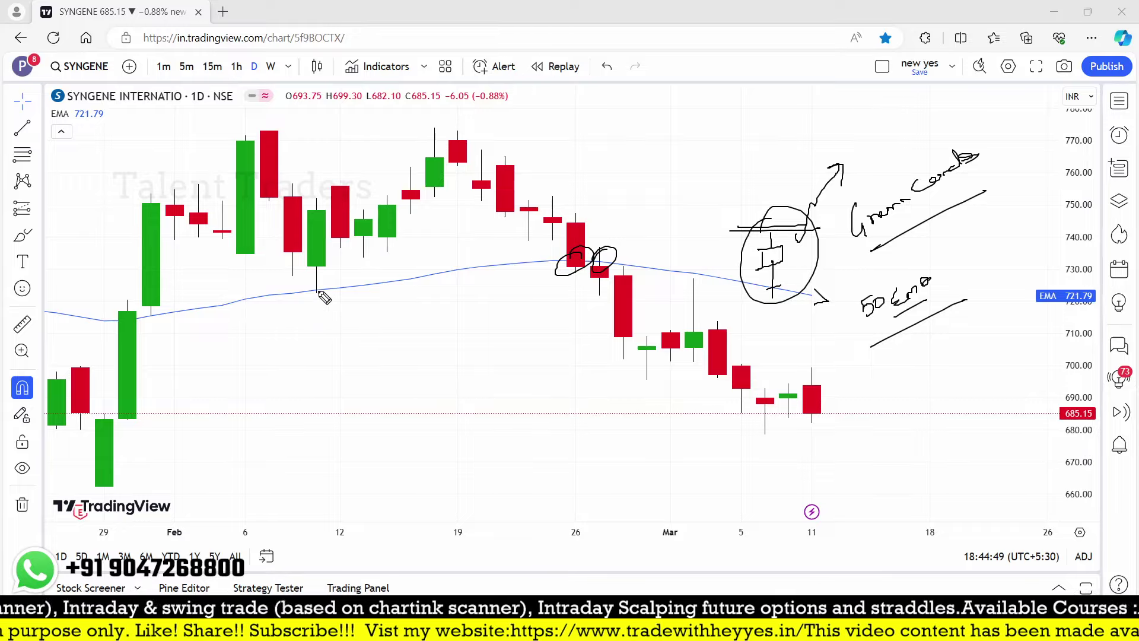
pyautogui.moveTo(326, 286)
pyautogui.mouseDown()
pyautogui.moveTo(310, 289)
pyautogui.moveTo(315, 279)
pyautogui.moveTo(333, 286)
pyautogui.moveTo(439, 159)
pyautogui.moveTo(426, 191)
pyautogui.mouseUp()
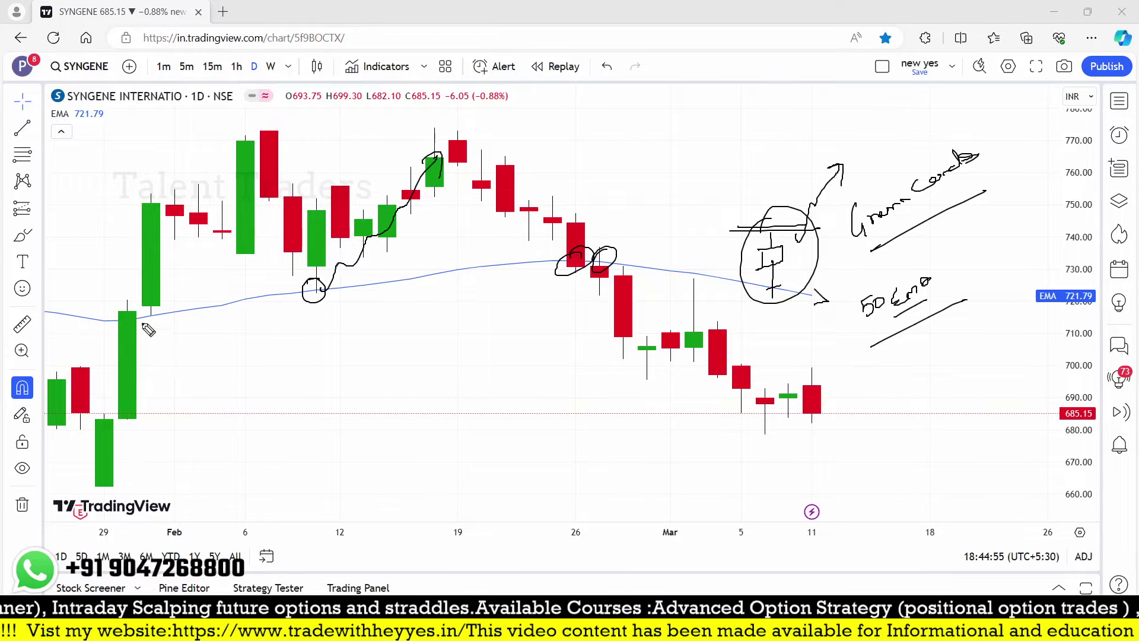
pyautogui.moveTo(142, 313)
pyautogui.mouseDown()
pyautogui.moveTo(155, 323)
pyautogui.moveTo(148, 305)
pyautogui.moveTo(159, 332)
pyautogui.moveTo(172, 274)
pyautogui.moveTo(243, 168)
pyautogui.moveTo(235, 193)
pyautogui.mouseUp()
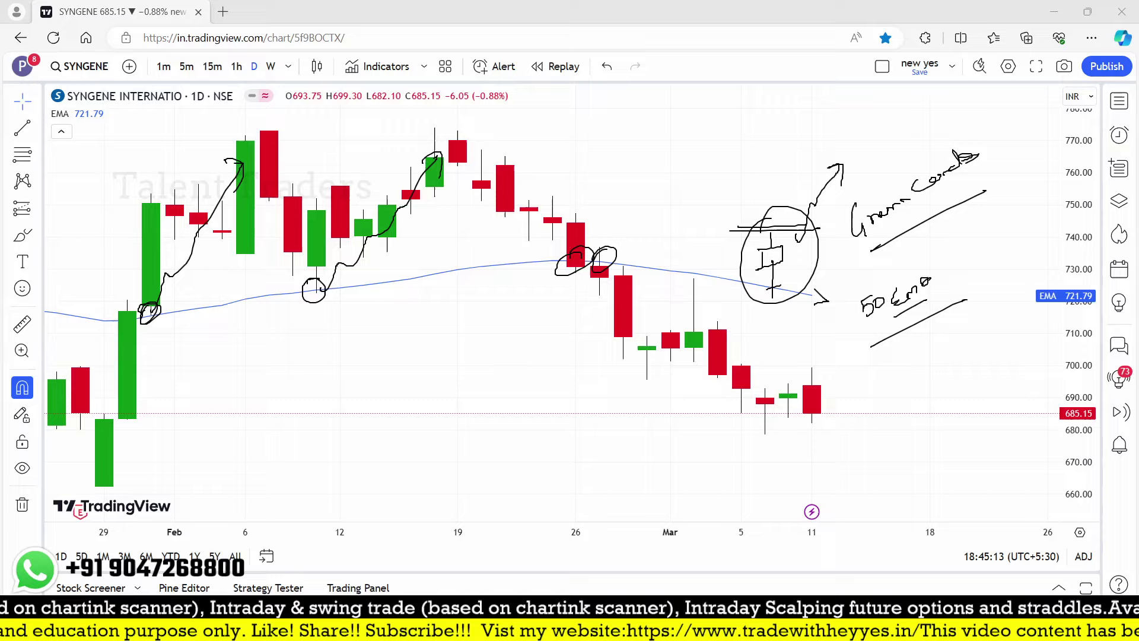
pyautogui.press('Escape')
pyautogui.scroll(-4, 502, 309)
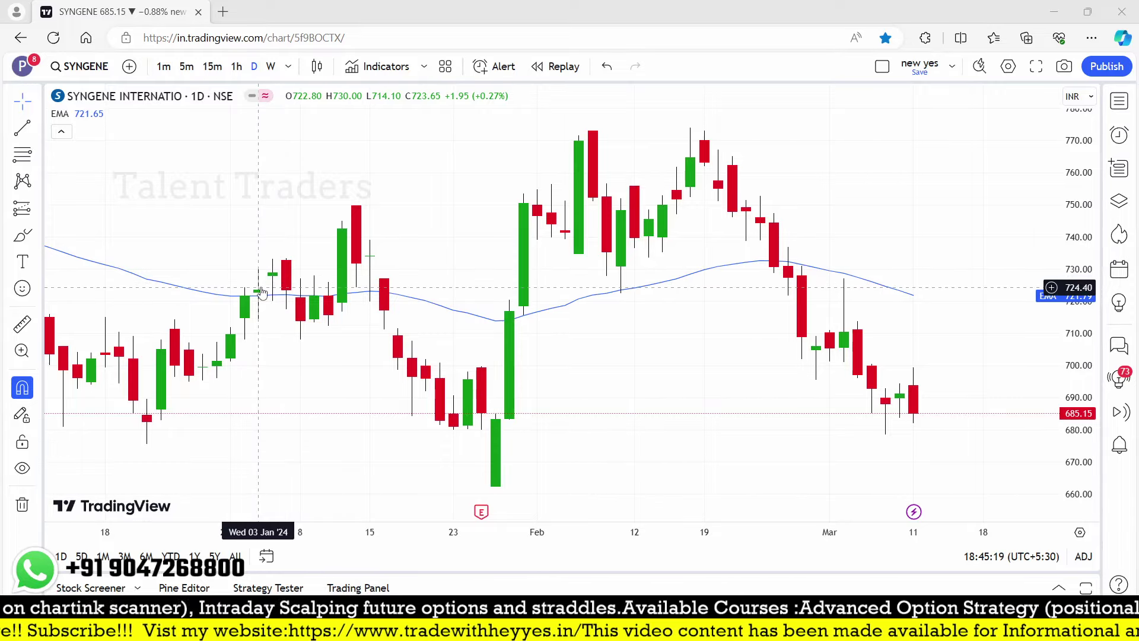
pyautogui.scroll(-1, 263, 293)
pyautogui.scroll(-2, 263, 293)
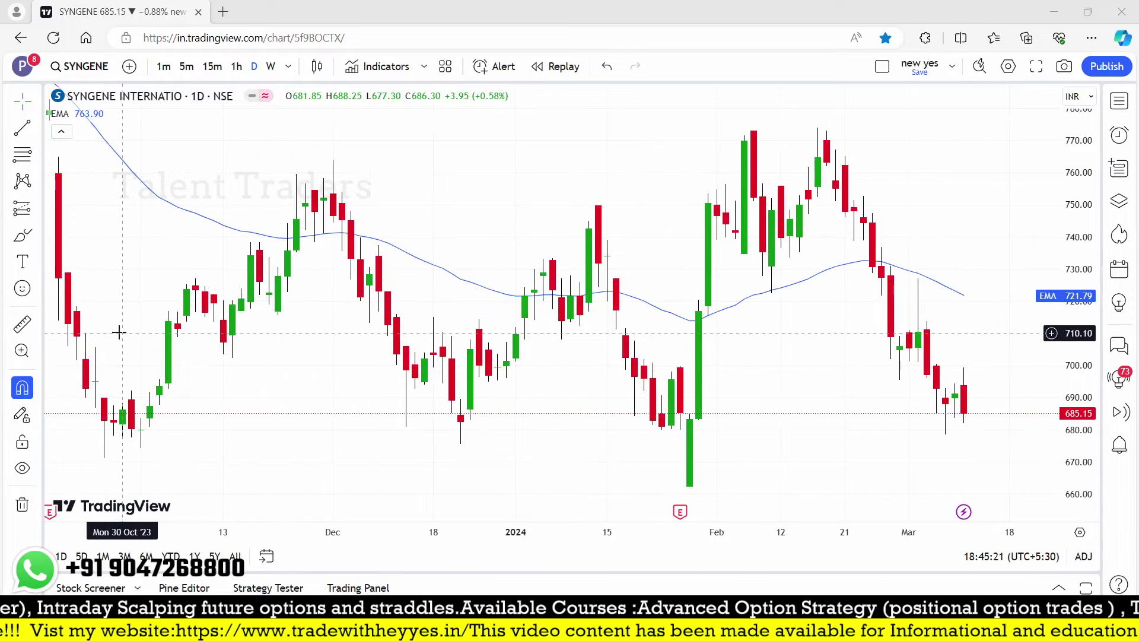
pyautogui.scroll(3, 118, 332)
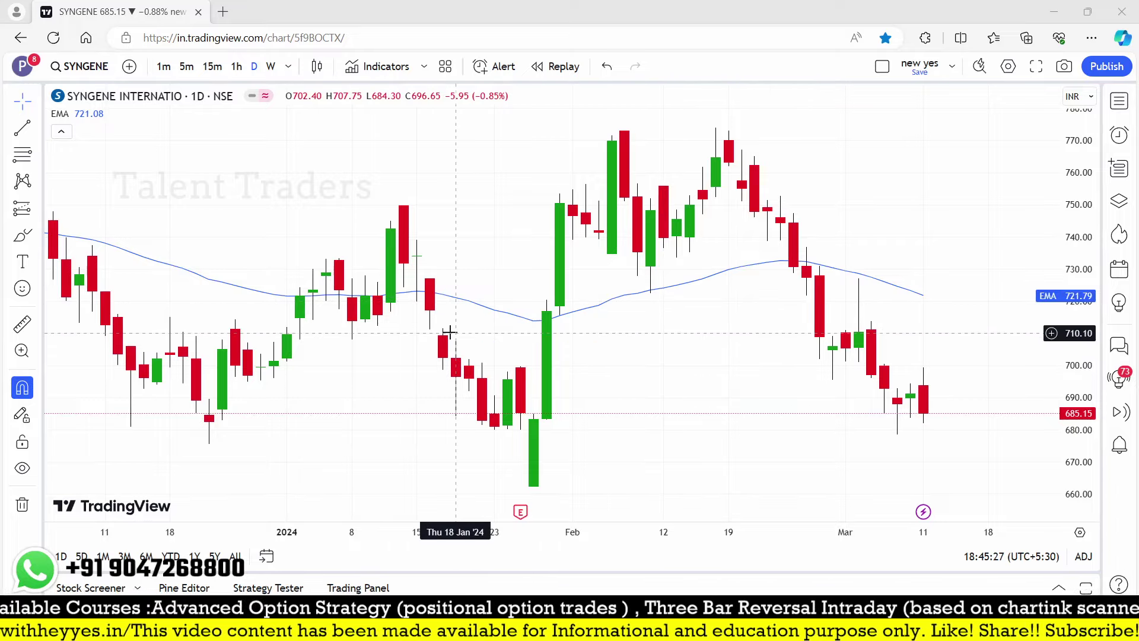
# Step: Switch to the Chartink app and open its stock screener page for creating a scan
pyautogui.press('super')
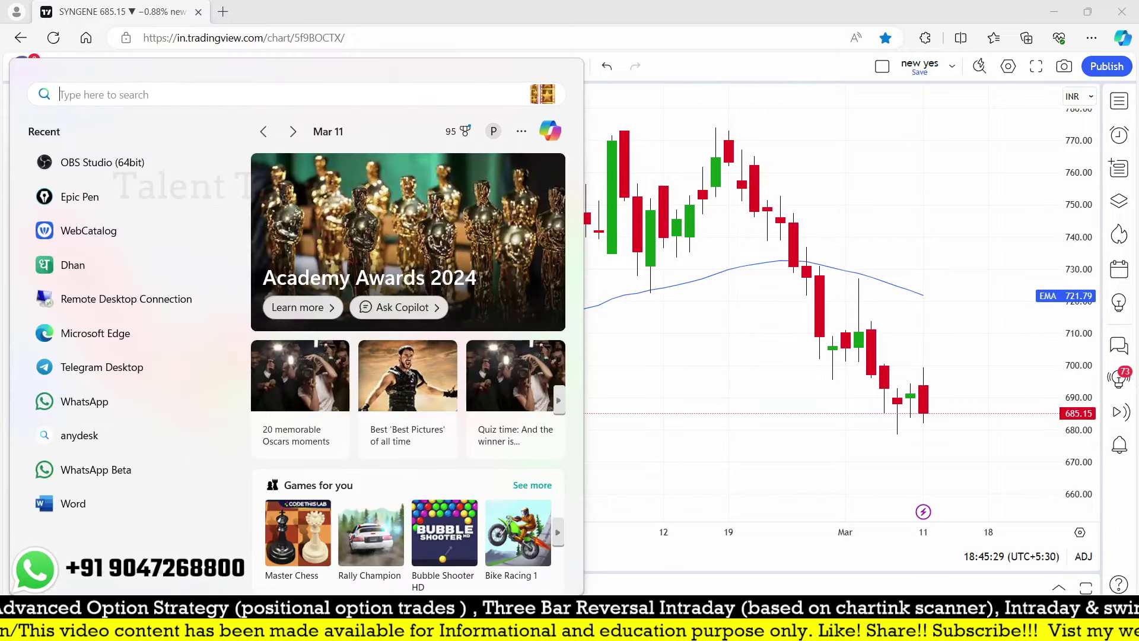
pyautogui.write('ch')
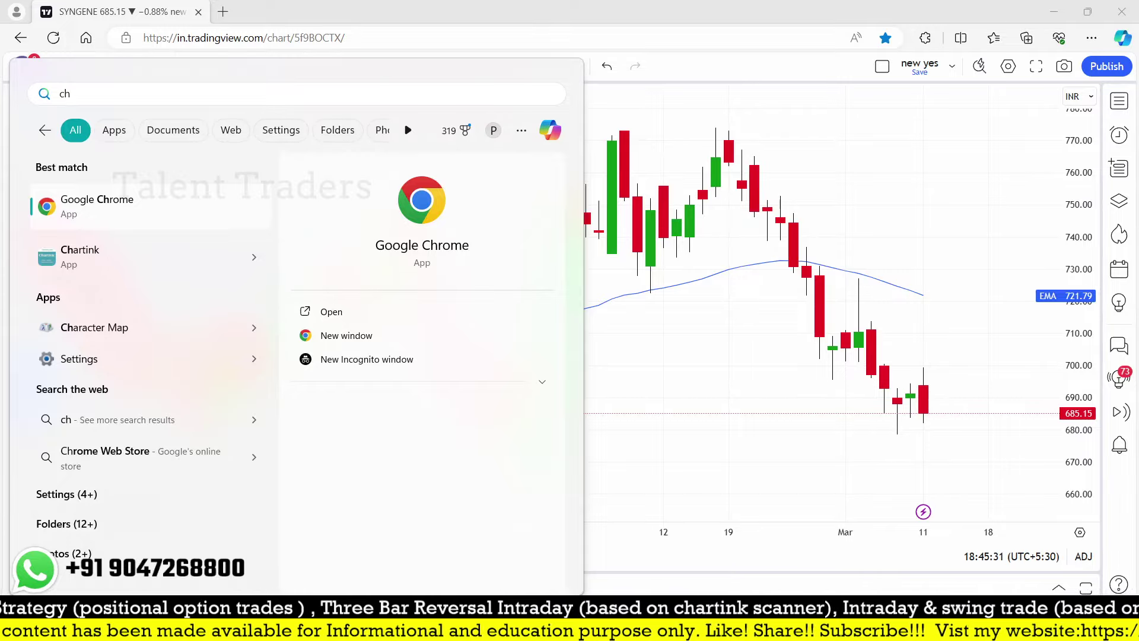
pyautogui.click(95, 267)
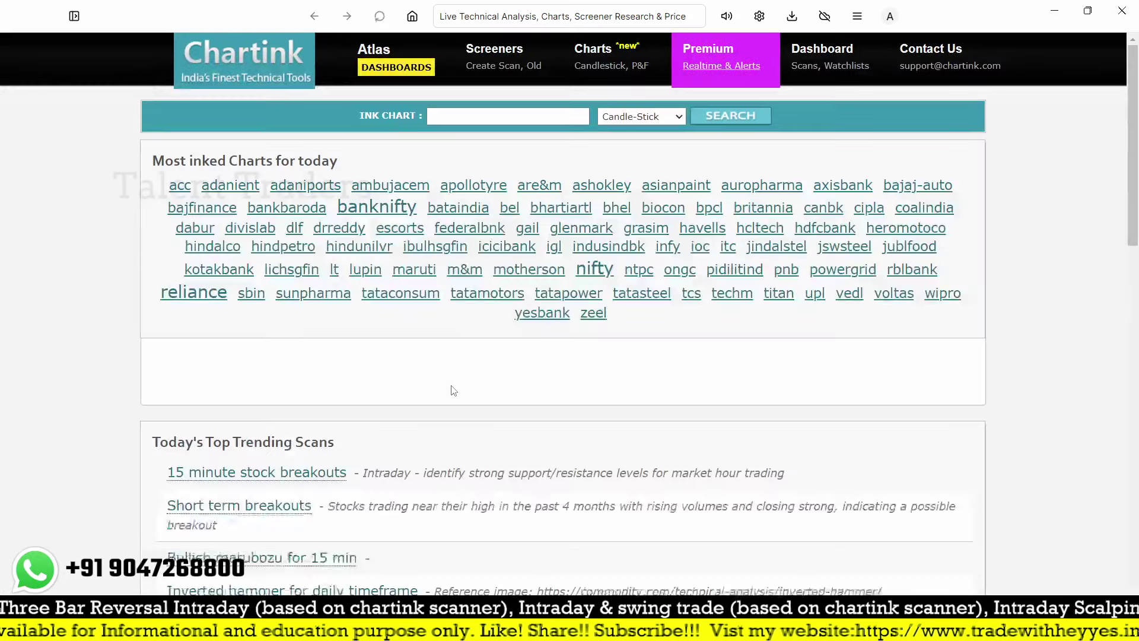
pyautogui.click(477, 61)
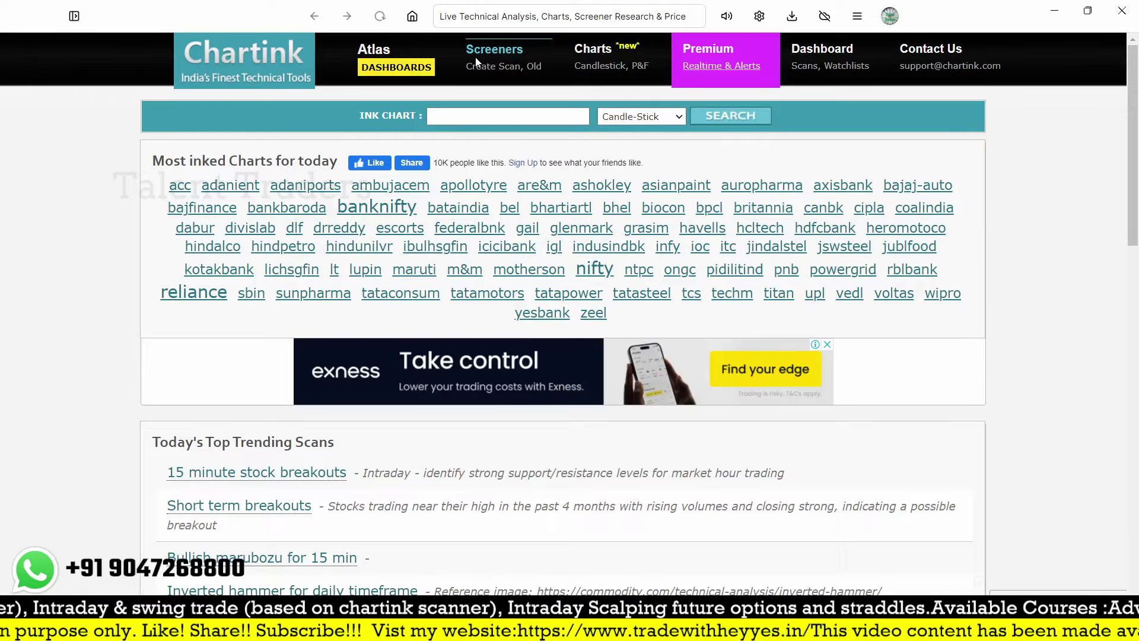
pyautogui.click(448, 111)
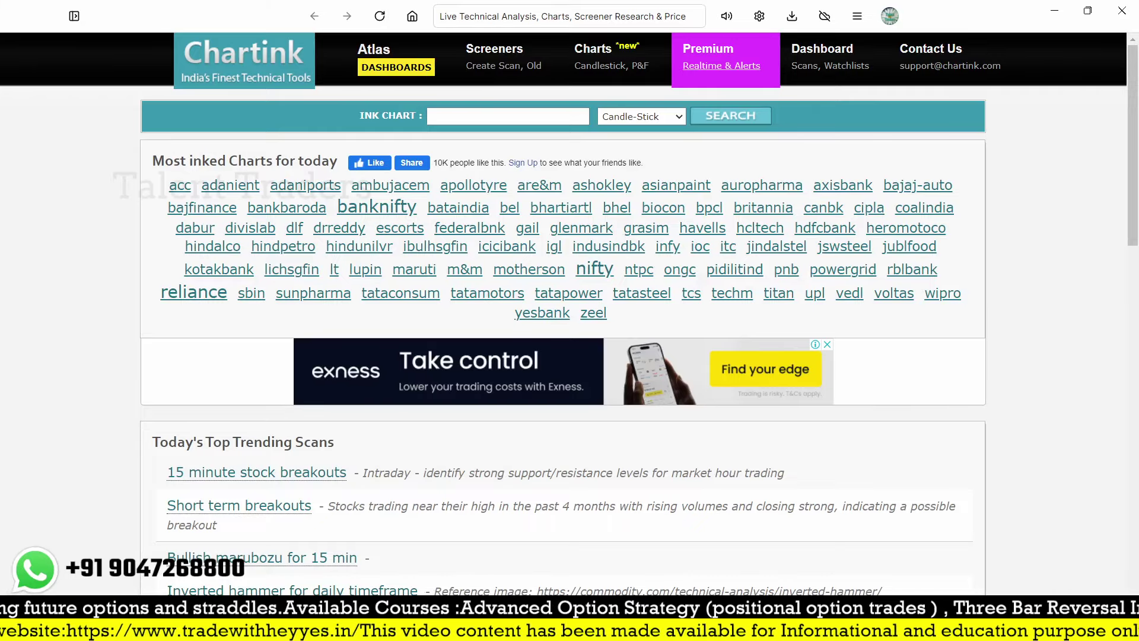
pyautogui.click(490, 67)
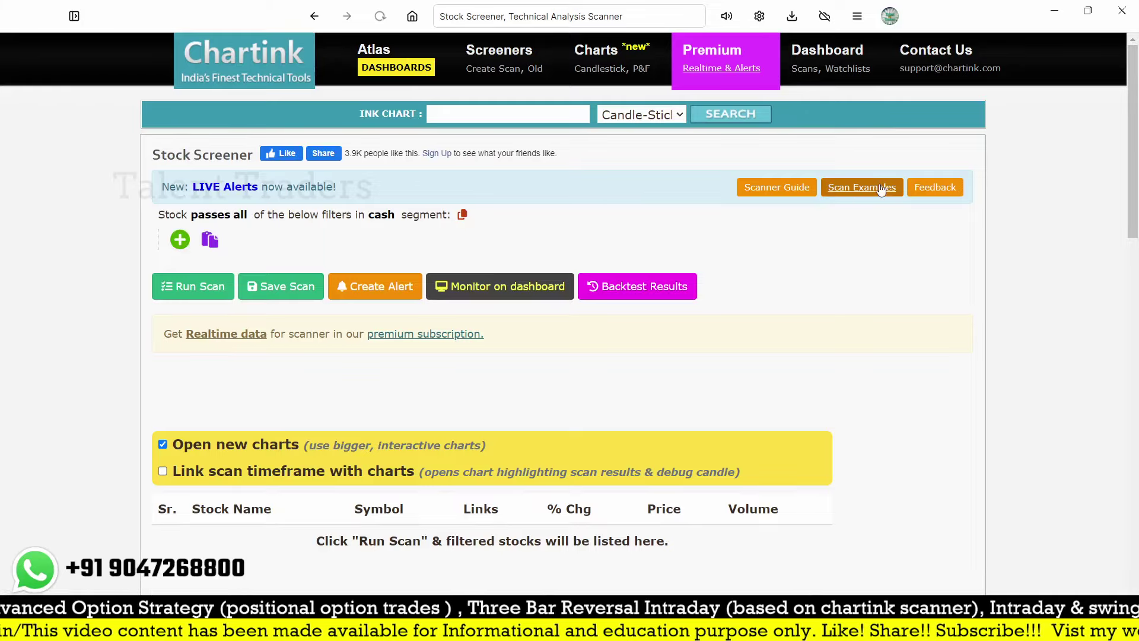
pyautogui.click(384, 220)
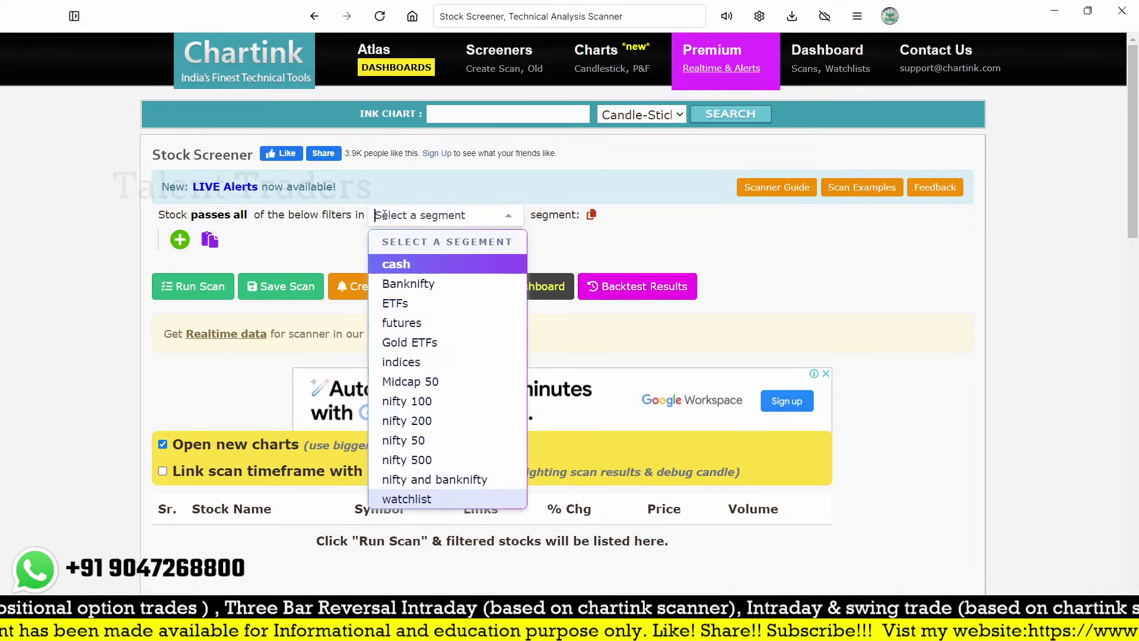
pyautogui.click(405, 324)
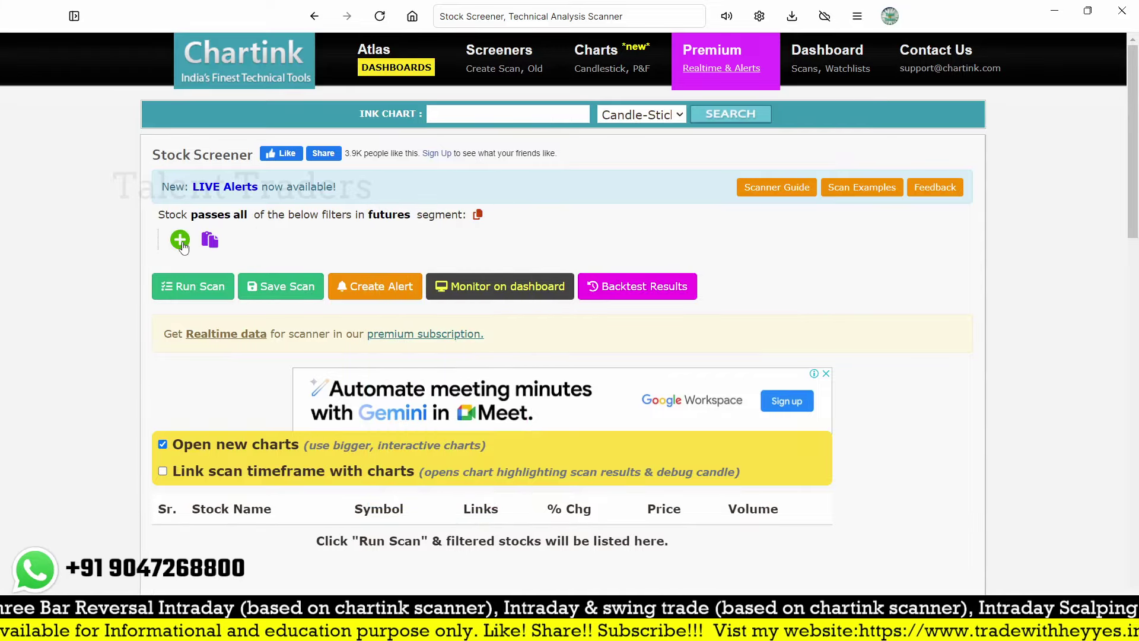
pyautogui.click(180, 241)
pyautogui.write('high')
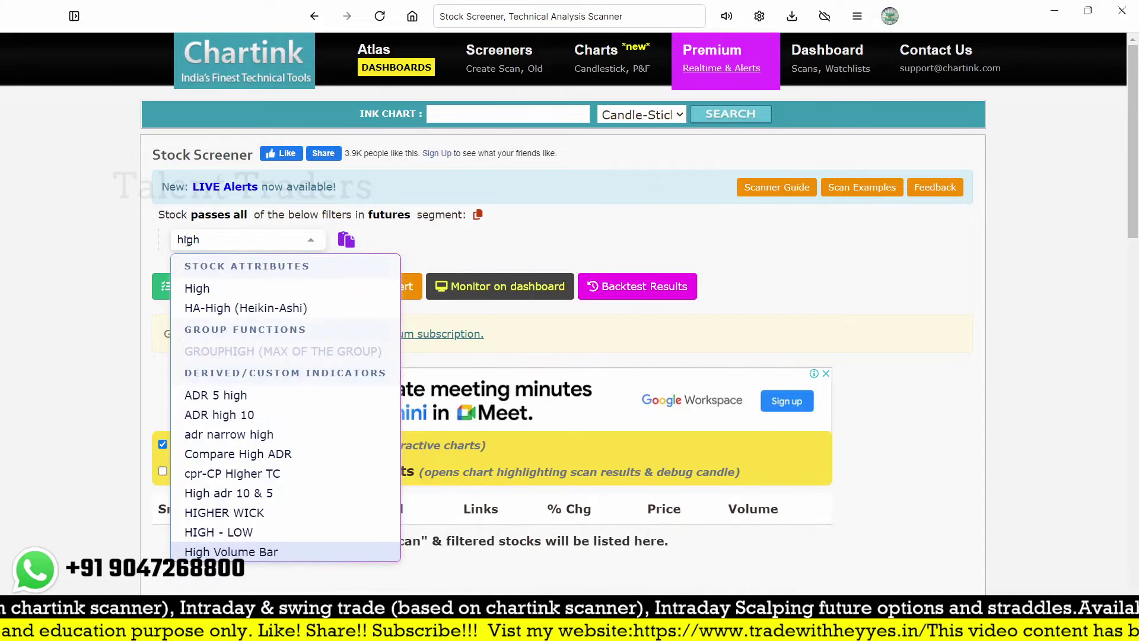
pyautogui.scroll(-1, 291, 388)
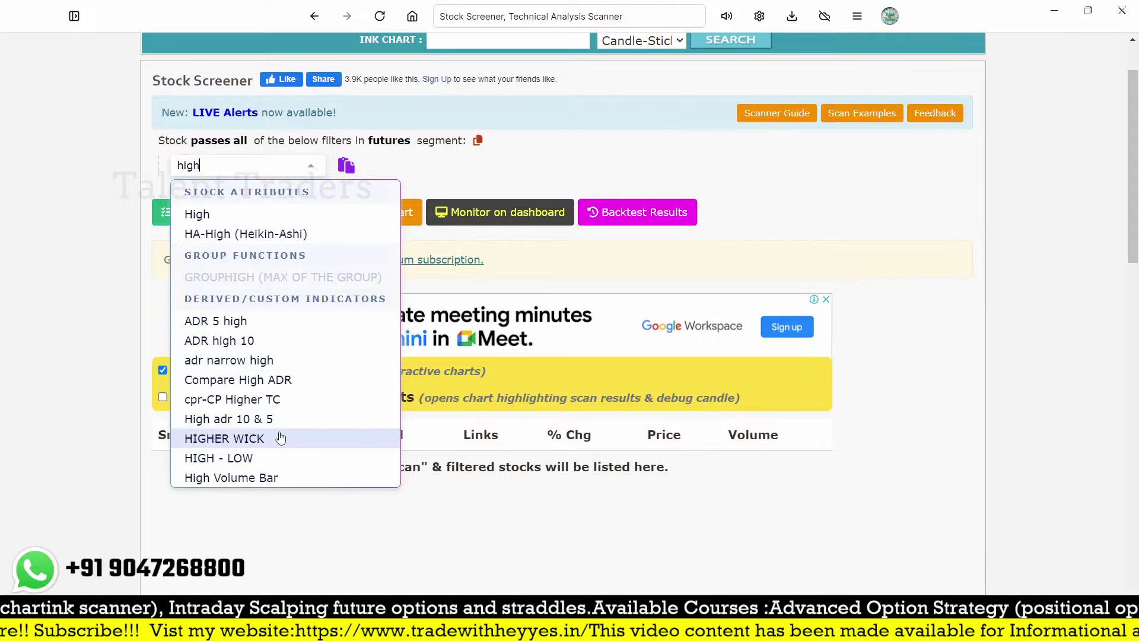
pyautogui.write('-op')
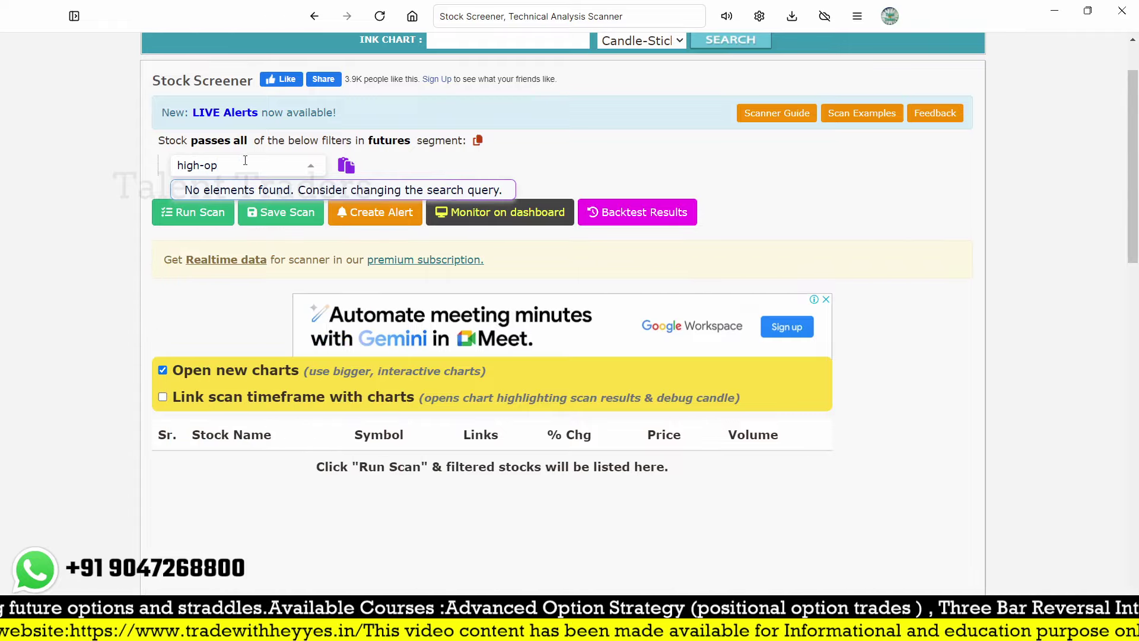
pyautogui.hotkey('ctrl', 'a')
pyautogui.press('BackSpace')
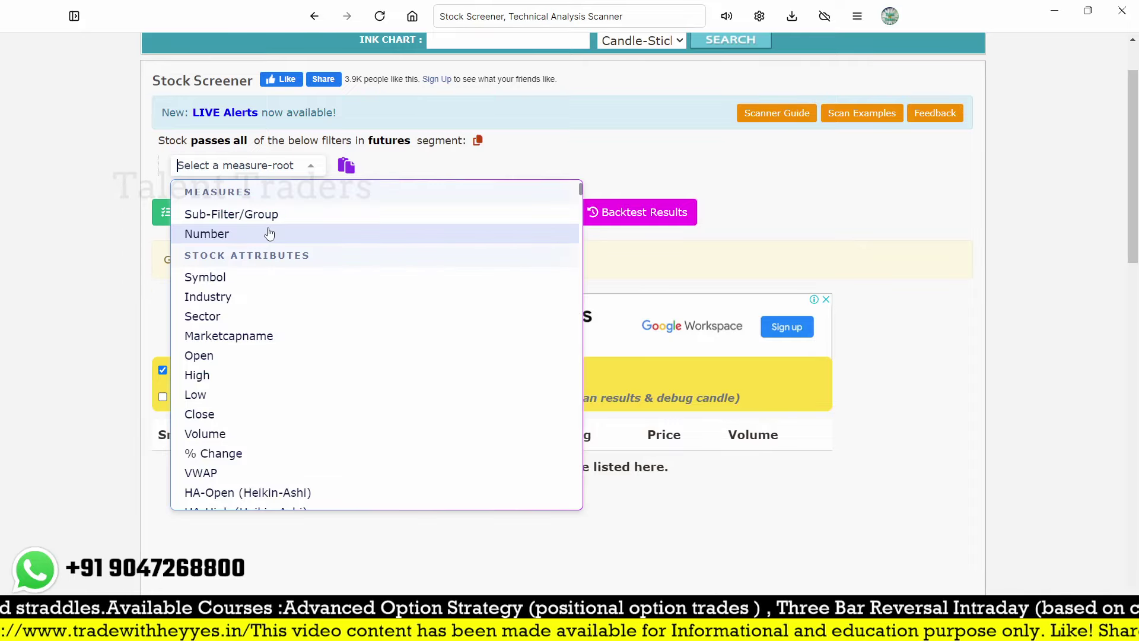
pyautogui.click(877, 203)
pyautogui.scroll(2, 867, 112)
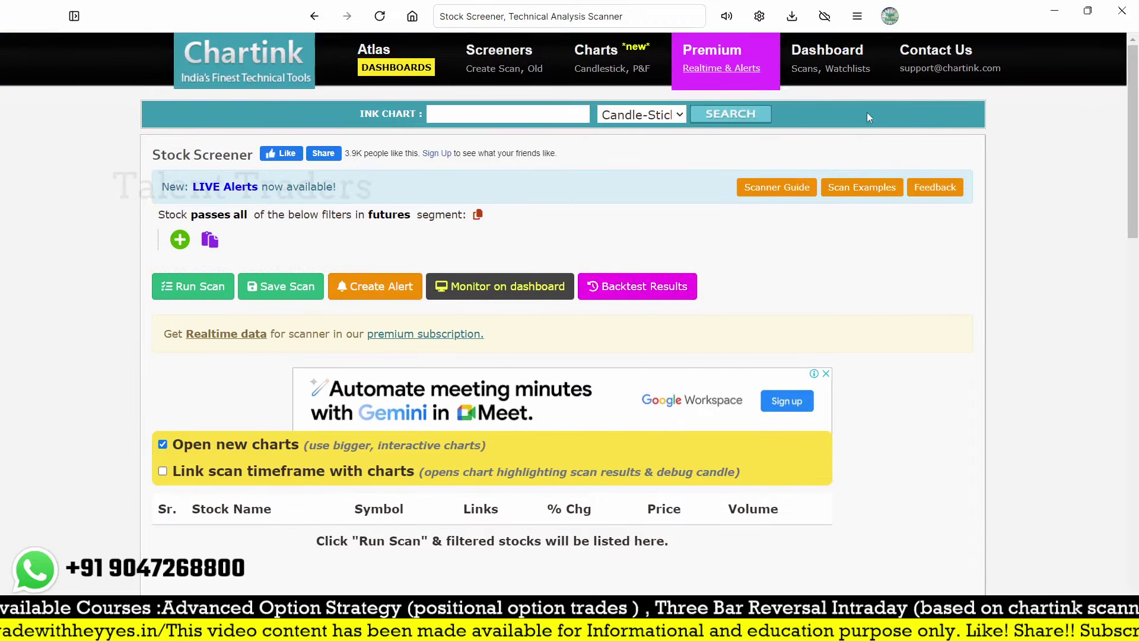
pyautogui.click(842, 51)
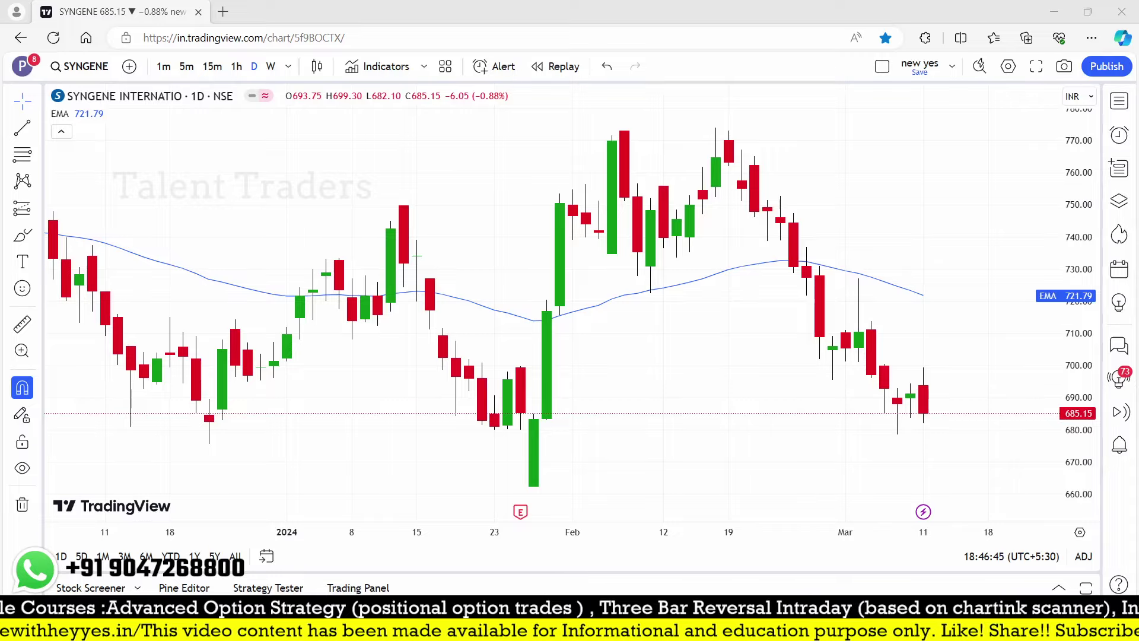
# Step: Return to the Chartink stock screener and set the scan segment to futures
pyautogui.hotkey('alt', 'Tab')
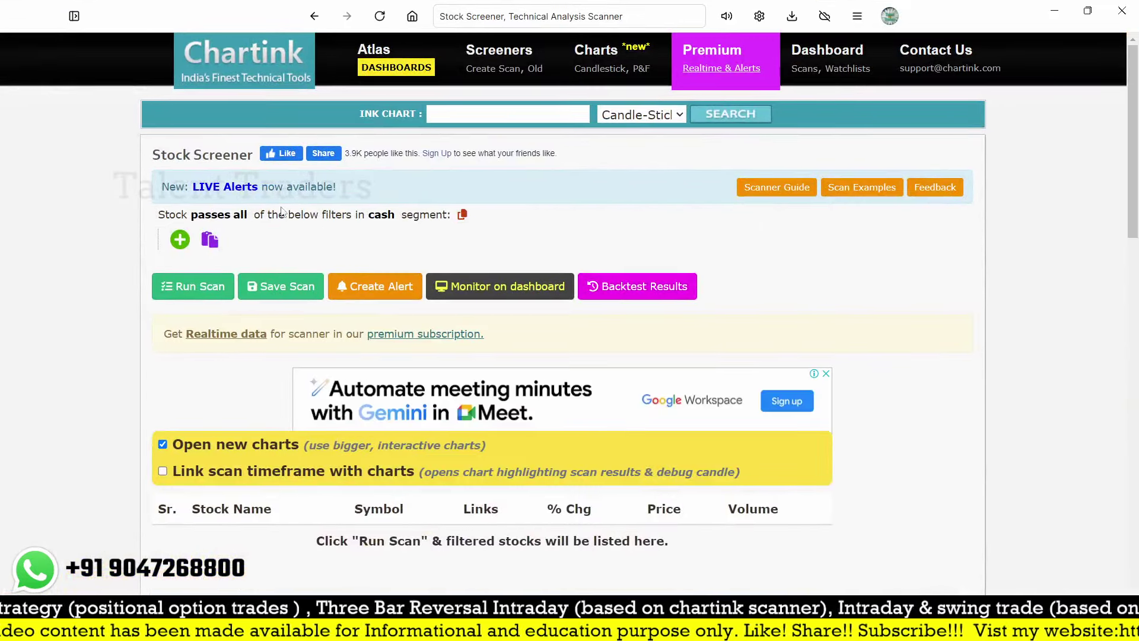
pyautogui.click(377, 215)
pyautogui.click(387, 321)
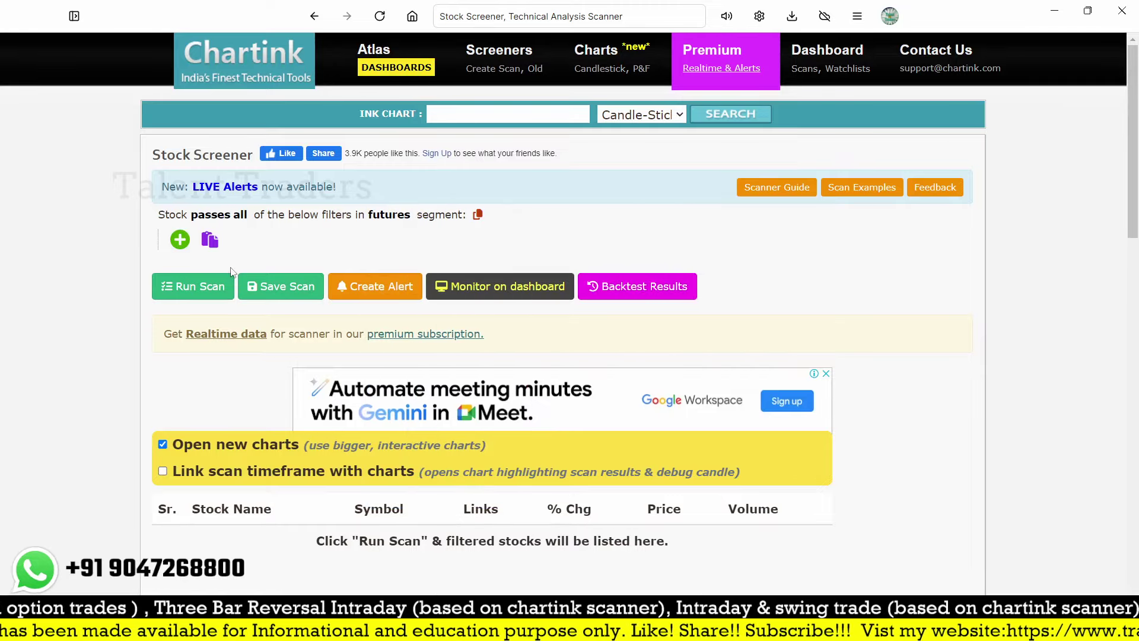
# Step: Start a scan condition with the daily high-open indicator multiplied by the number 2
pyautogui.click(183, 240)
pyautogui.write('high-')
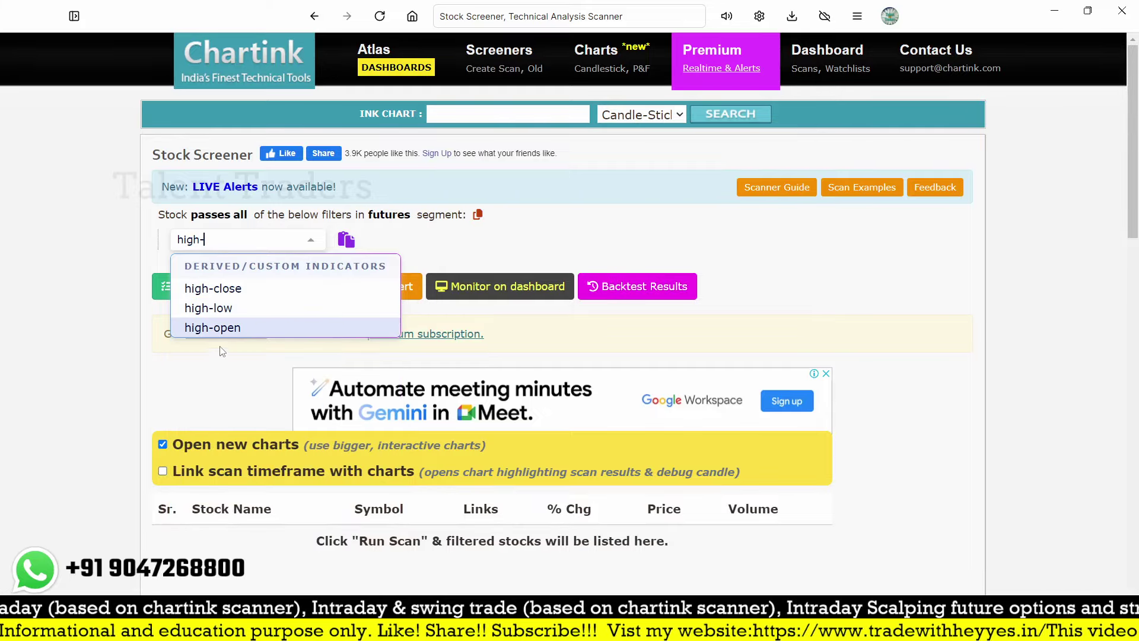
pyautogui.click(226, 328)
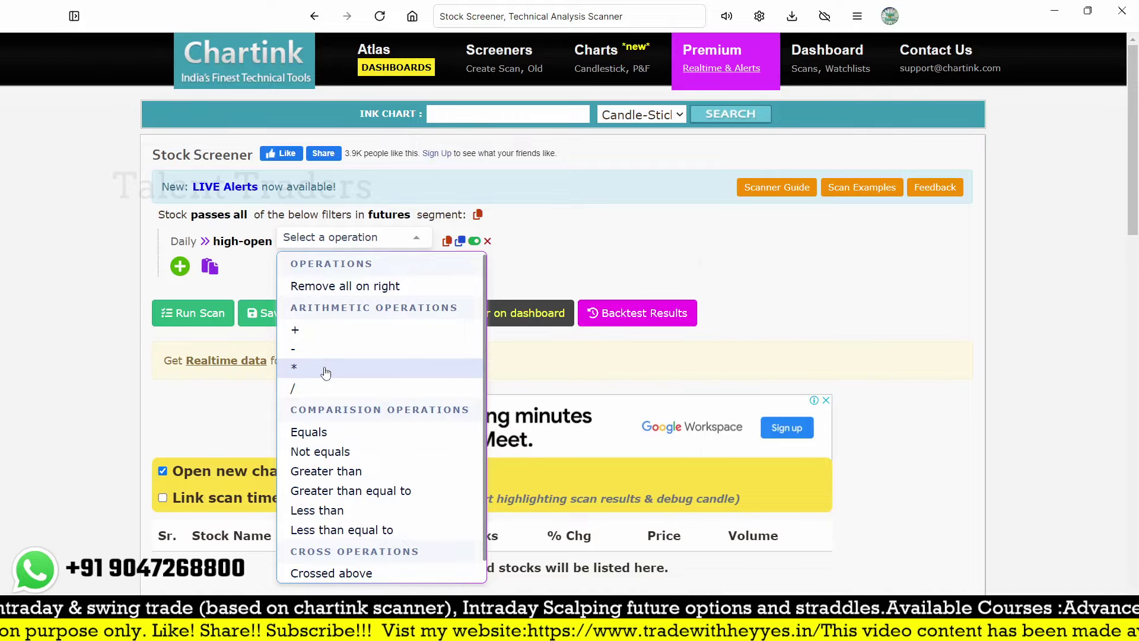
pyautogui.click(383, 368)
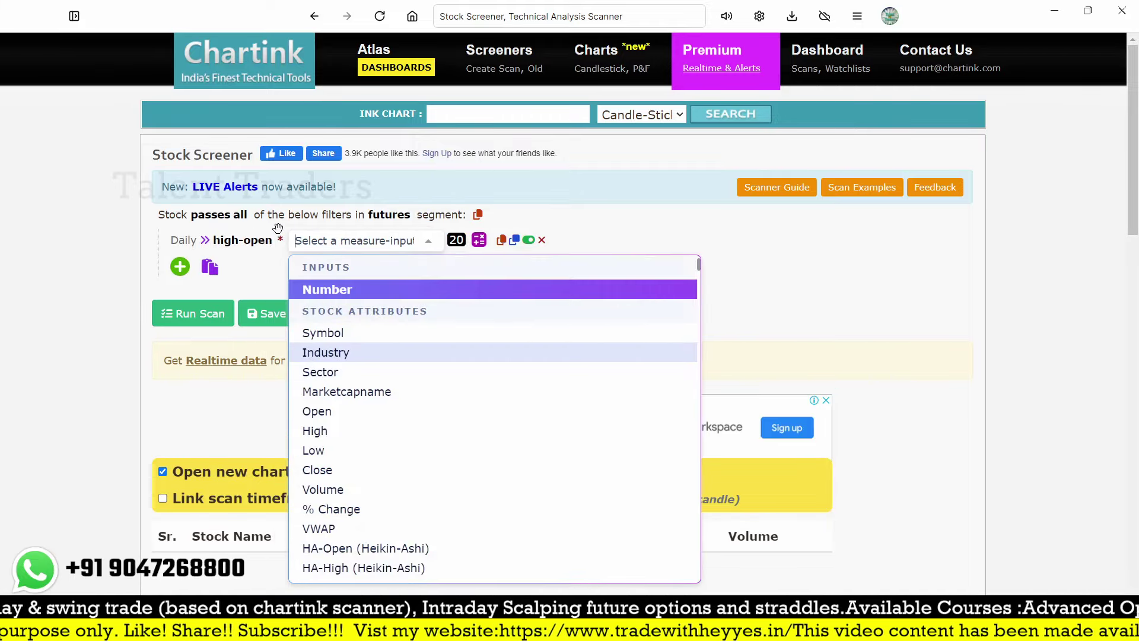
pyautogui.click(305, 290)
pyautogui.doubleClick(347, 240)
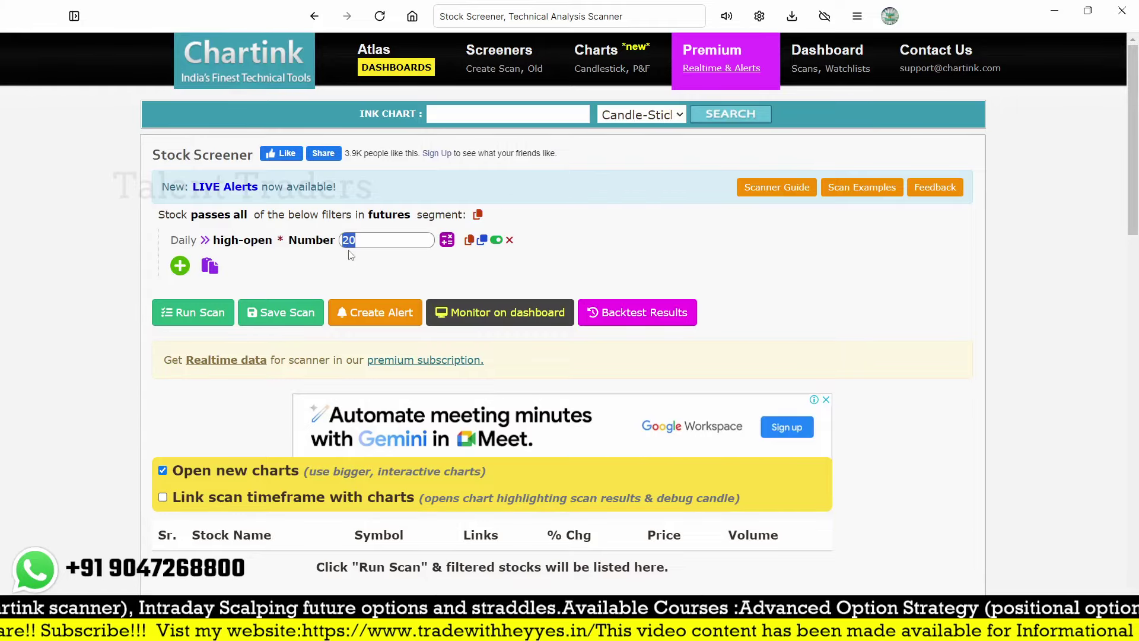
pyautogui.write('2')
pyautogui.click(712, 281)
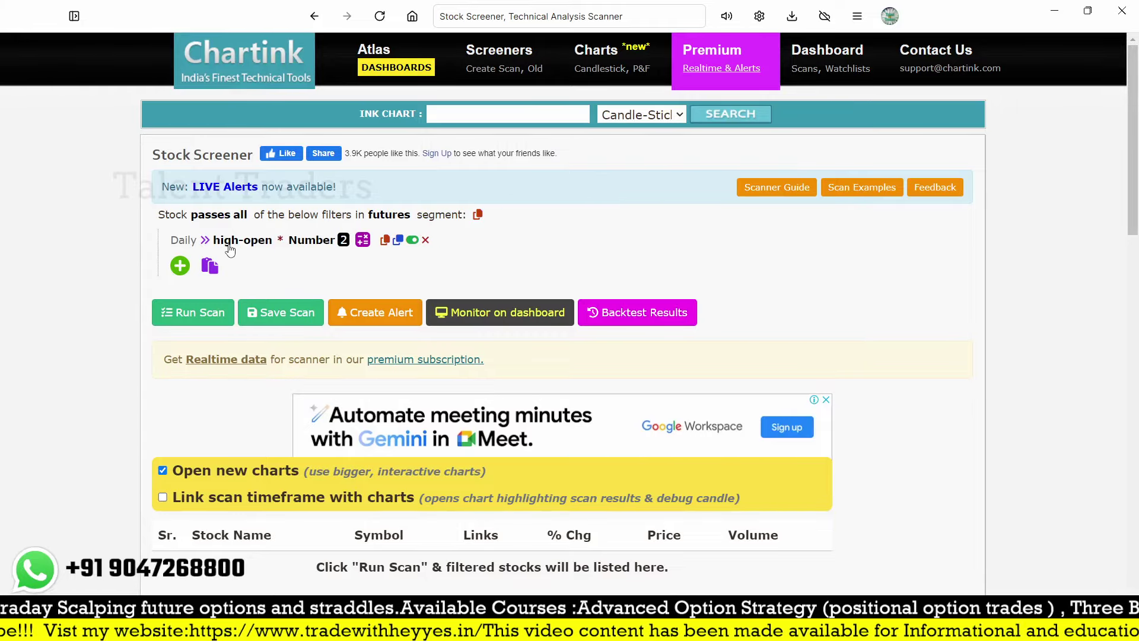
# Step: Complete the high-open condition by requiring it to be less than the daily open-low indicator
pyautogui.click(369, 240)
pyautogui.write('less')
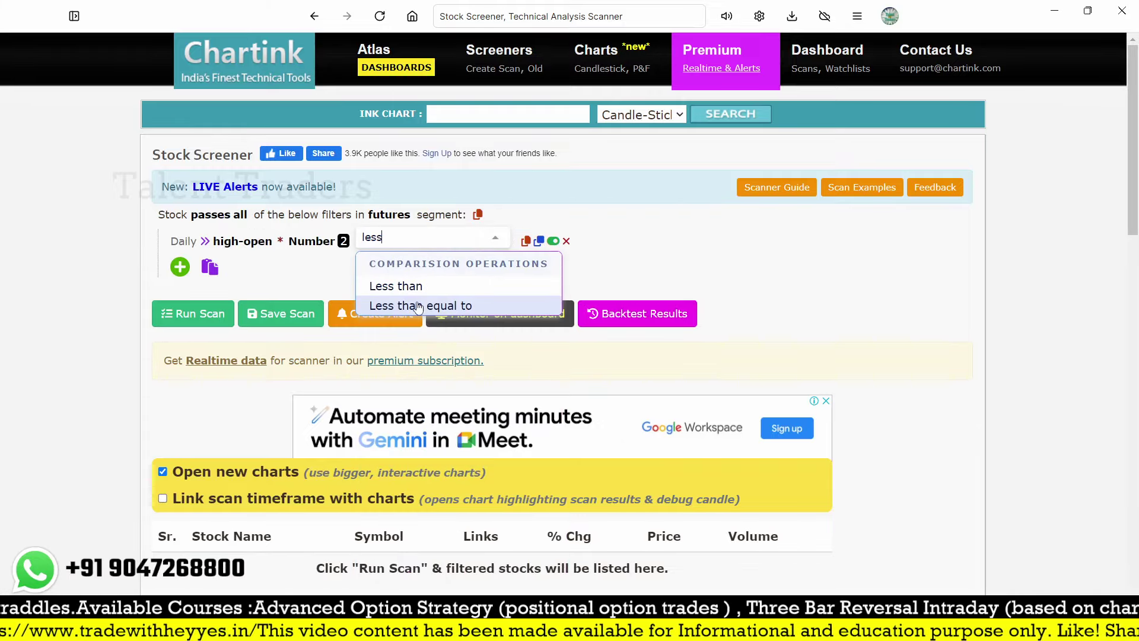
pyautogui.click(396, 286)
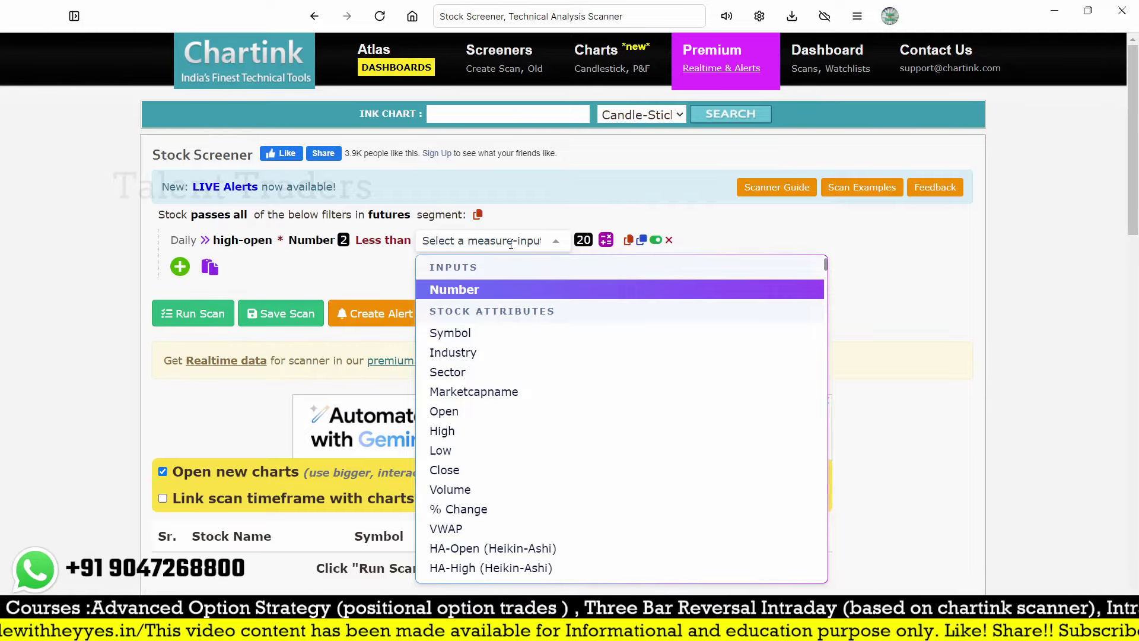
pyautogui.write('open')
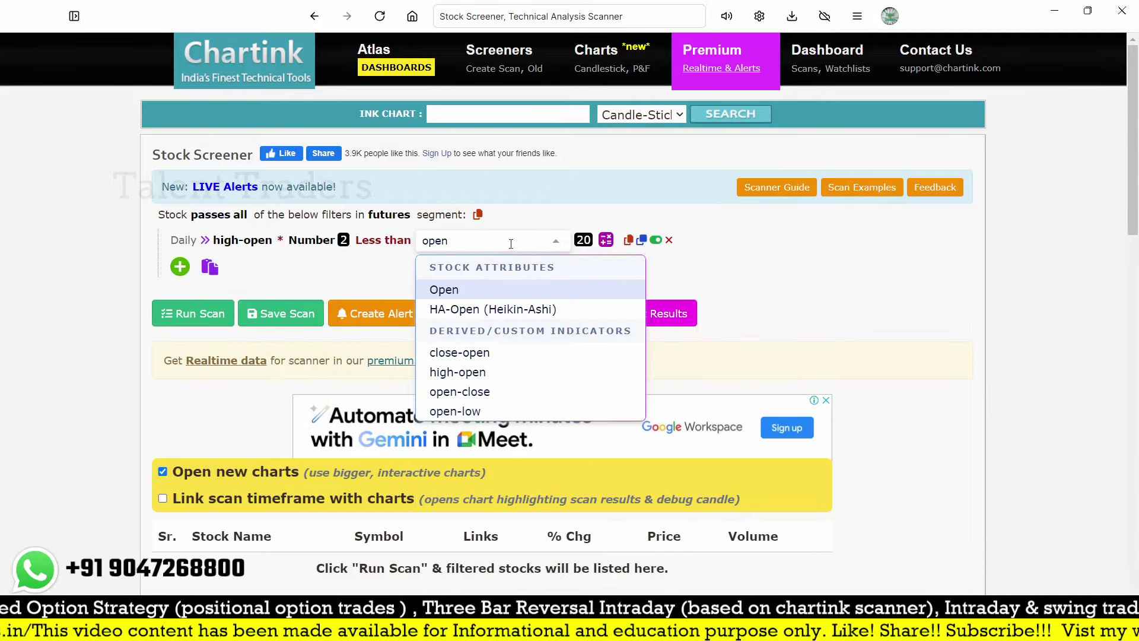
pyautogui.write('-low')
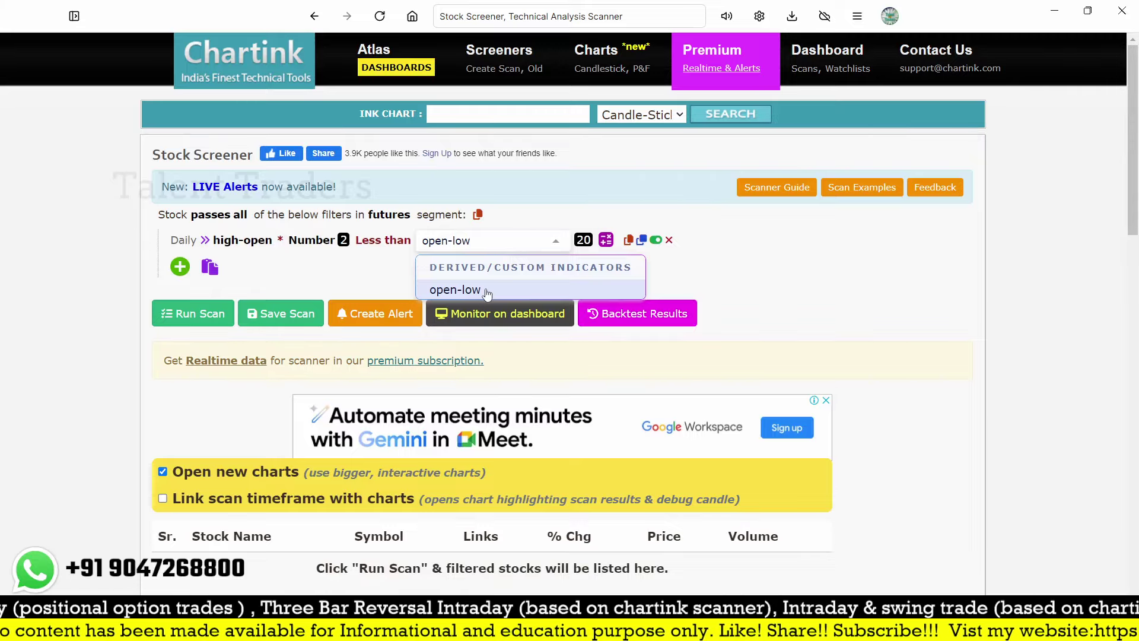
pyautogui.click(455, 290)
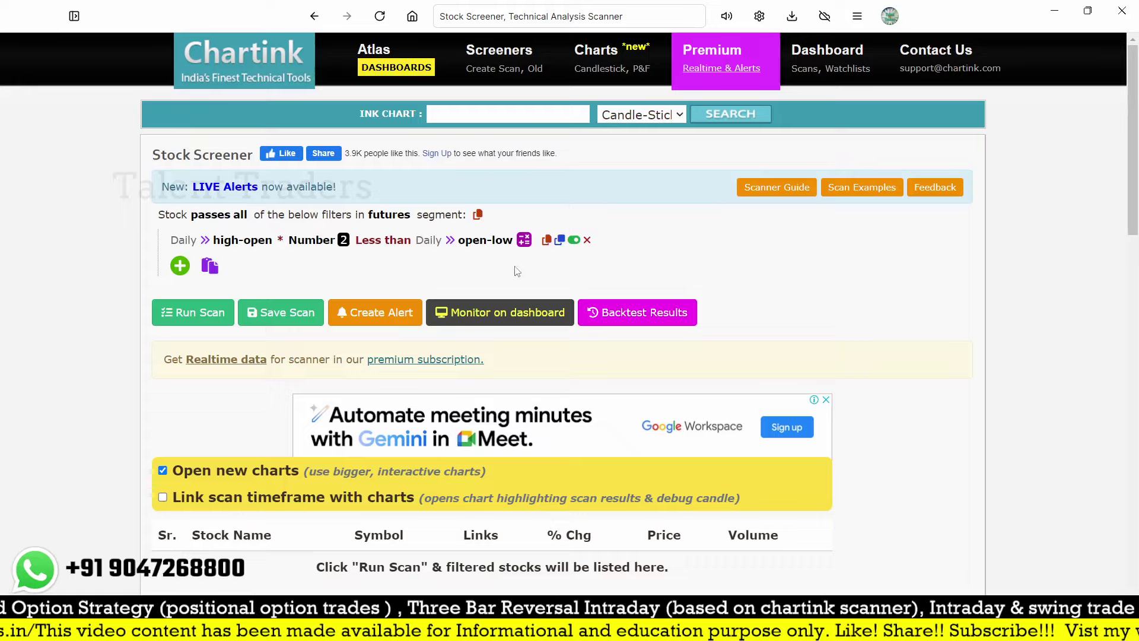
# Step: Add a second scan condition that starts with the daily Range indicator multiplied by the number 0.4
pyautogui.click(179, 265)
pyautogui.write('rnage')
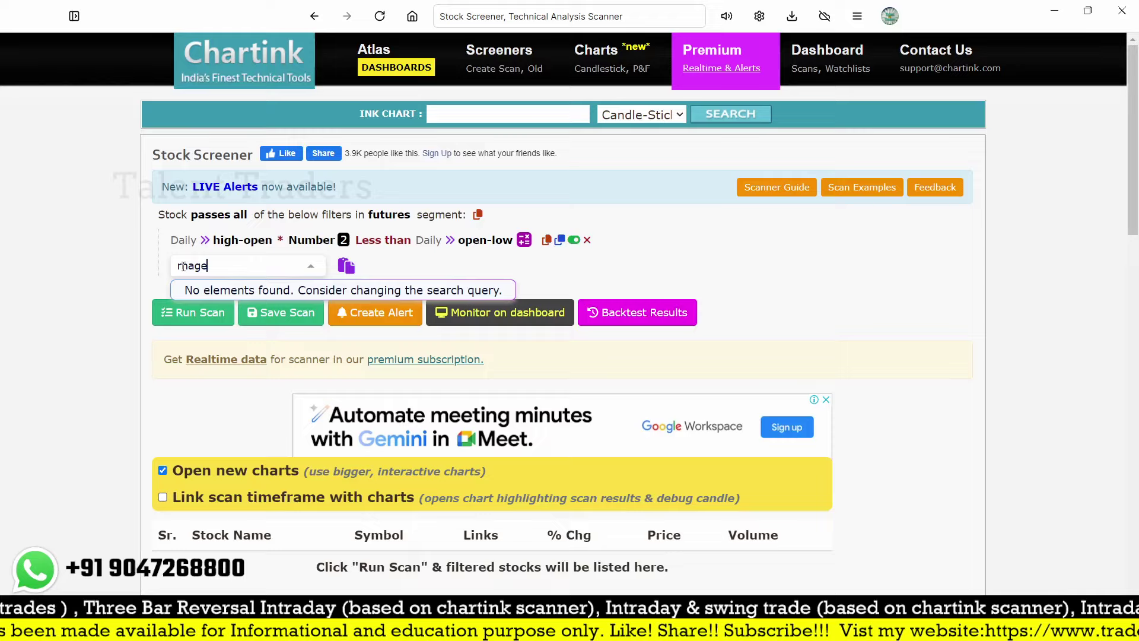
pyautogui.press('BackSpace')
pyautogui.press('BackSpace')
pyautogui.press('BackSpace')
pyautogui.press('BackSpace')
pyautogui.write('ange')
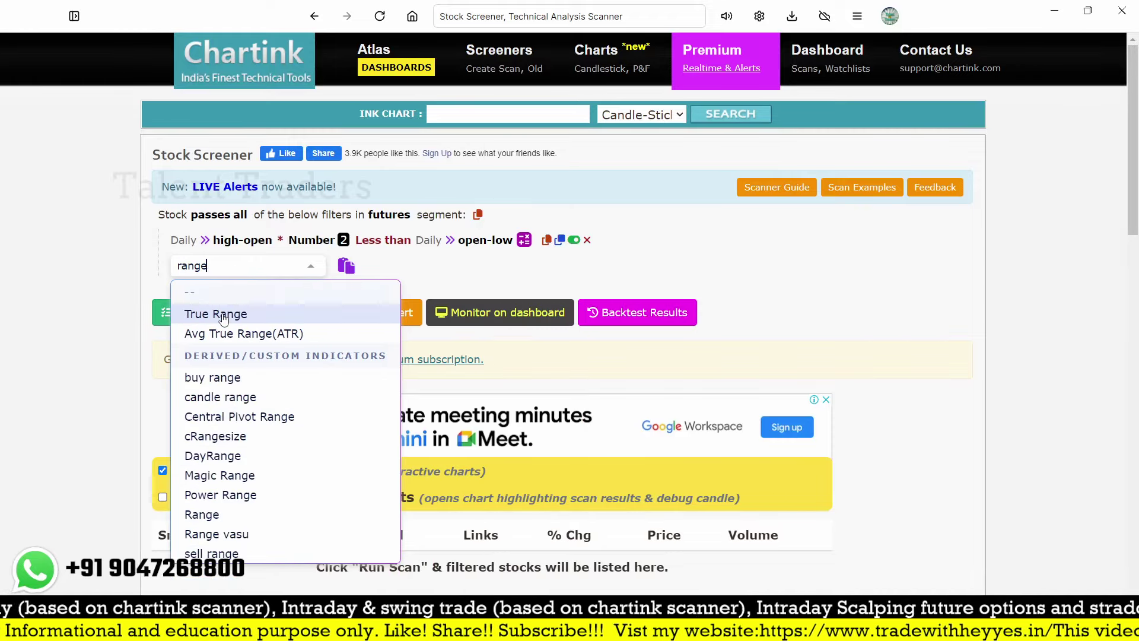
pyautogui.click(199, 516)
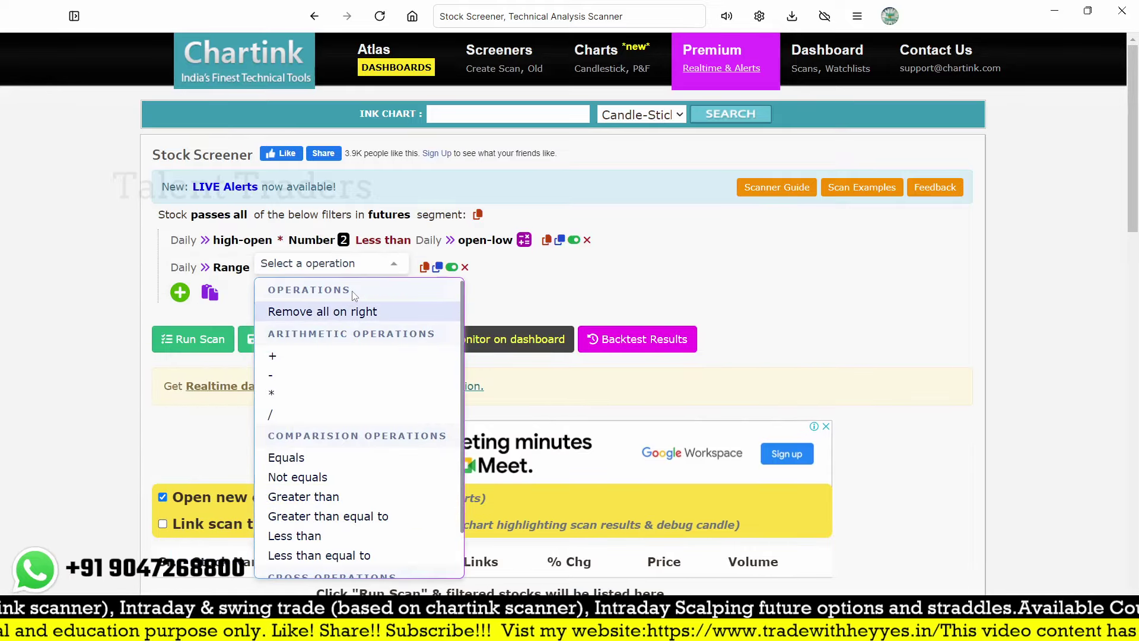
pyautogui.click(308, 393)
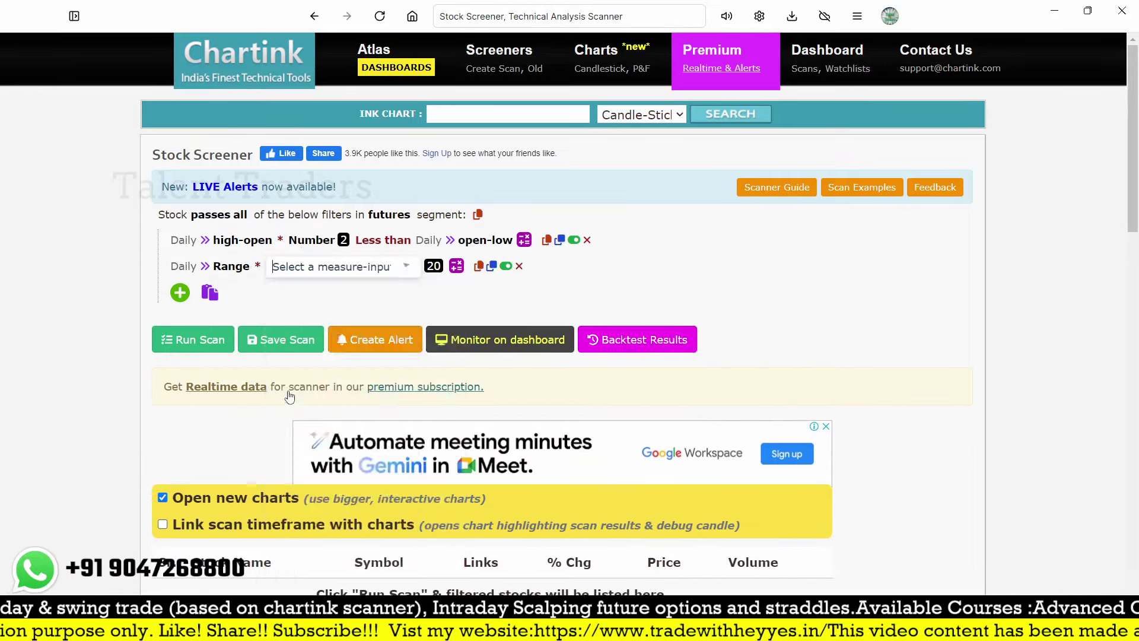
pyautogui.click(300, 315)
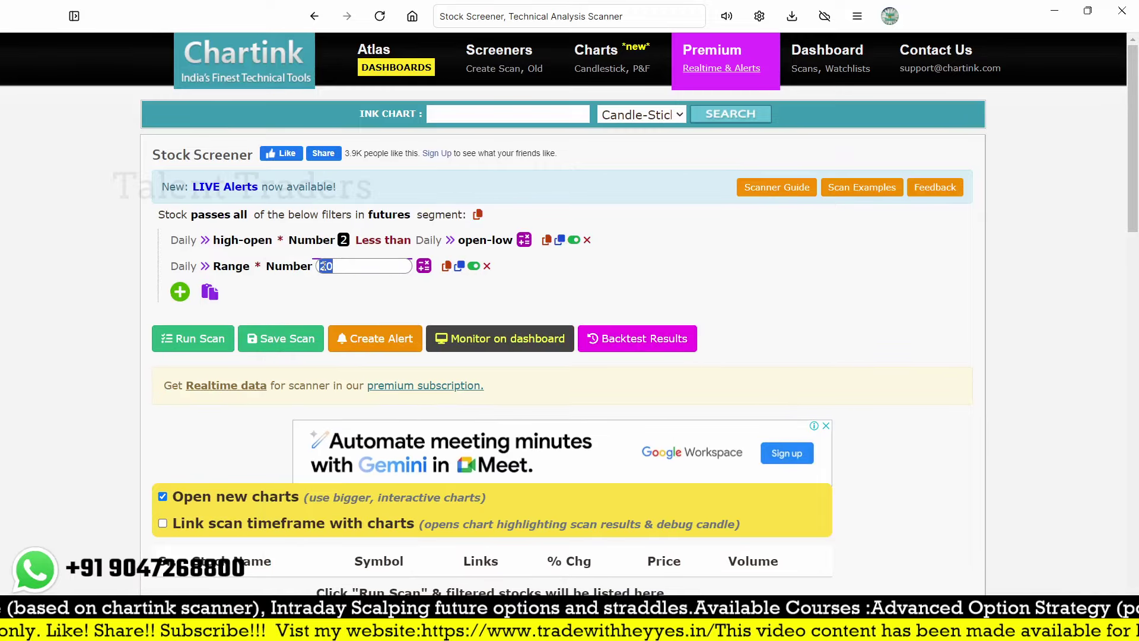
pyautogui.write('0.4')
pyautogui.press('Return')
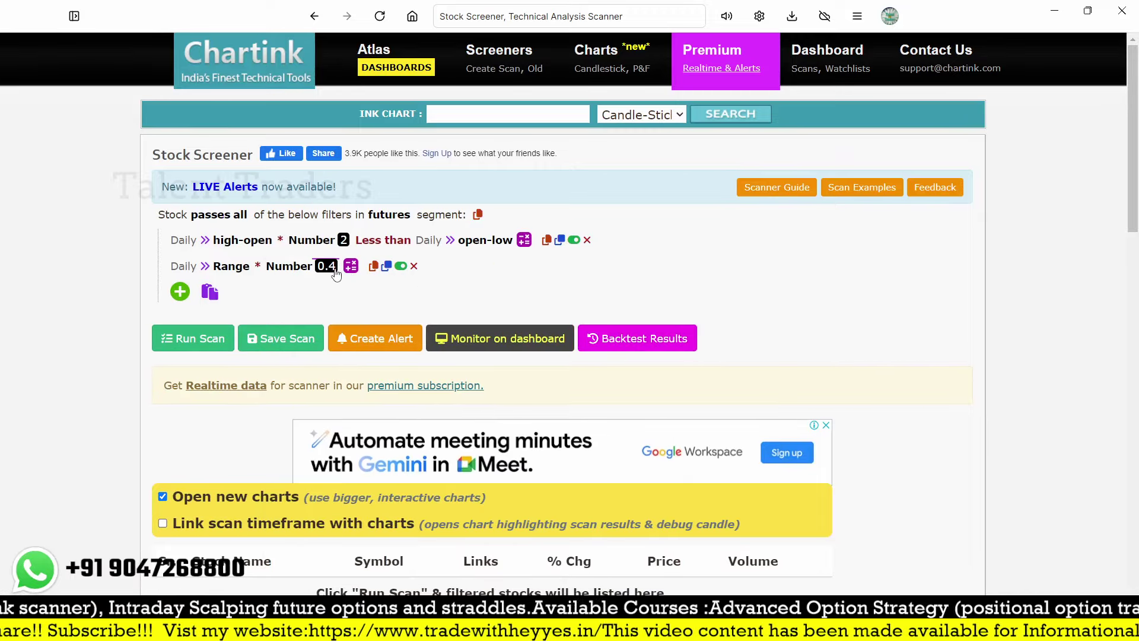
# Step: Complete the Range condition by requiring it to be greater than the daily candle size indicator
pyautogui.click(350, 263)
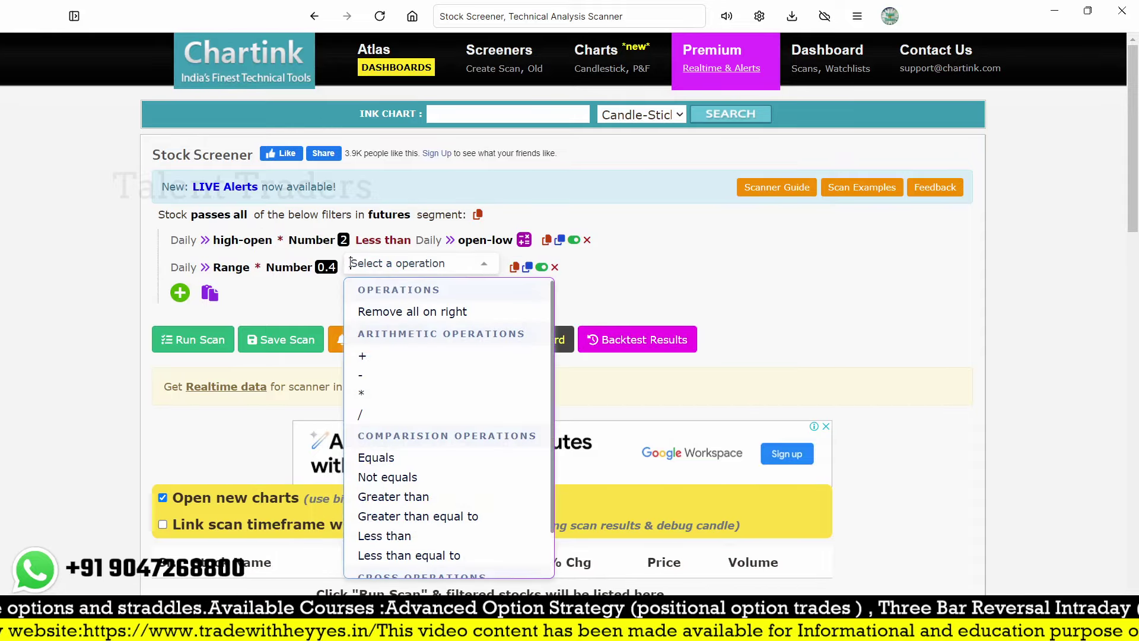
pyautogui.write('gre')
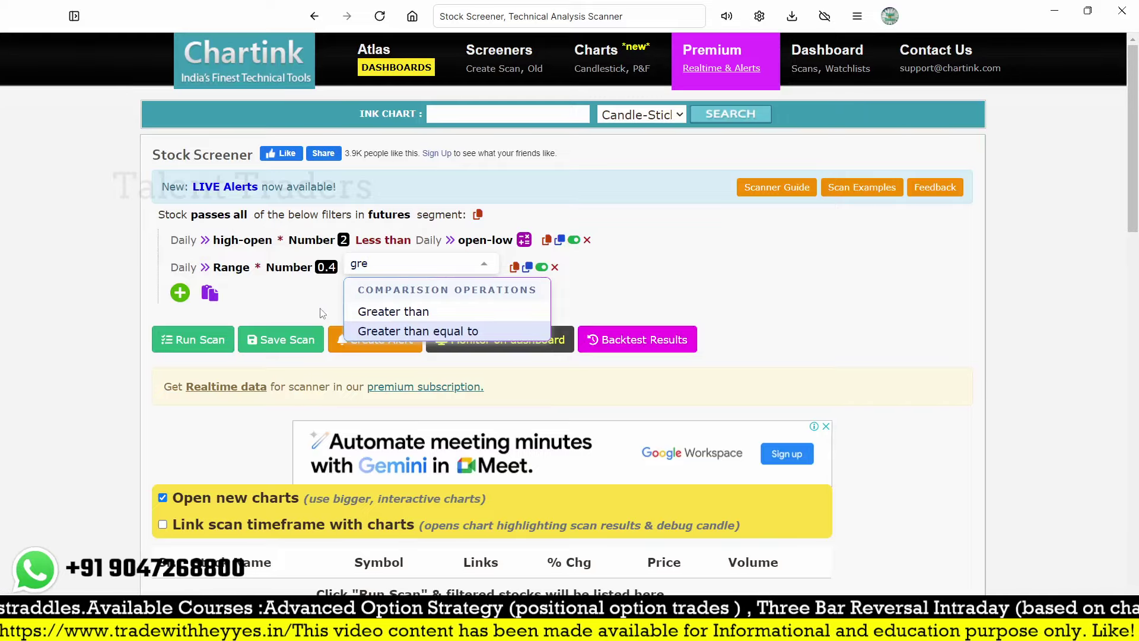
pyautogui.click(393, 311)
pyautogui.write('ca')
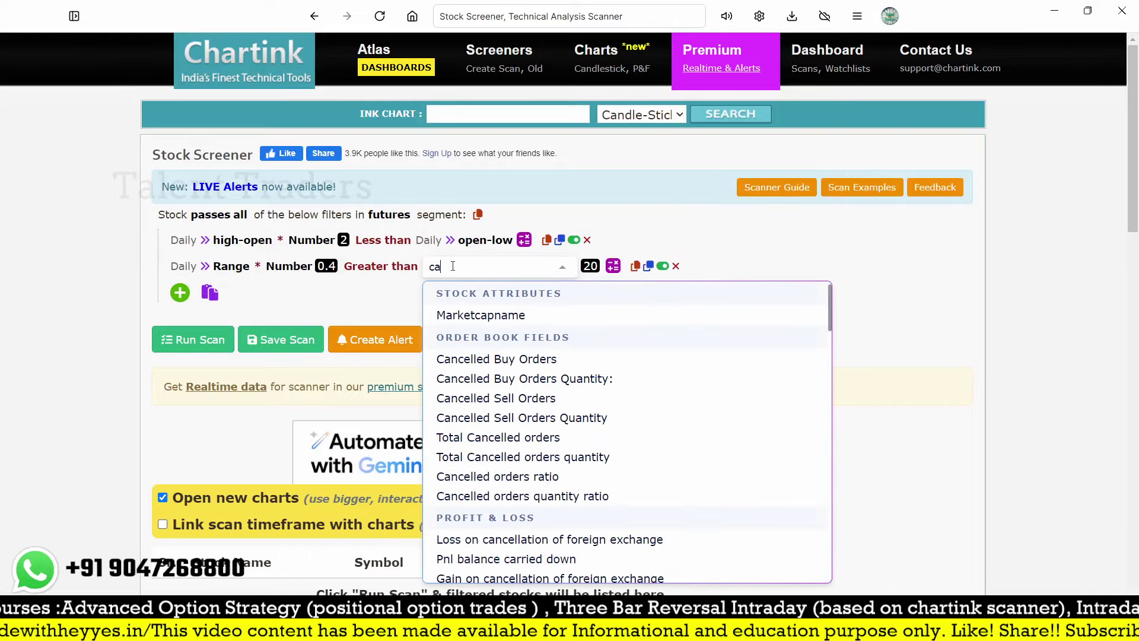
pyautogui.write('nd')
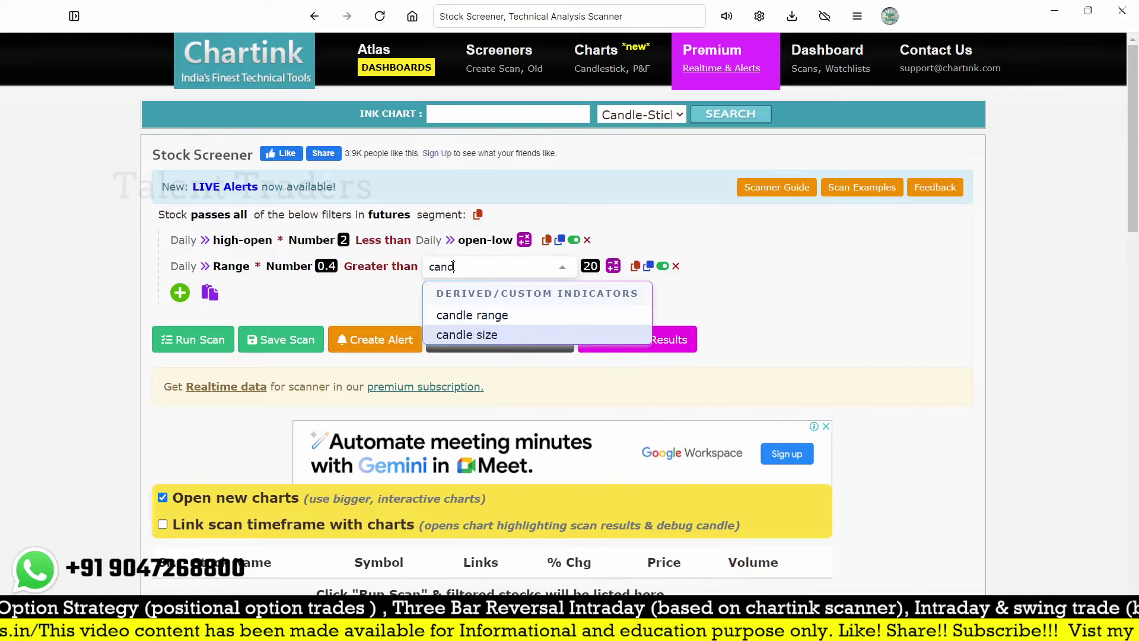
pyautogui.click(471, 333)
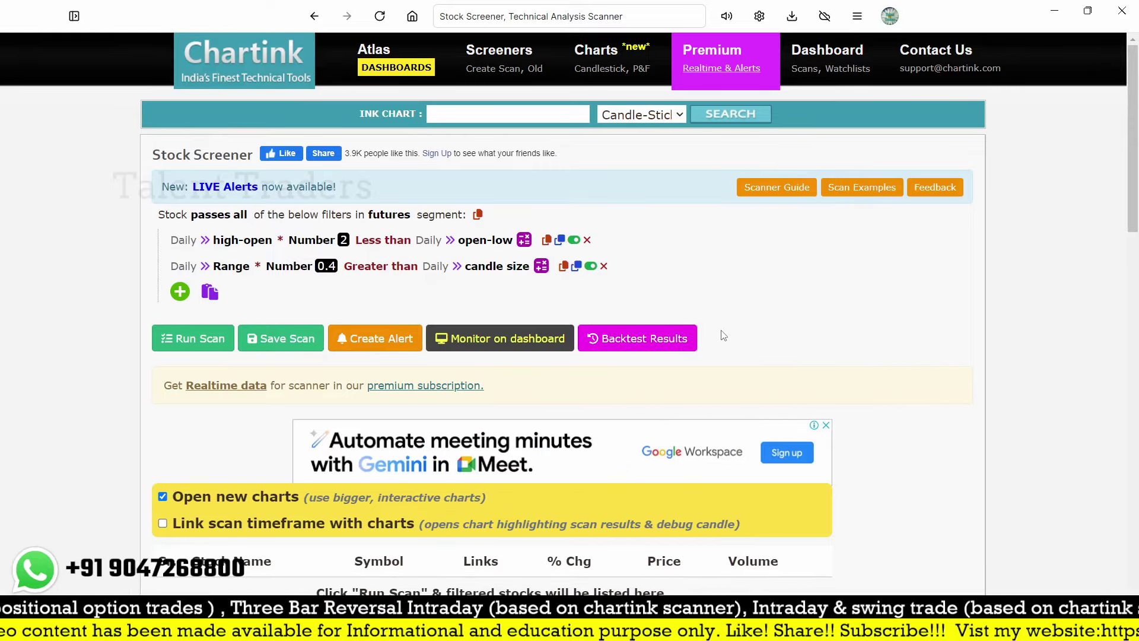
# Step: Add a third scan condition requiring the daily Close to be greater than the daily Open
pyautogui.click(180, 291)
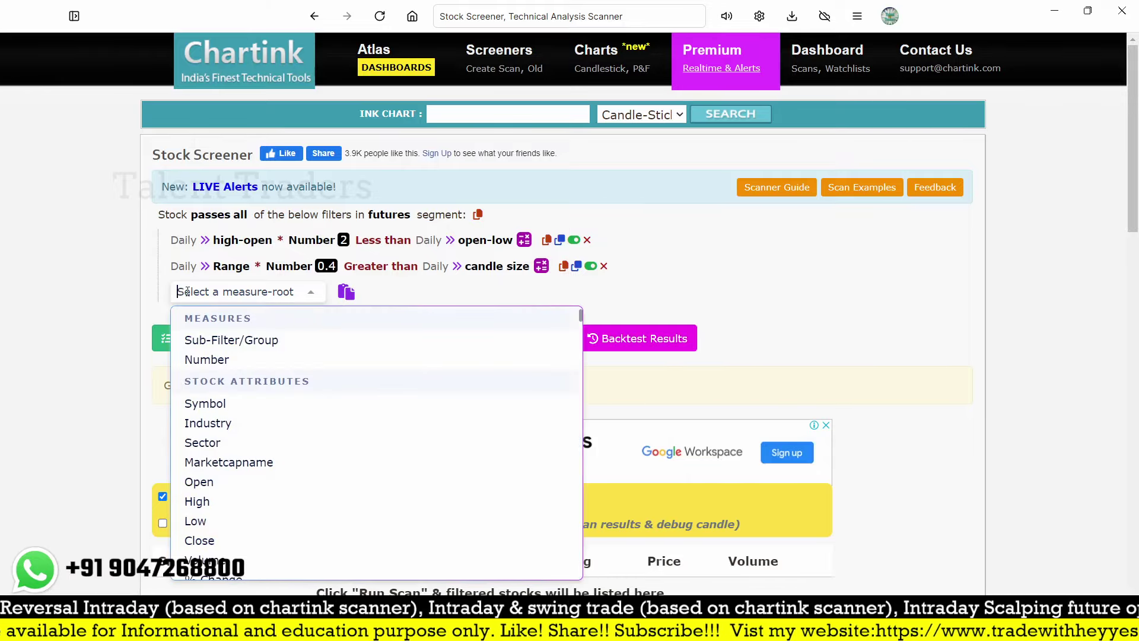
pyautogui.write('close')
pyautogui.click(195, 340)
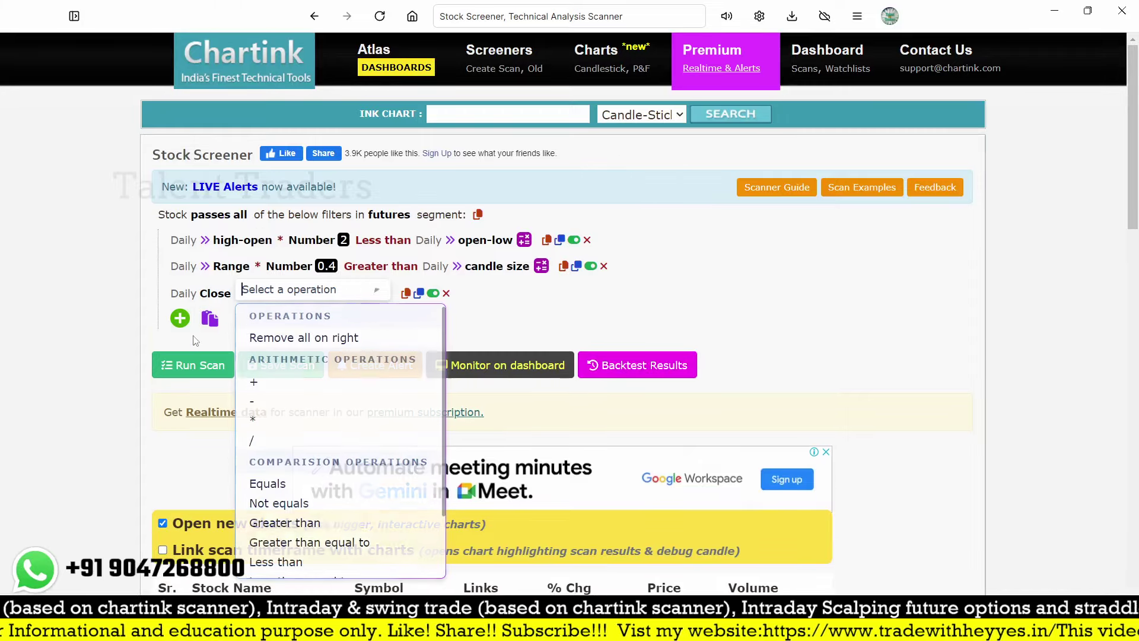
pyautogui.write('gre')
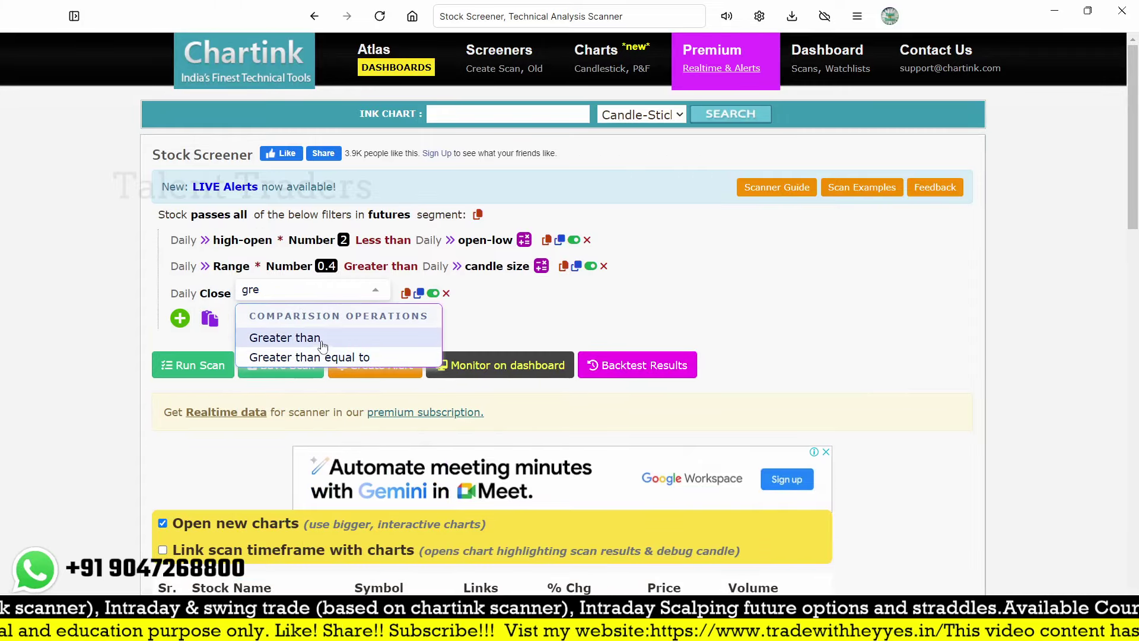
pyautogui.click(291, 336)
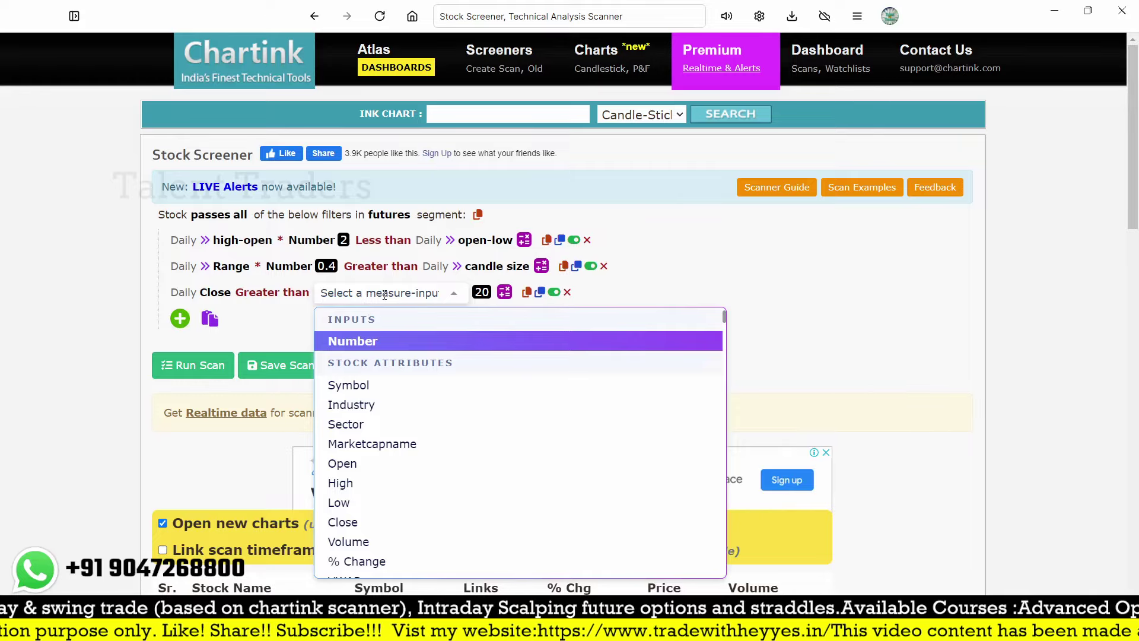
pyautogui.write('open')
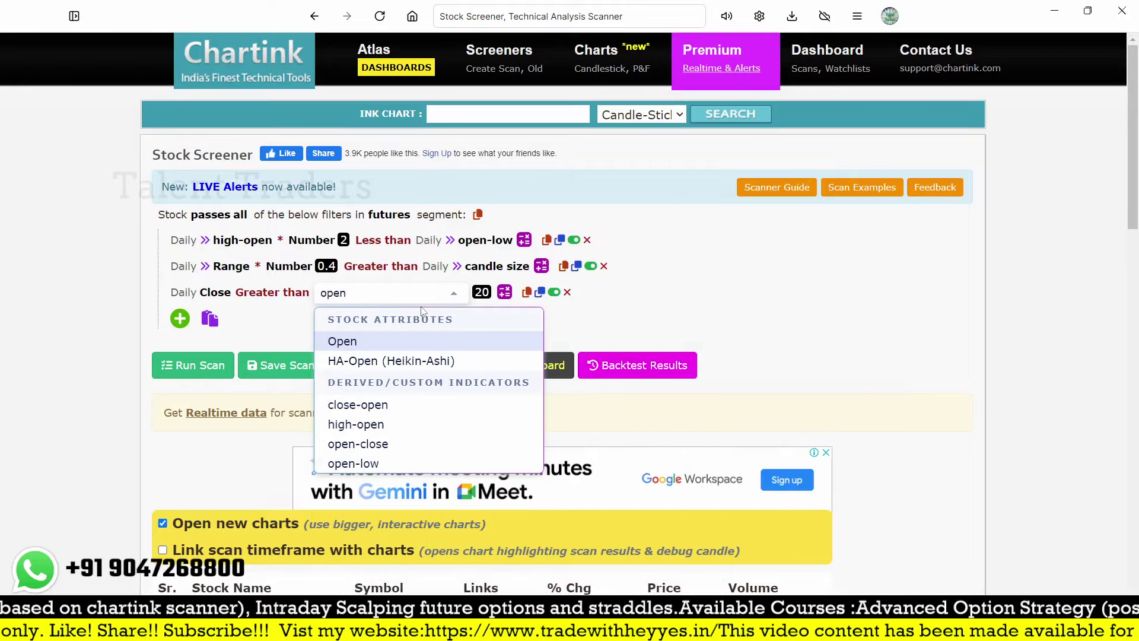
pyautogui.click(331, 343)
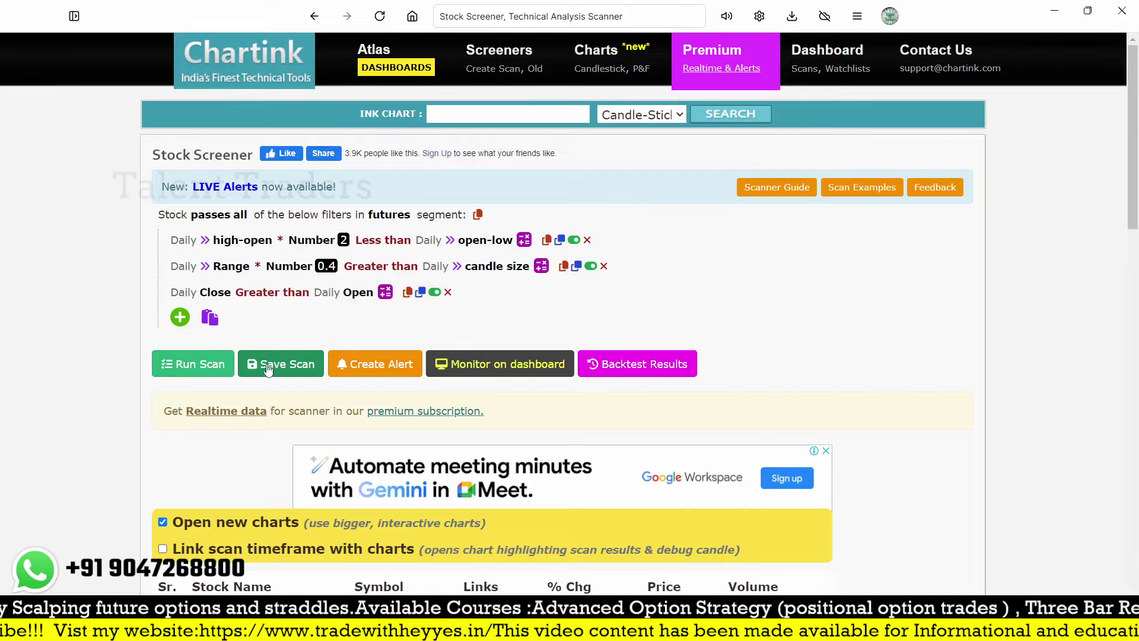
# Step: Add a scan condition requiring the daily Low to be less than the daily Ema of Close with period 50
pyautogui.click(180, 317)
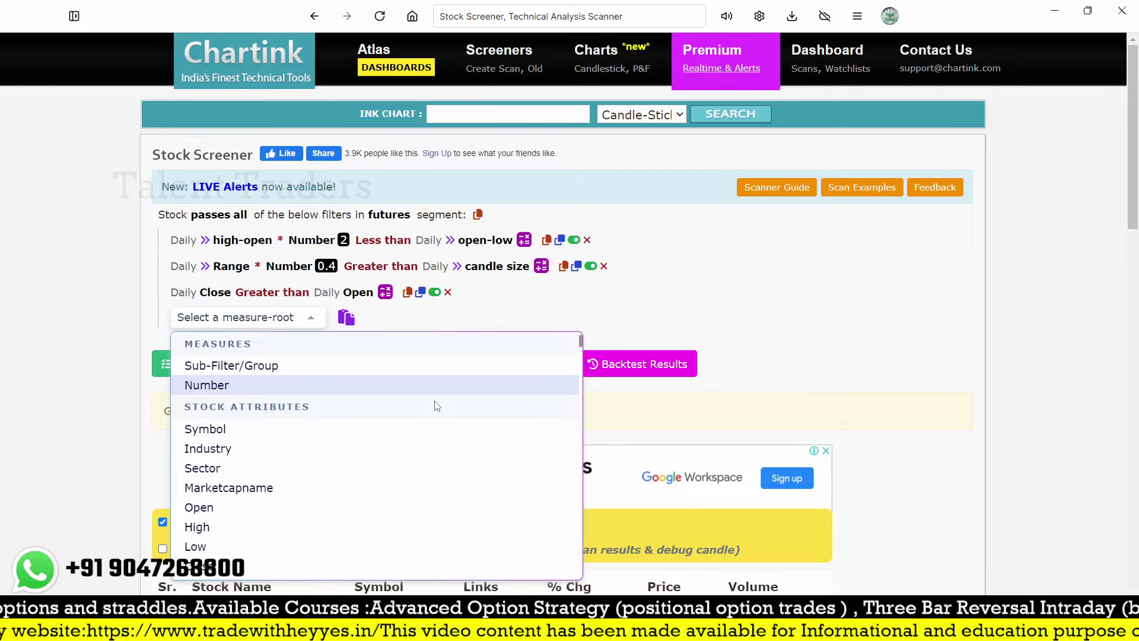
pyautogui.write('low')
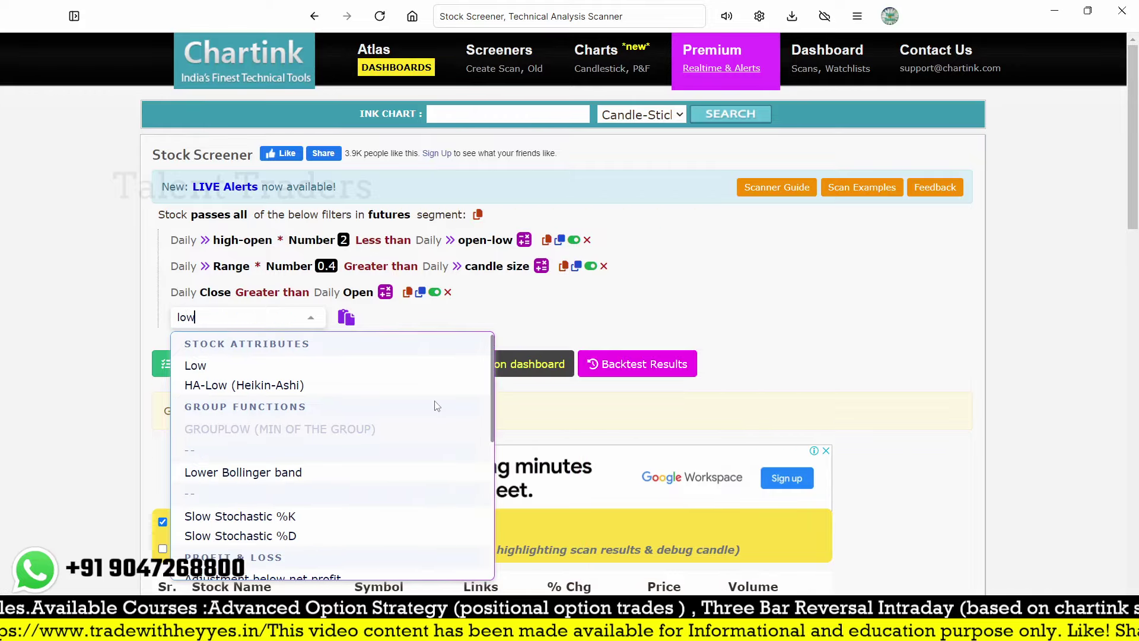
pyautogui.click(267, 365)
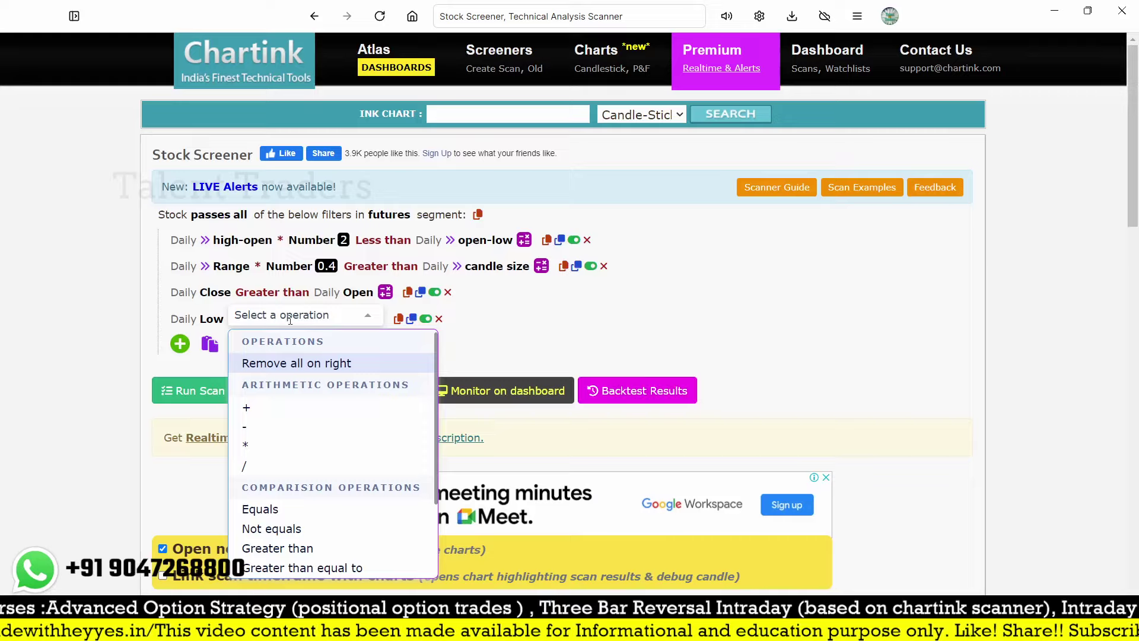
pyautogui.write('less')
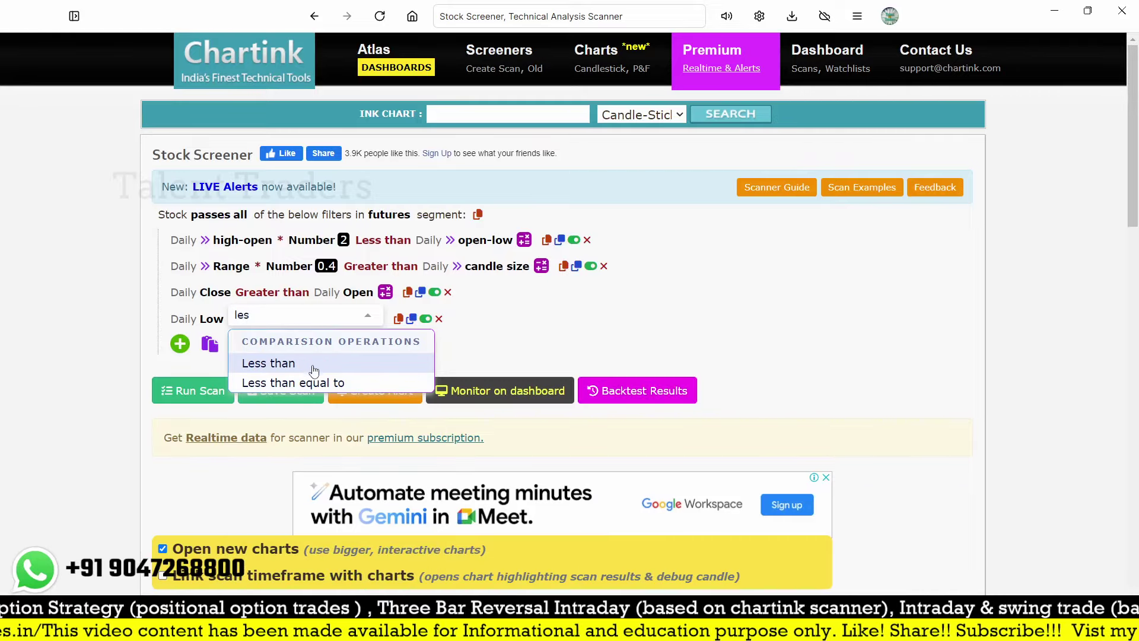
pyautogui.click(312, 363)
pyautogui.write('ema')
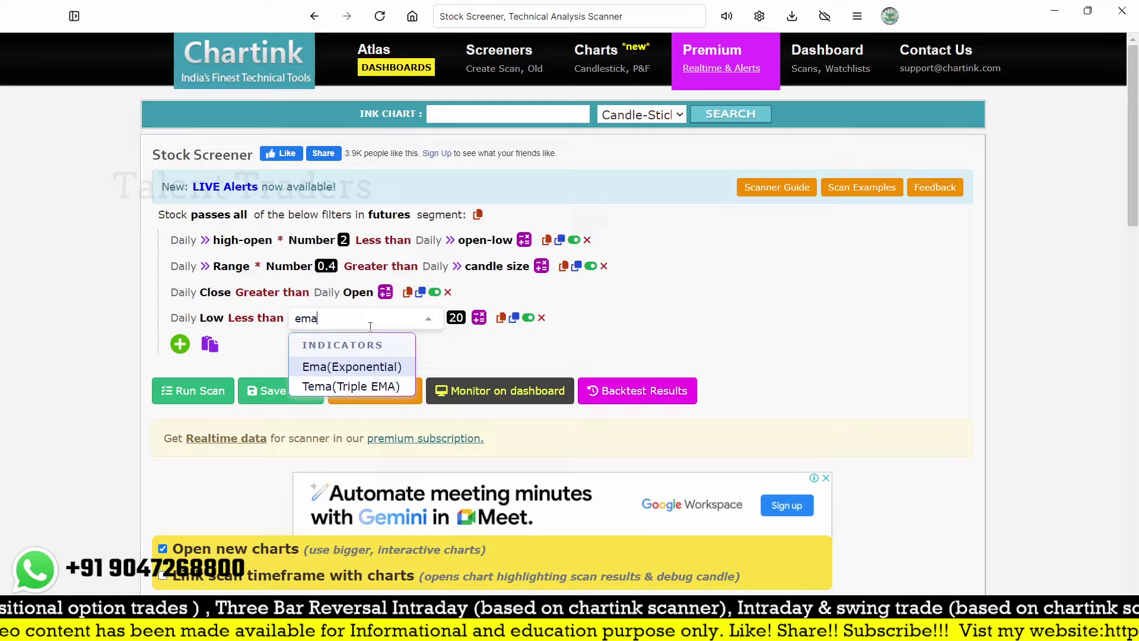
pyautogui.click(372, 368)
pyautogui.click(449, 319)
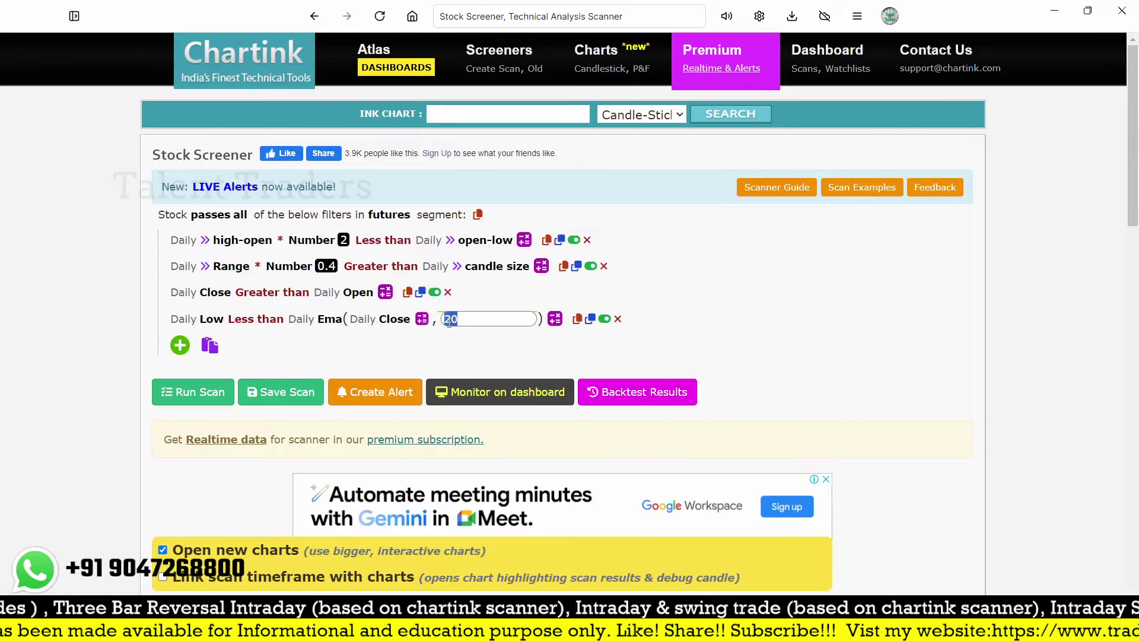
pyautogui.write('50')
pyautogui.press('Return')
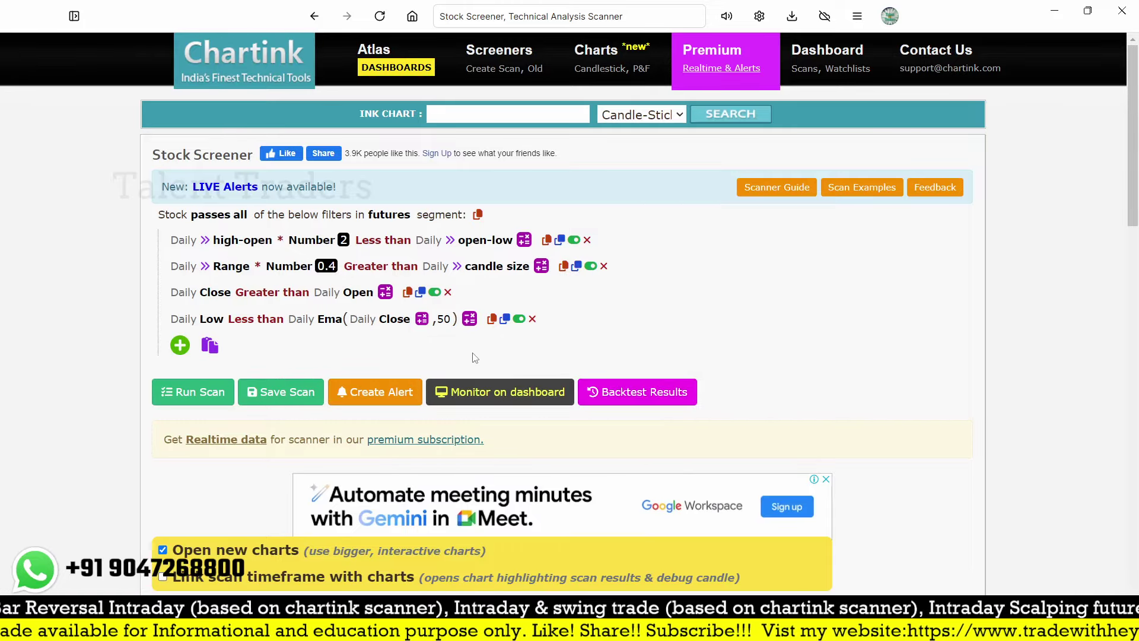
# Step: Duplicate the daily Low/EMA condition and change the copy to daily Close greater than daily Ema of Close with period 50
pyautogui.click(505, 319)
pyautogui.click(250, 349)
pyautogui.write('gre')
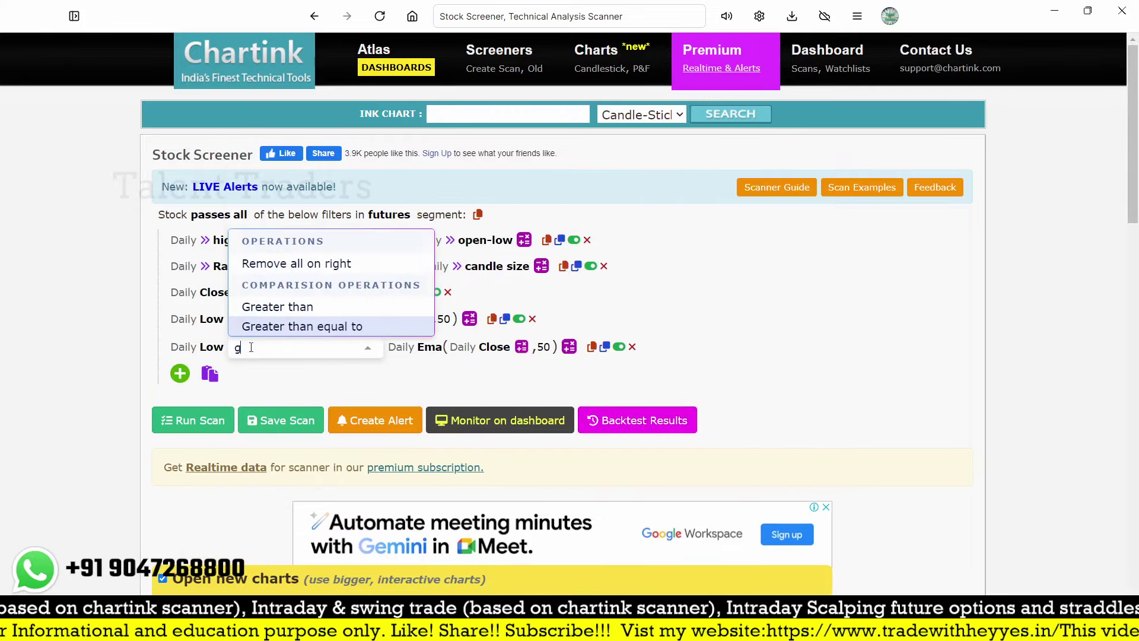
pyautogui.click(276, 307)
pyautogui.click(218, 347)
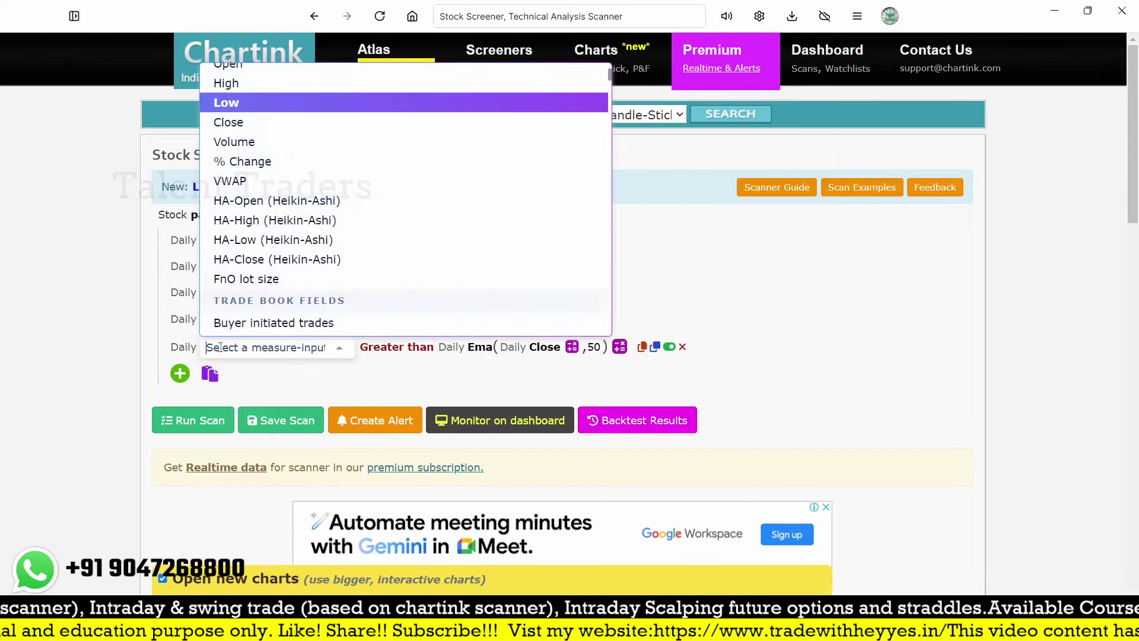
pyautogui.write('close')
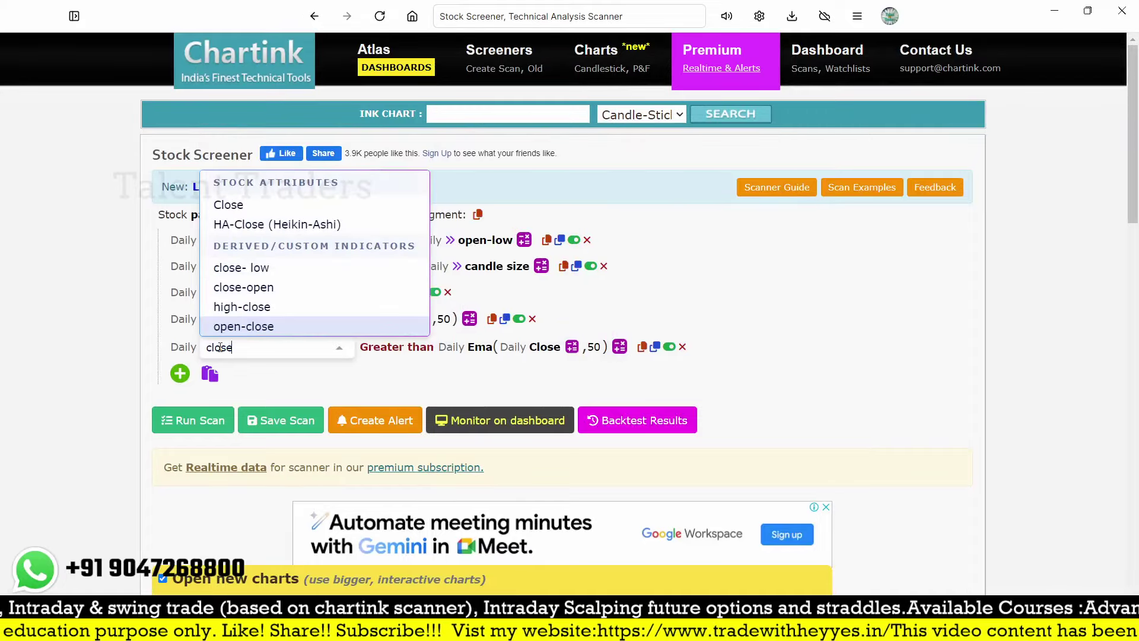
pyautogui.click(234, 204)
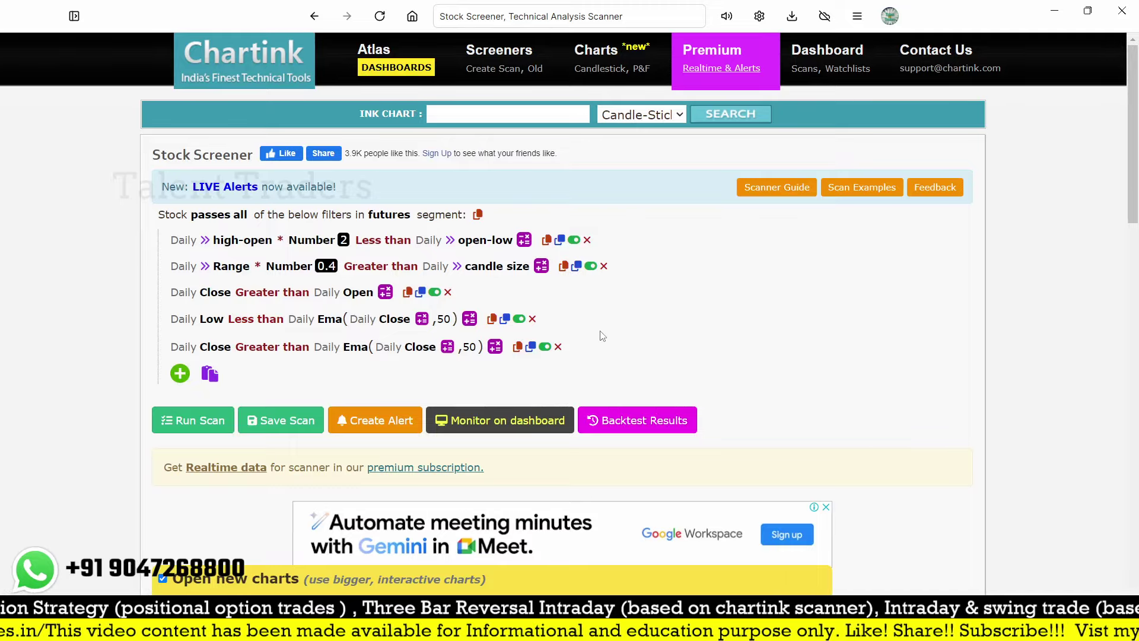
# Step: Save the scan under the name "test"
pyautogui.scroll(-5, 555, 376)
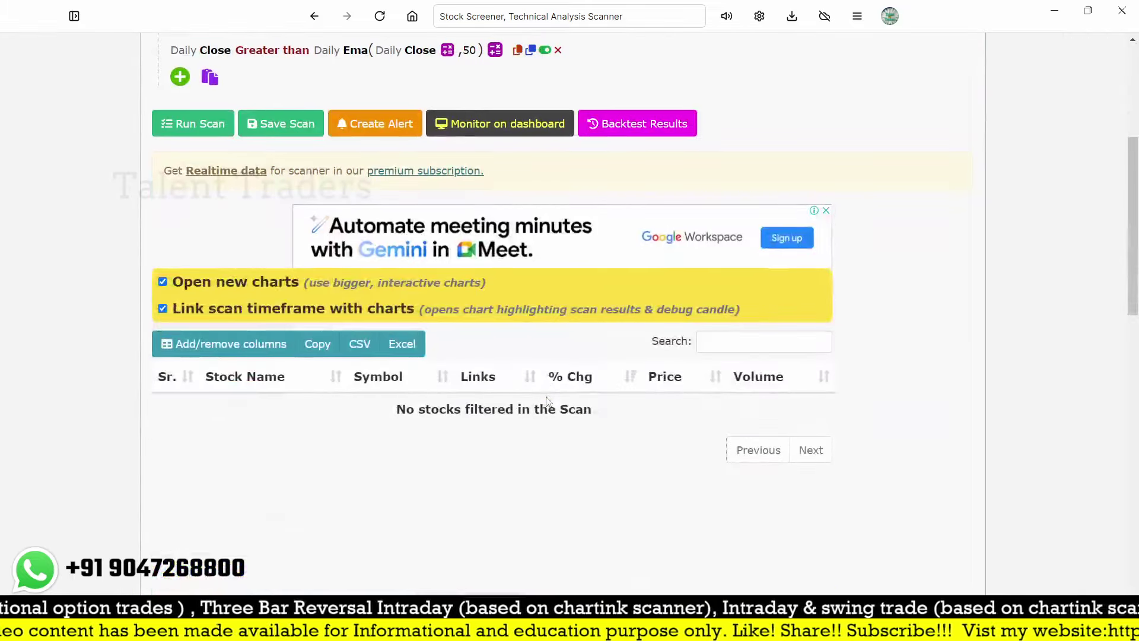
pyautogui.scroll(5, 555, 376)
pyautogui.click(277, 426)
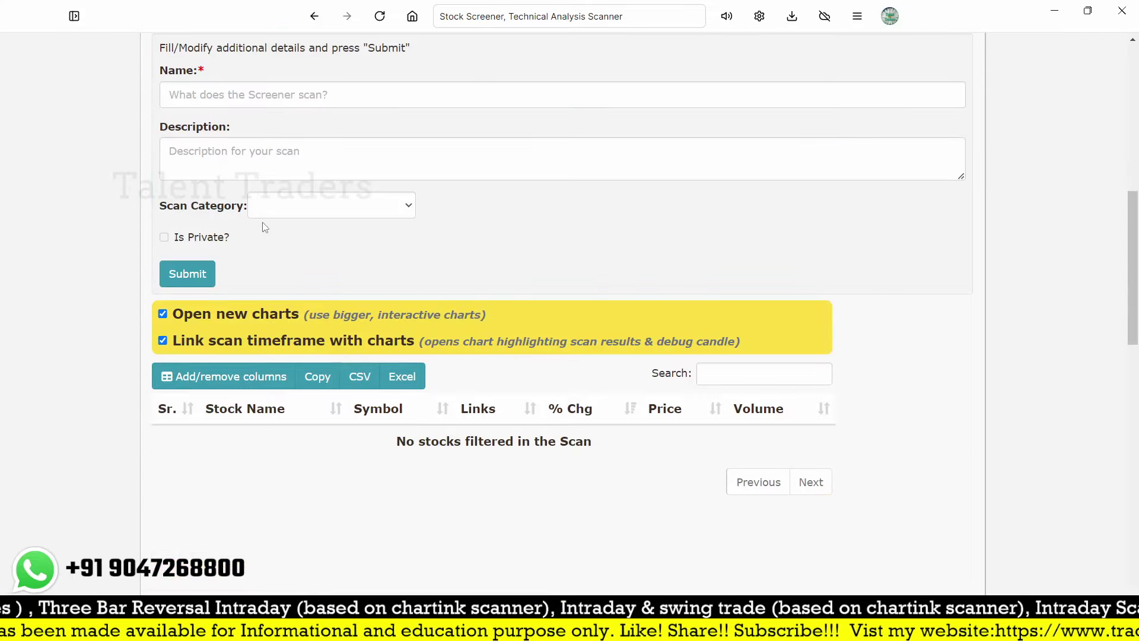
pyautogui.click(267, 97)
pyautogui.write('rre')
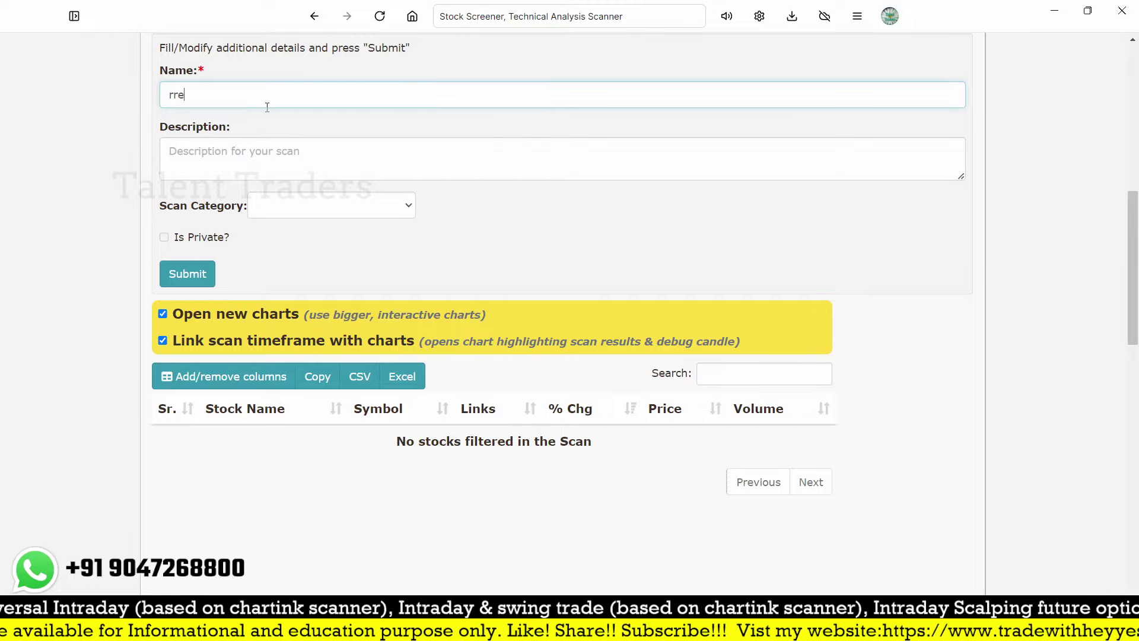
pyautogui.write('est')
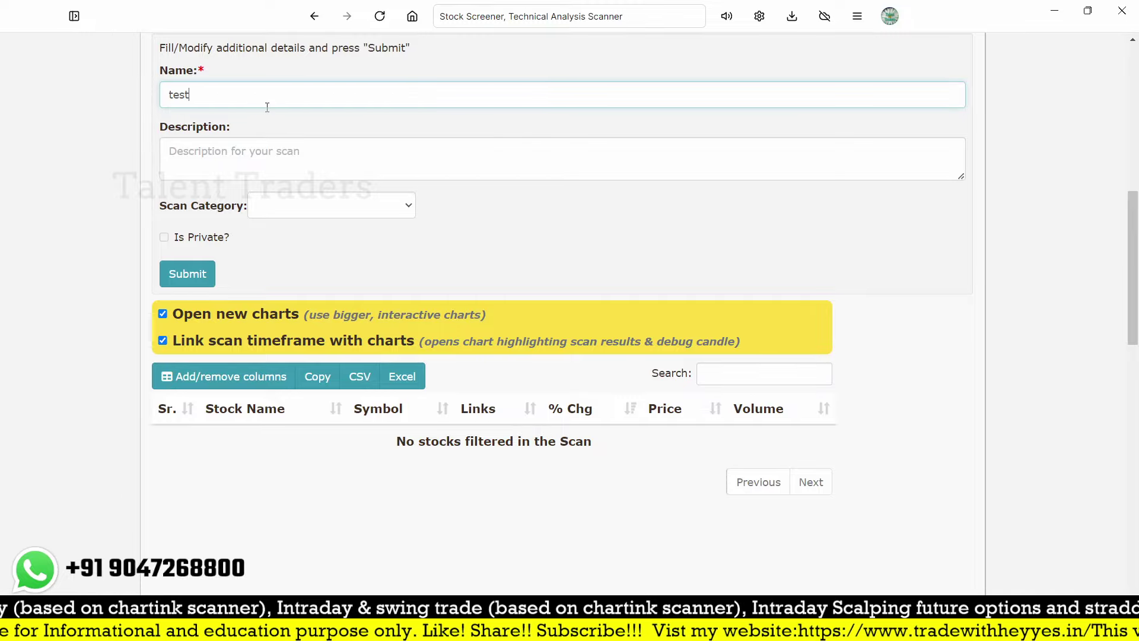
pyautogui.click(177, 267)
# Step: Review the scan's 9-month backtest history and open the stock details for the Jan 11, 2024 bar
pyautogui.scroll(-6, 456, 347)
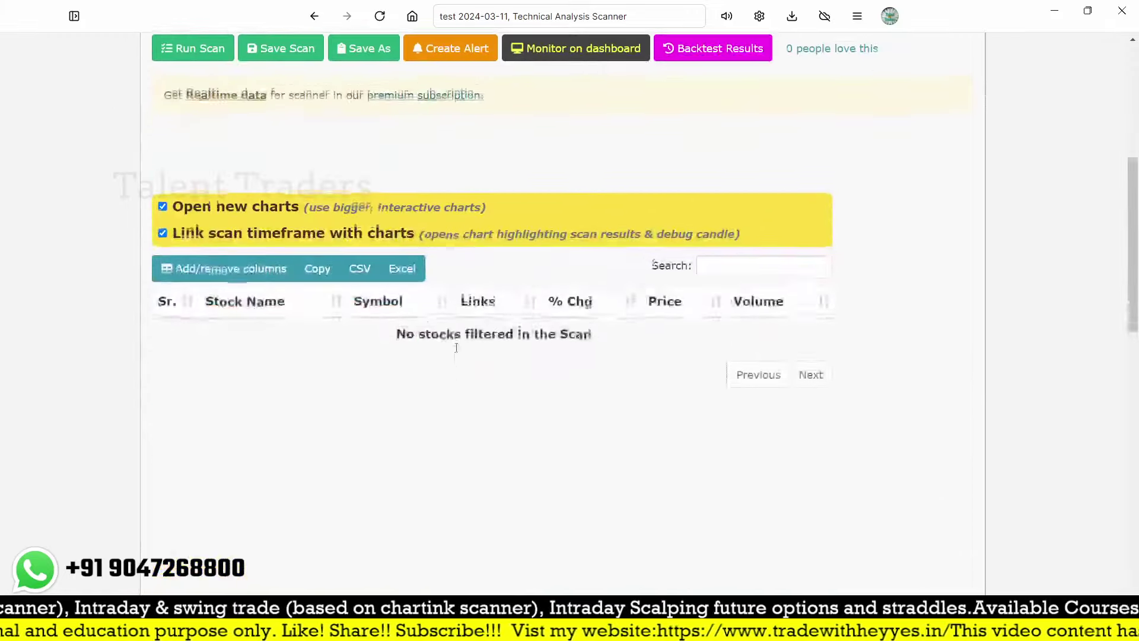
pyautogui.scroll(-10, 456, 348)
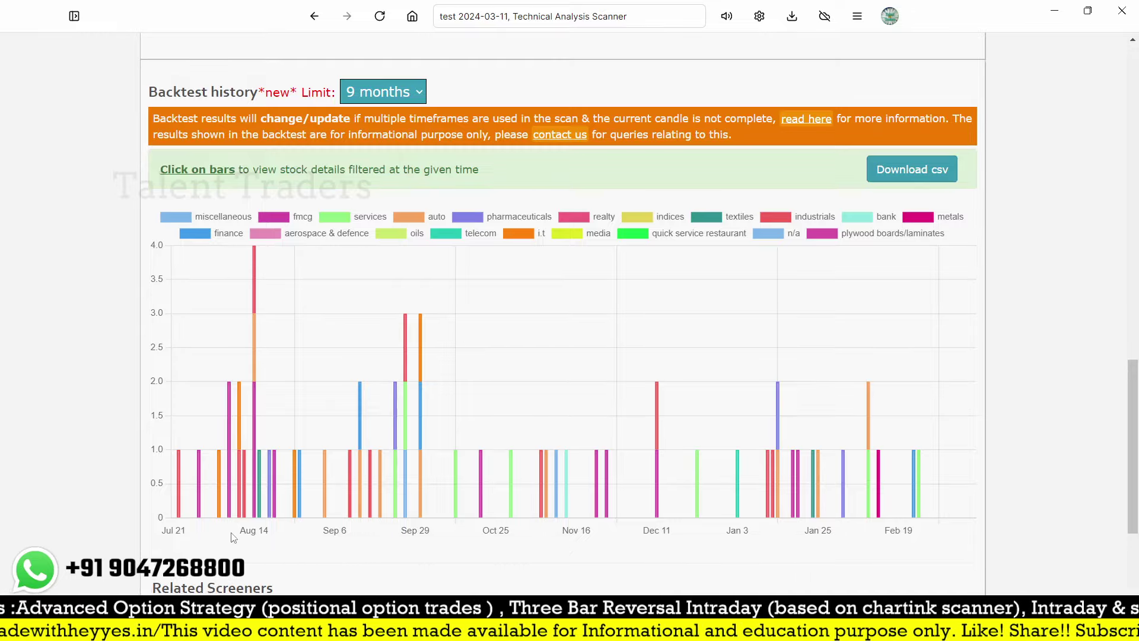
pyautogui.moveTo(179, 497)
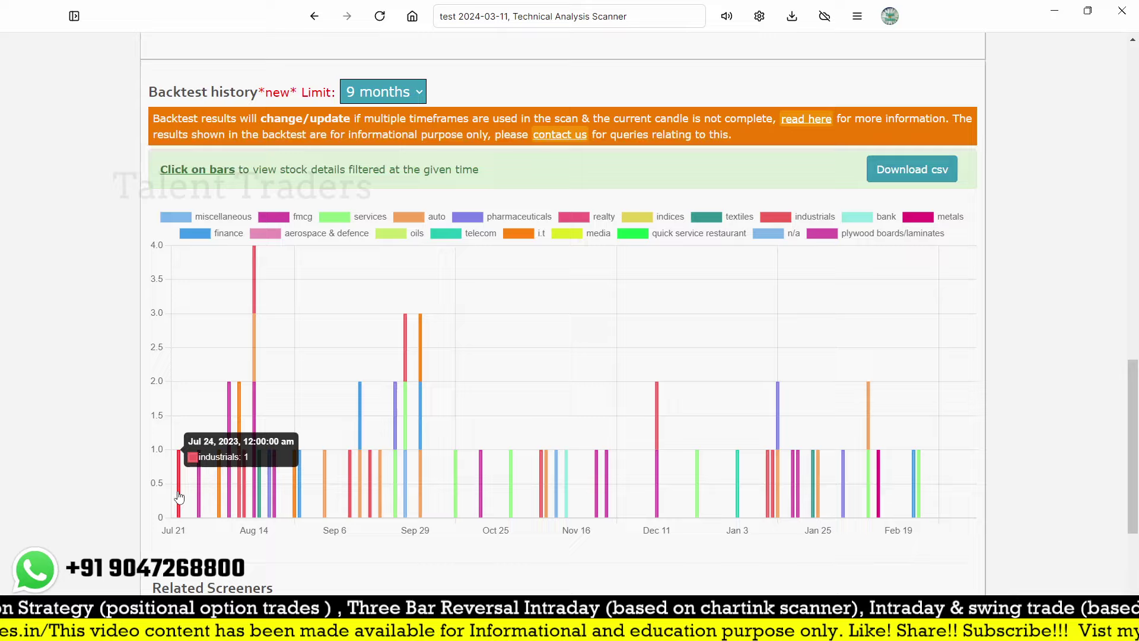
pyautogui.scroll(2, 516, 386)
pyautogui.scroll(-3, 440, 278)
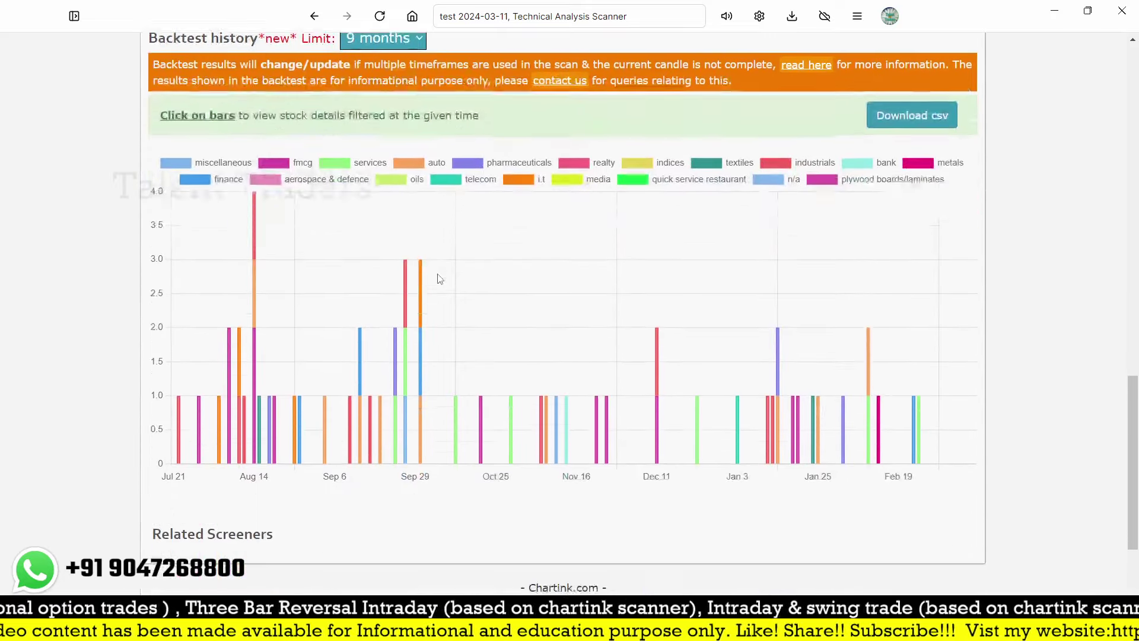
pyautogui.moveTo(700, 443)
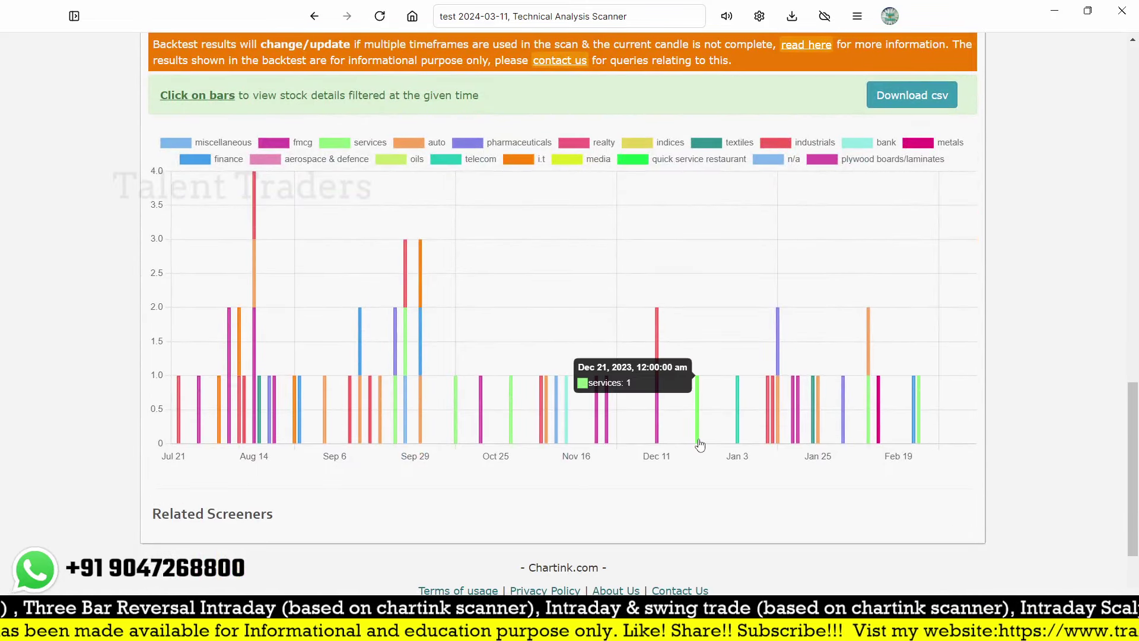
pyautogui.moveTo(769, 429)
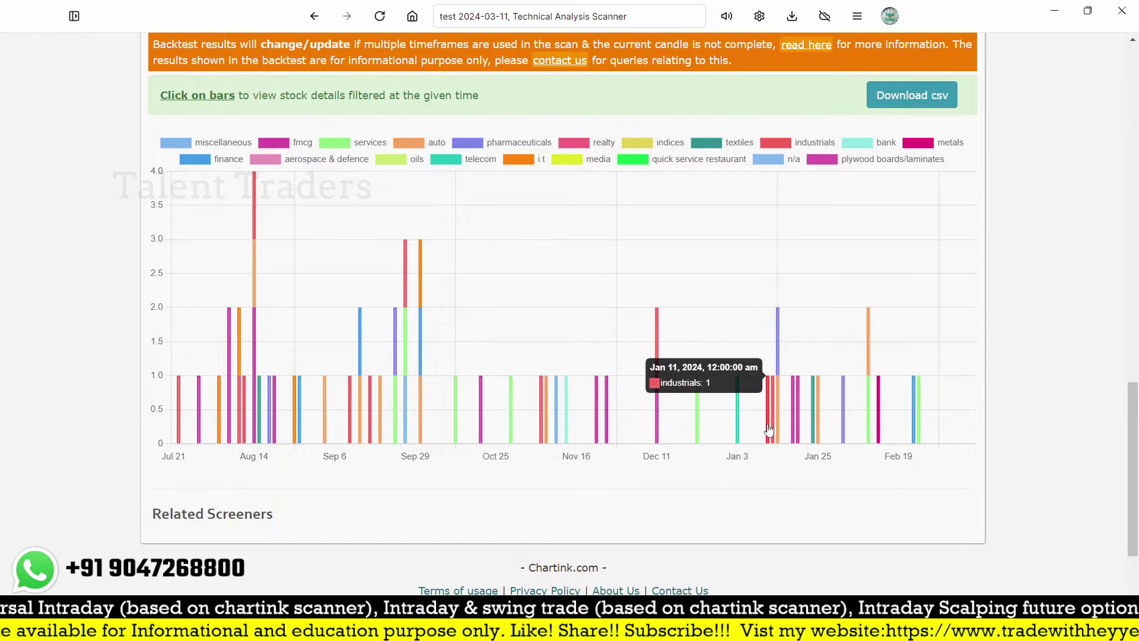
pyautogui.click(768, 428)
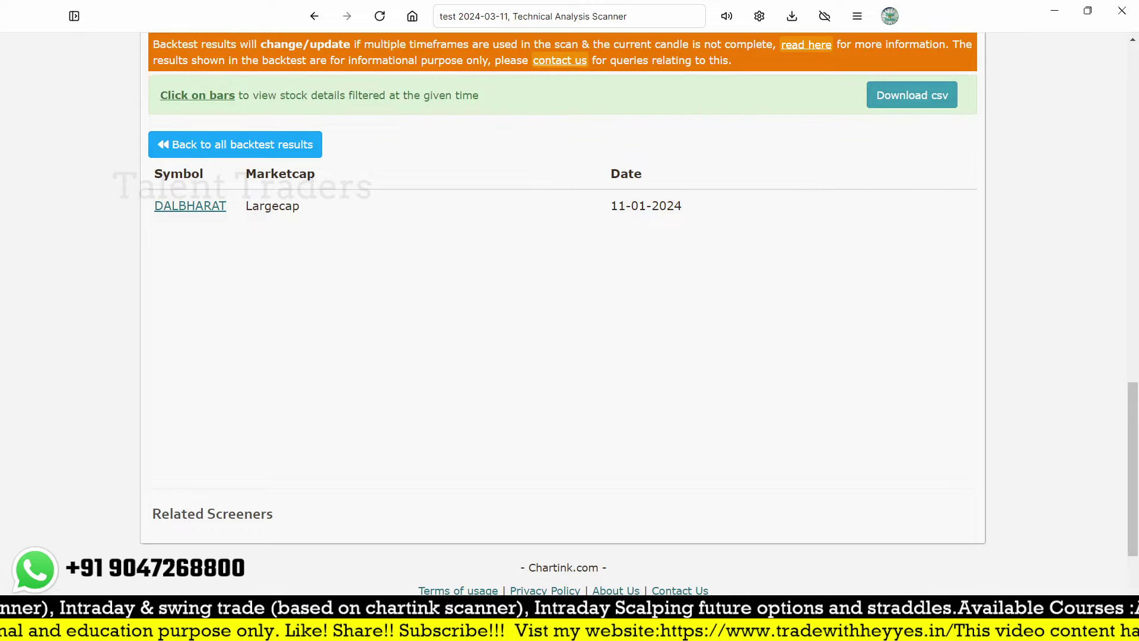
# Step: Switch to TradingView, load the NSE DALBHARAT daily chart and bring the 11 January 2024 candle into closer view
pyautogui.hotkey('alt', 'Tab')
pyautogui.write('DAL')
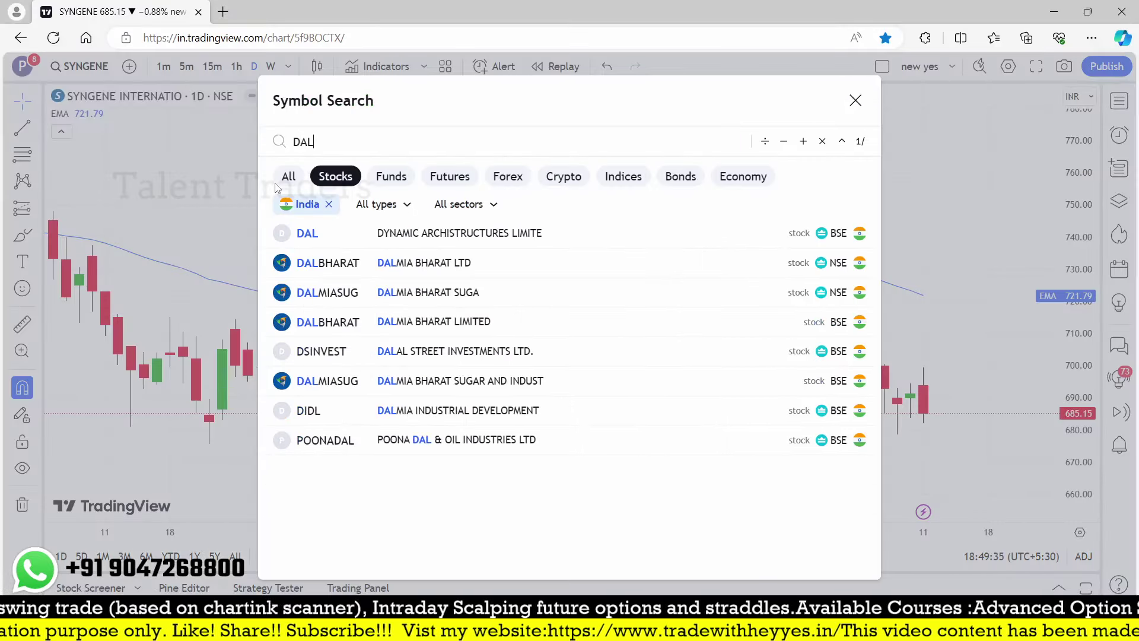
pyautogui.press('Down')
pyautogui.press('Down')
pyautogui.press('Return')
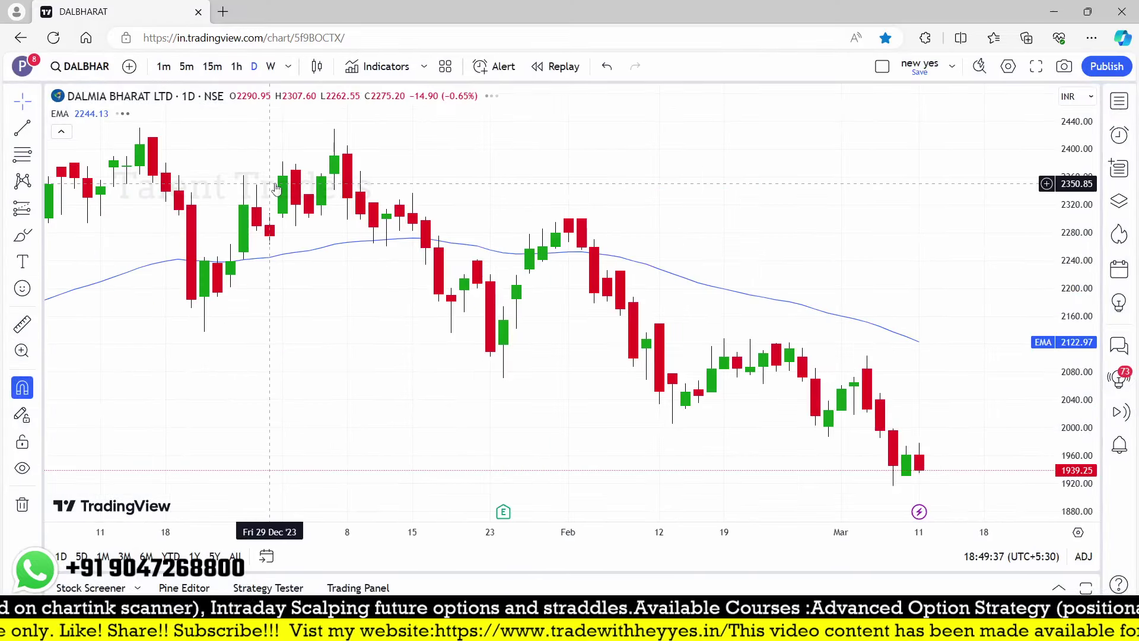
pyautogui.scroll(-3, 435, 295)
pyautogui.moveTo(326, 362); pyautogui.dragTo(428, 380)
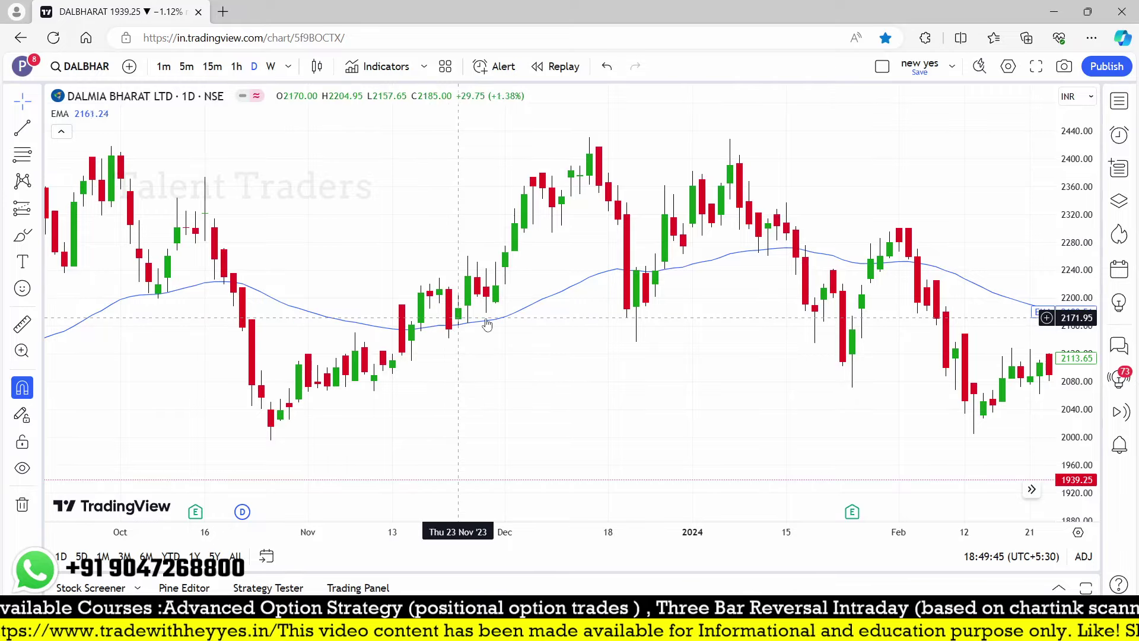
pyautogui.scroll(3, 501, 350)
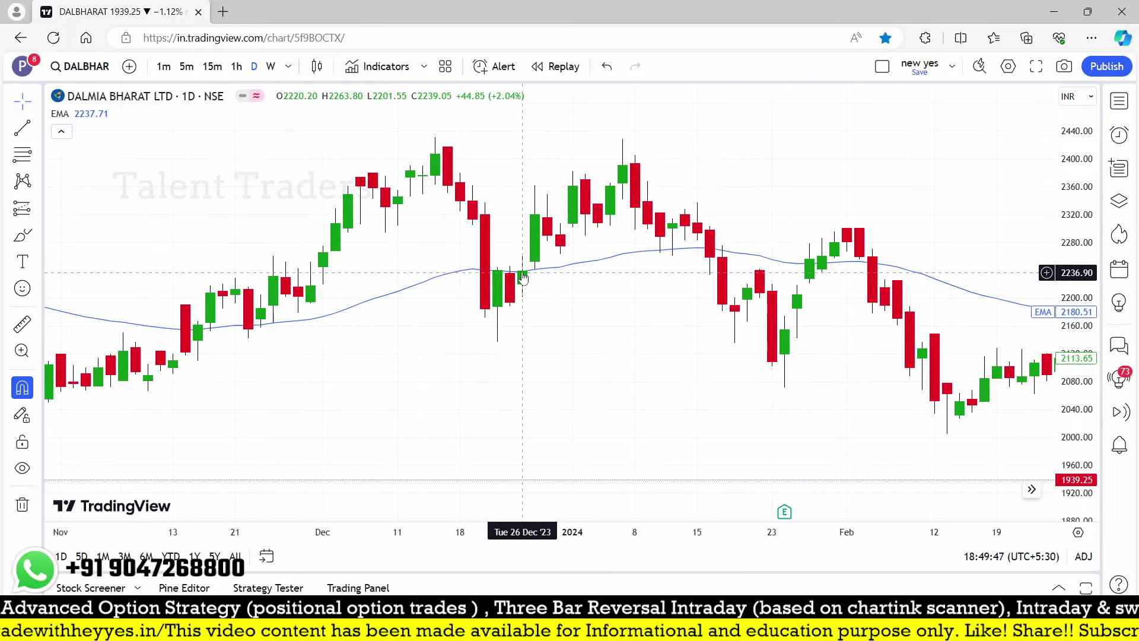
pyautogui.scroll(2, 593, 338)
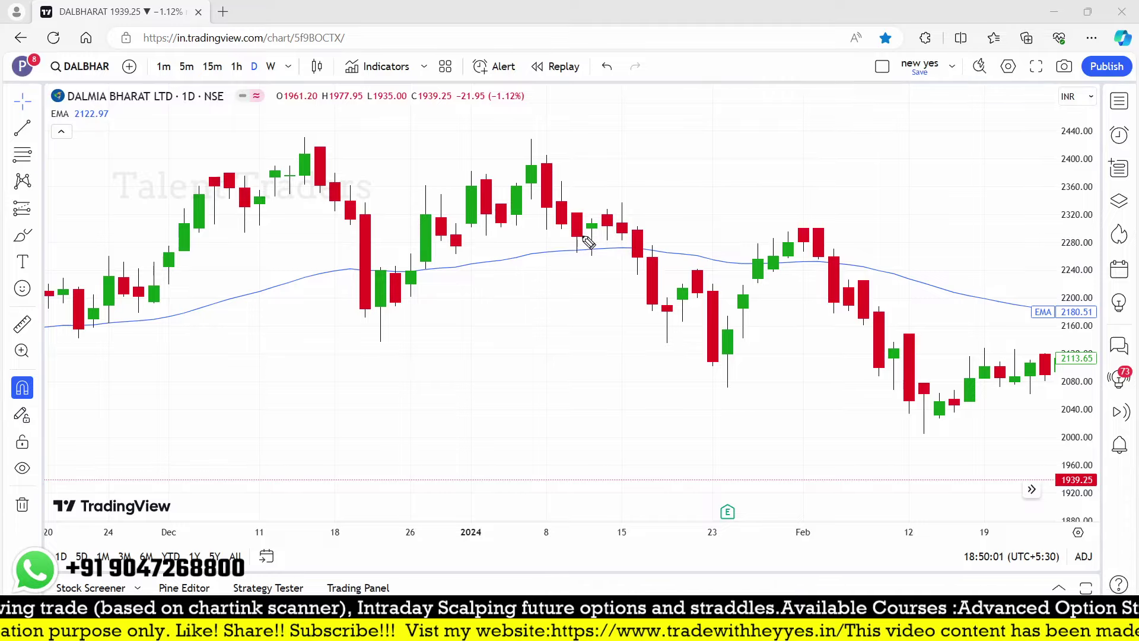
# Step: Circle the 11 January 2024 candle at the EMA, mark its high, handwrite "Buy" and "(EOD)" above it, and clear the ink
pyautogui.moveTo(599, 222)
pyautogui.mouseDown()
pyautogui.moveTo(584, 242)
pyautogui.moveTo(599, 267)
pyautogui.moveTo(589, 254)
pyautogui.moveTo(602, 257)
pyautogui.mouseUp()
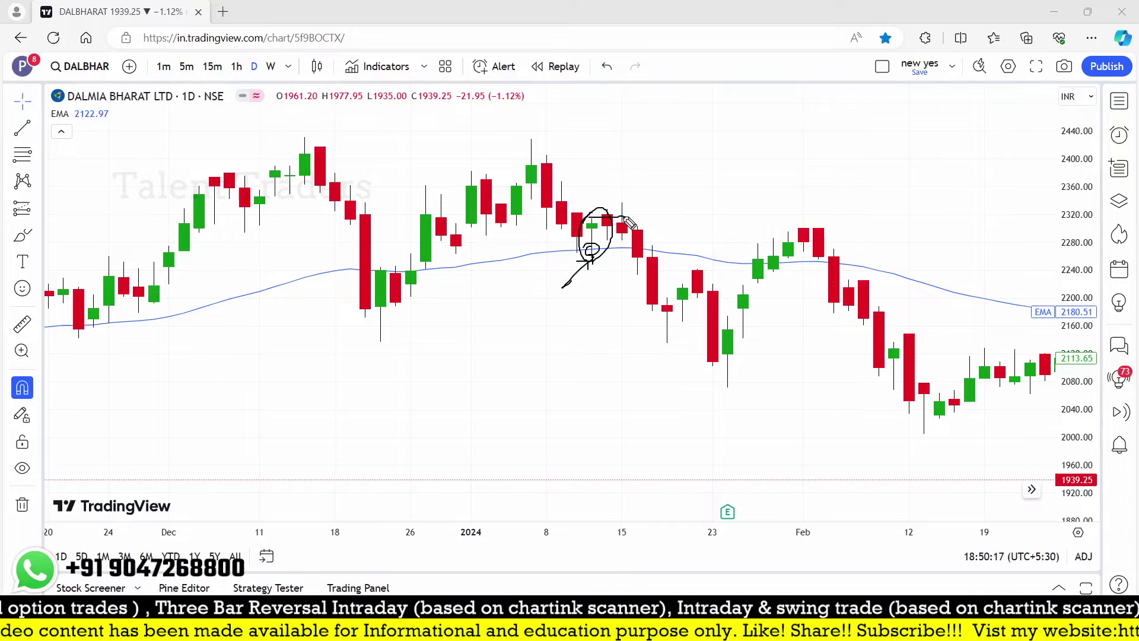
pyautogui.moveTo(593, 217); pyautogui.dragTo(631, 217)
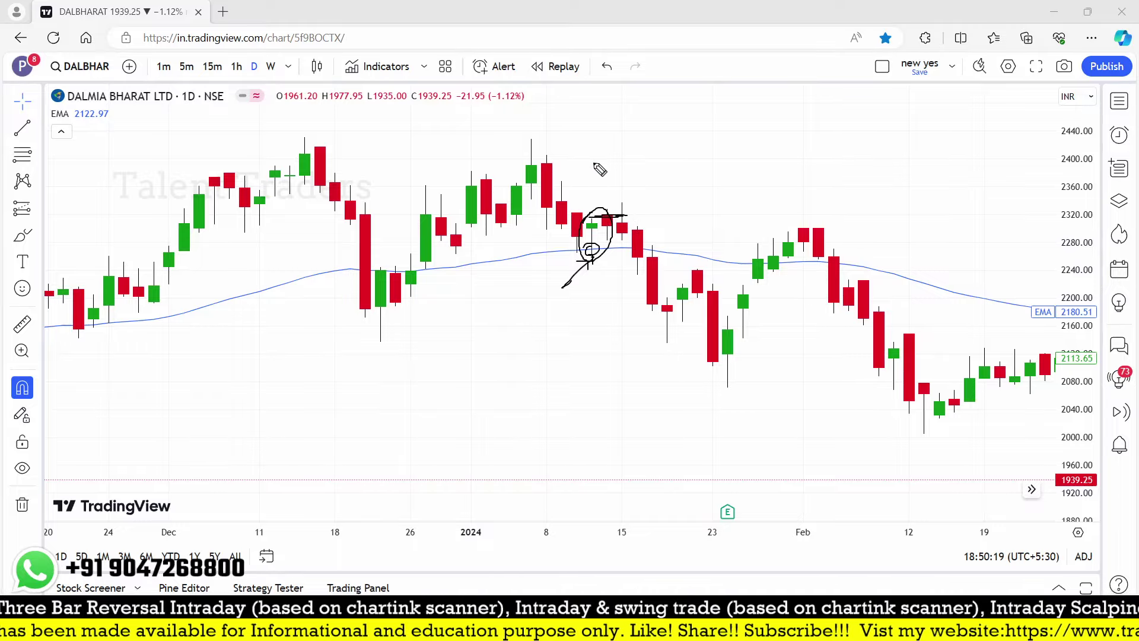
pyautogui.moveTo(590, 157); pyautogui.dragTo(617, 178)
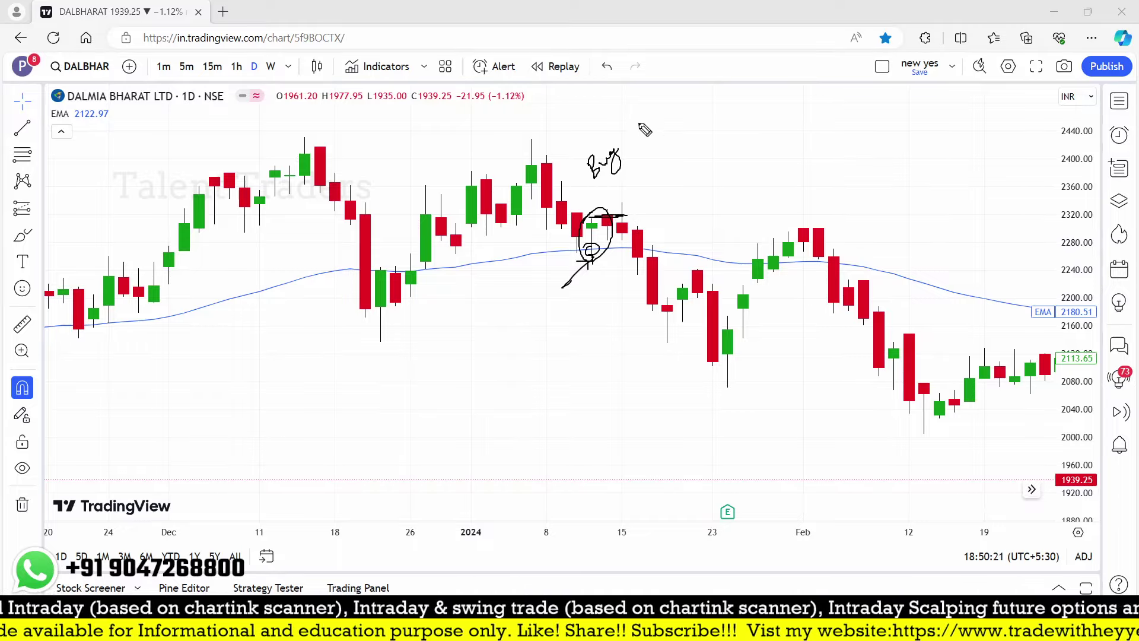
pyautogui.moveTo(648, 105)
pyautogui.mouseDown()
pyautogui.moveTo(670, 155)
pyautogui.moveTo(689, 121)
pyautogui.moveTo(718, 114)
pyautogui.mouseUp()
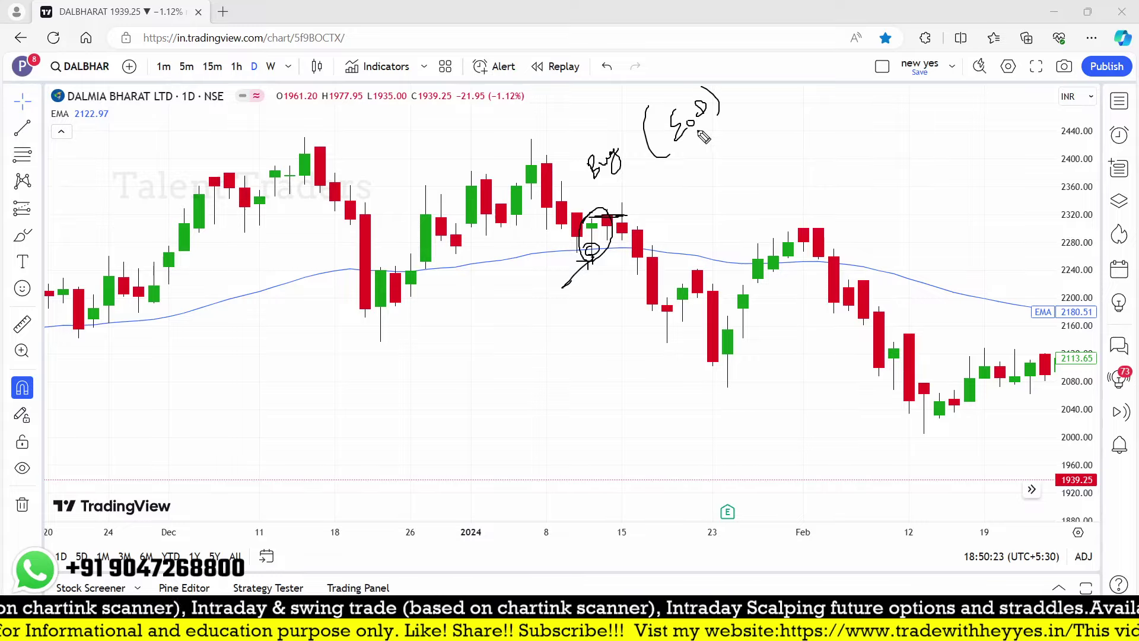
pyautogui.moveTo(678, 177); pyautogui.dragTo(761, 109)
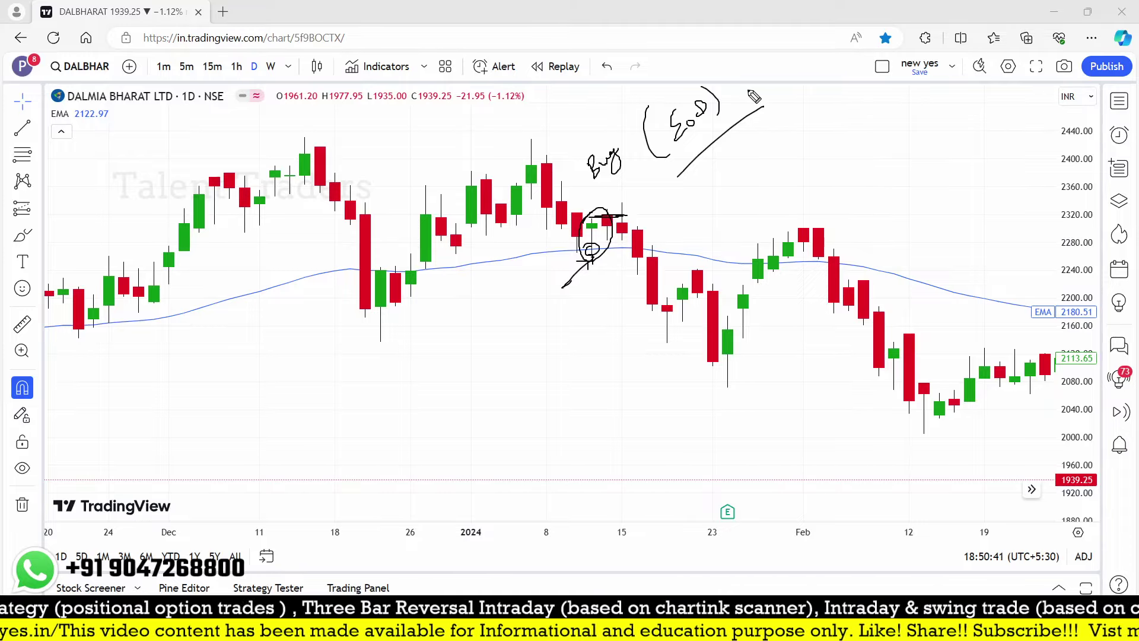
pyautogui.press('Escape')
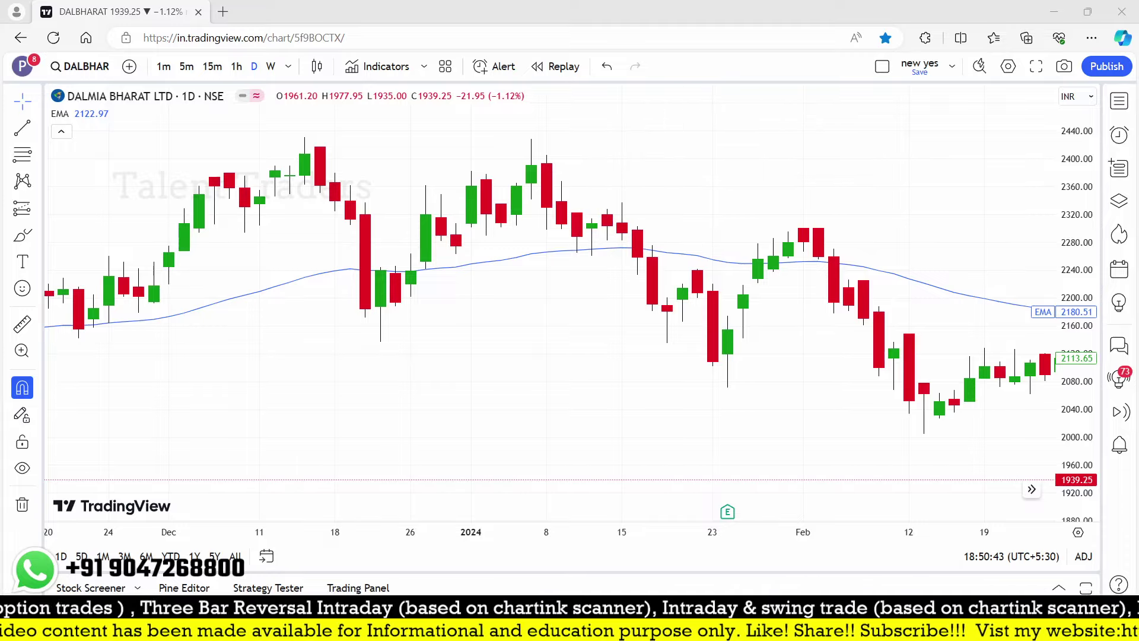
# Step: Try to measure the price range of the 11 January 2024 candle starting from its high
pyautogui.click(544, 233)
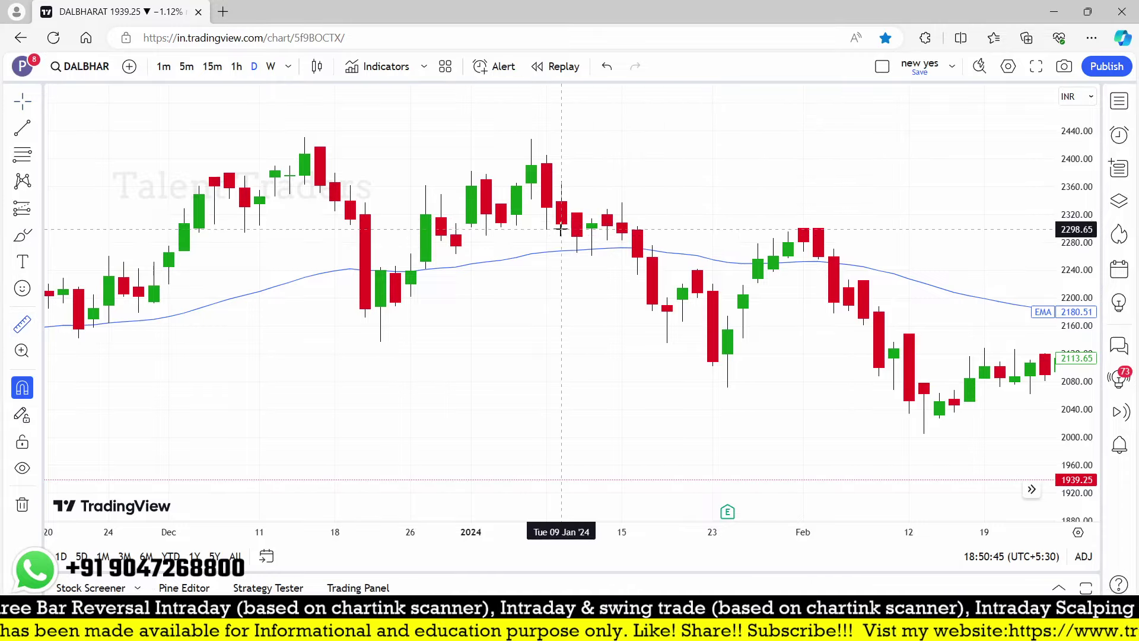
pyautogui.keyDown('shift'); pyautogui.click(592, 225); pyautogui.keyUp('shift')
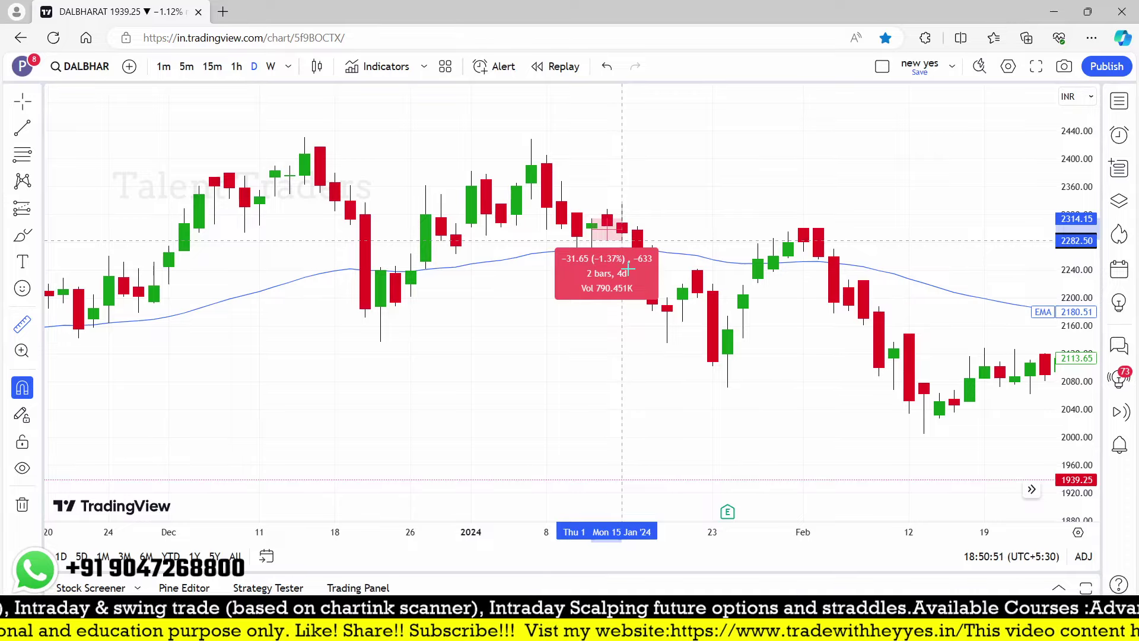
pyautogui.click(679, 242)
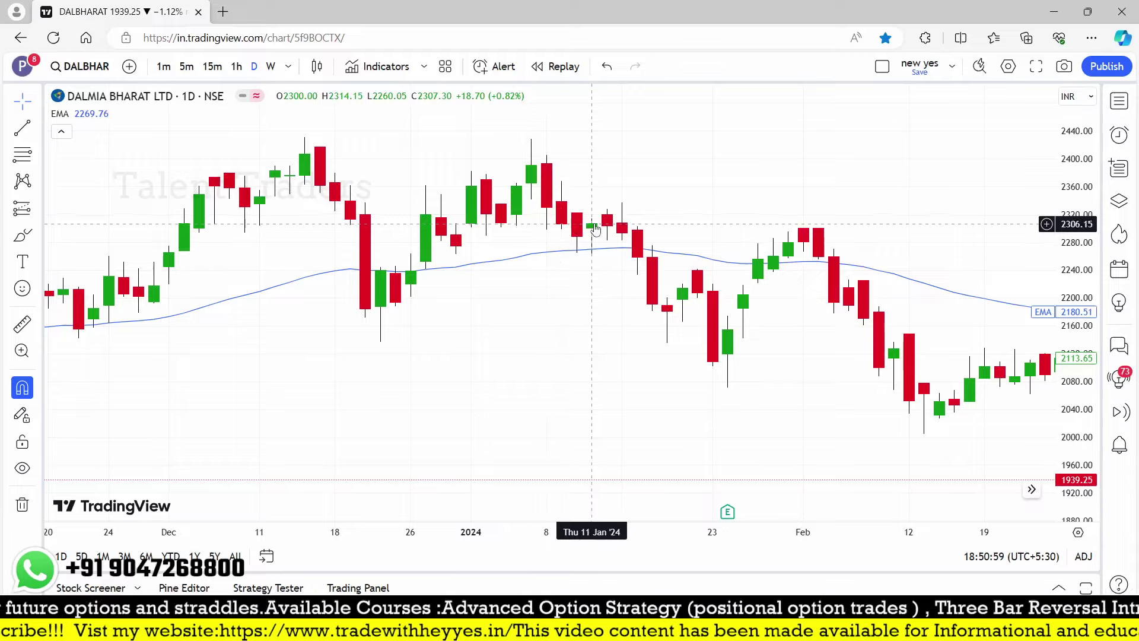
# Step: Turn off magnet snapping and measure the 11 January 2024 candle's price range from its high down to its low
pyautogui.click(22, 387)
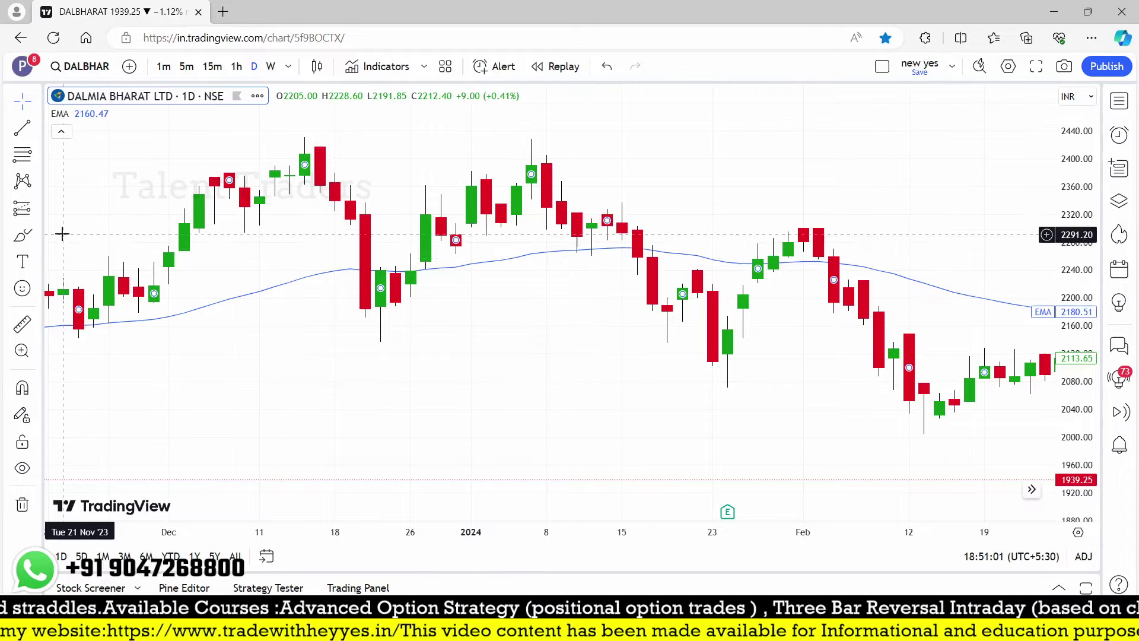
pyautogui.click(22, 323)
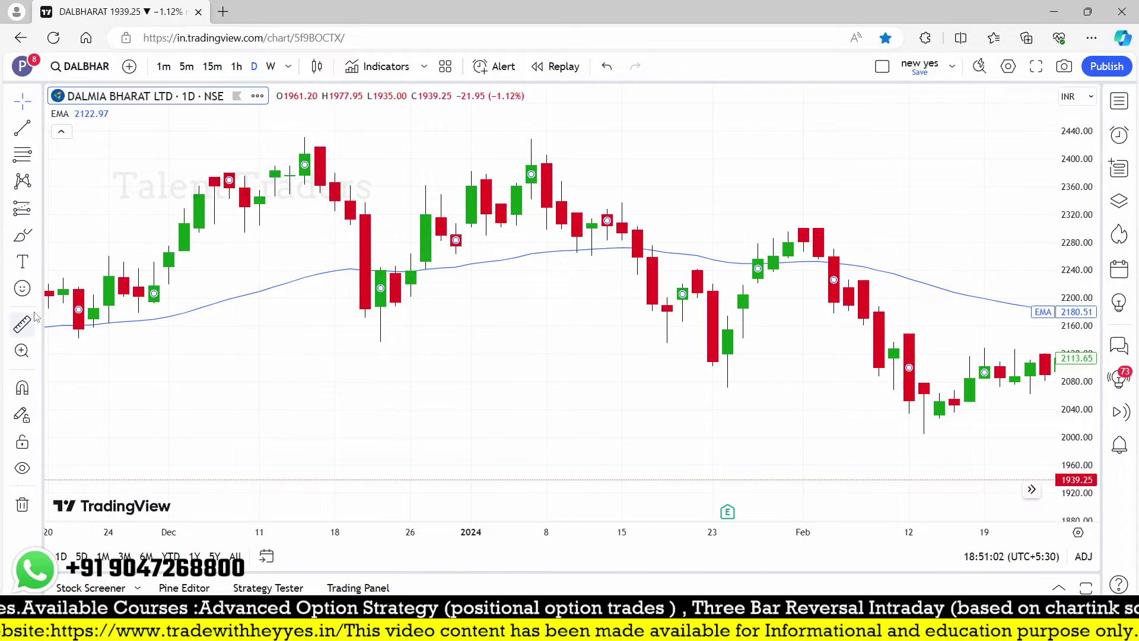
pyautogui.click(592, 218)
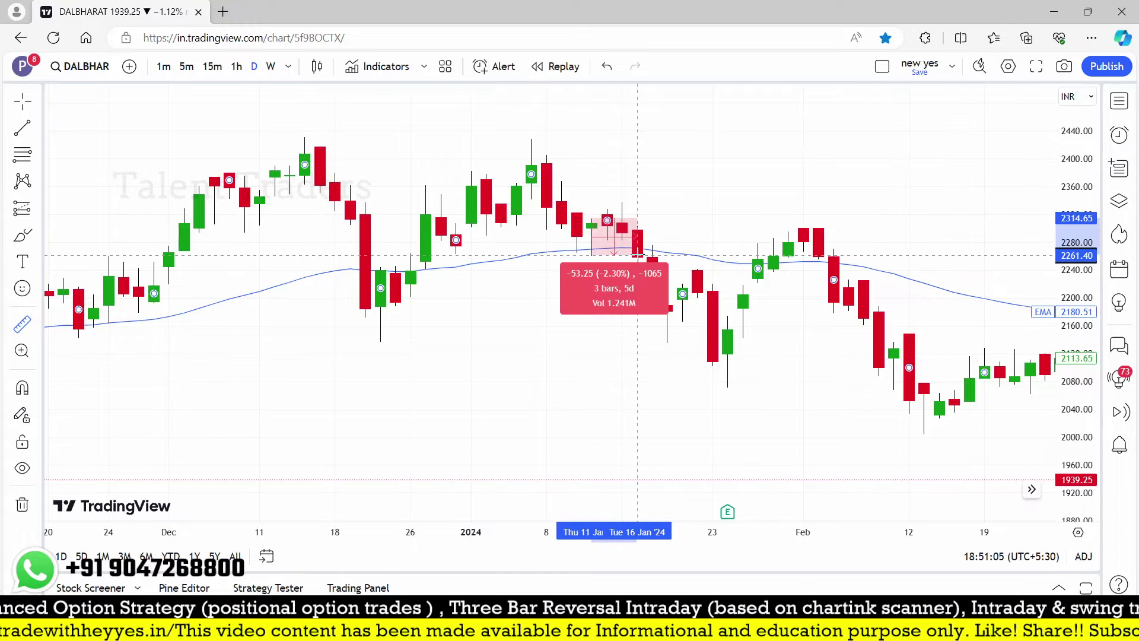
pyautogui.click(637, 255)
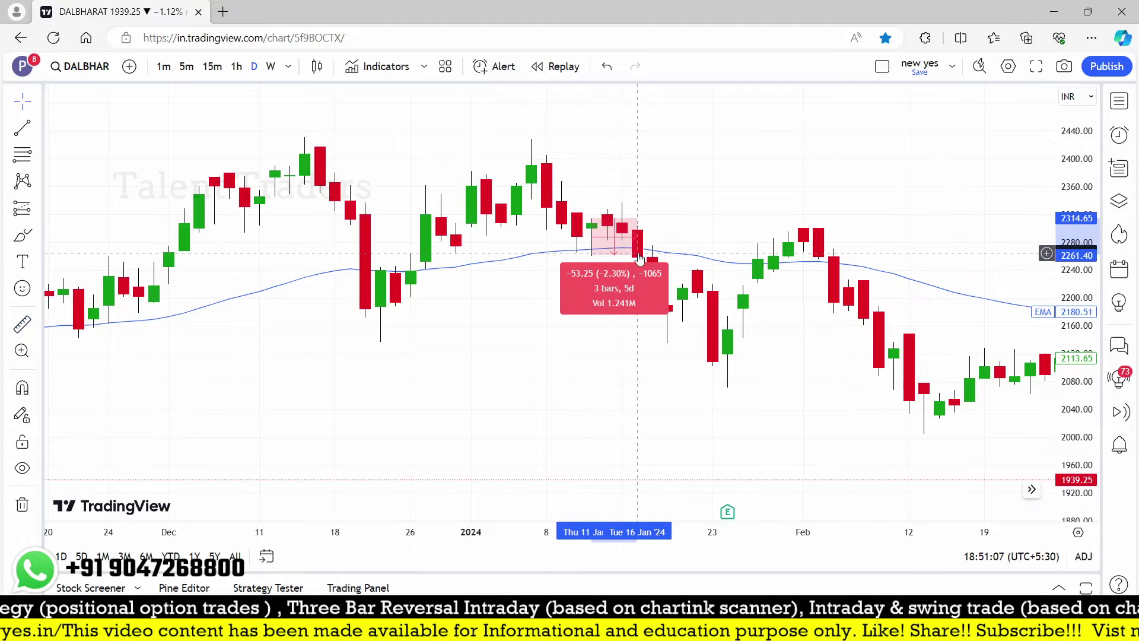
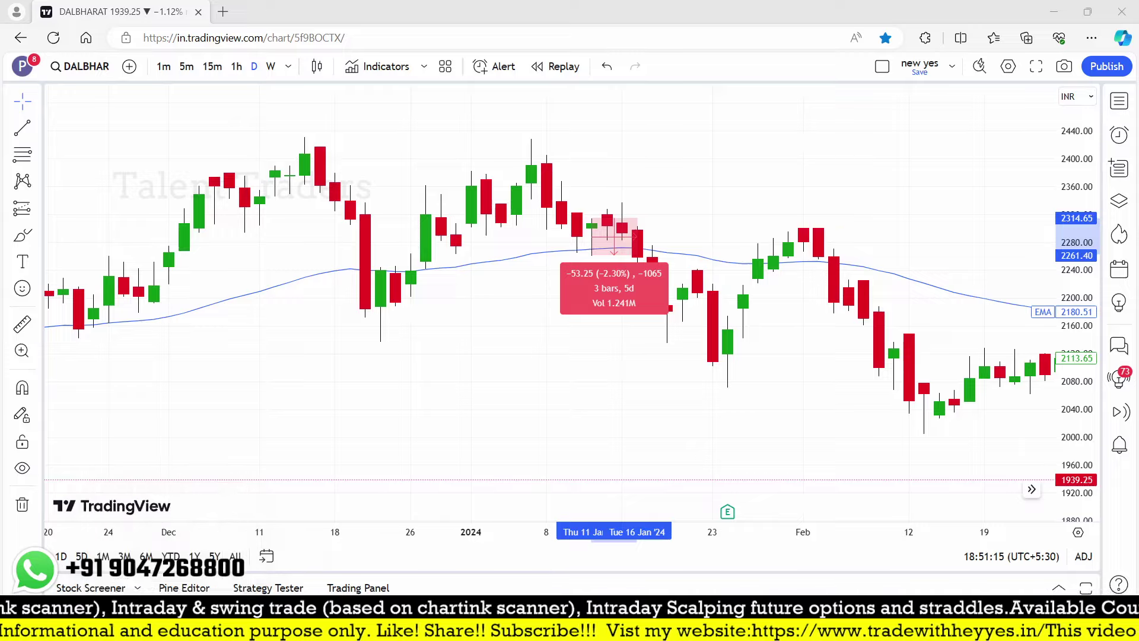
# Step: Switch back to Chartink and return from the single-date details to all backtest results
pyautogui.click(241, 156)
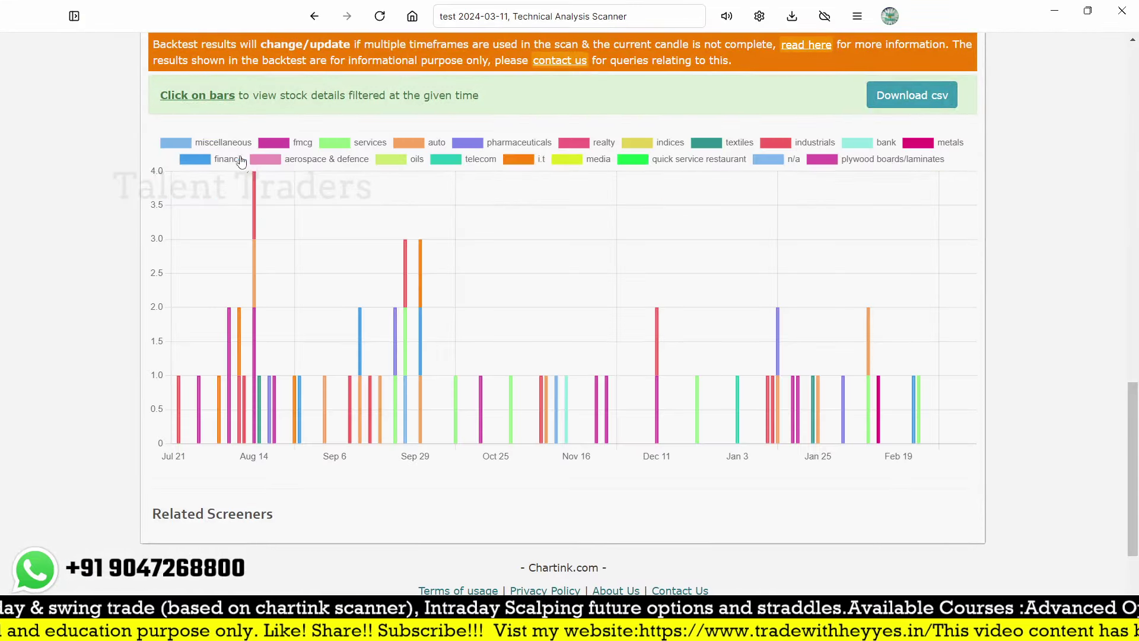
# Step: Open the 12 January 2024 bar's stock details in Chartink, switch to TradingView and load the BERGEPAINT chart
pyautogui.click(773, 421)
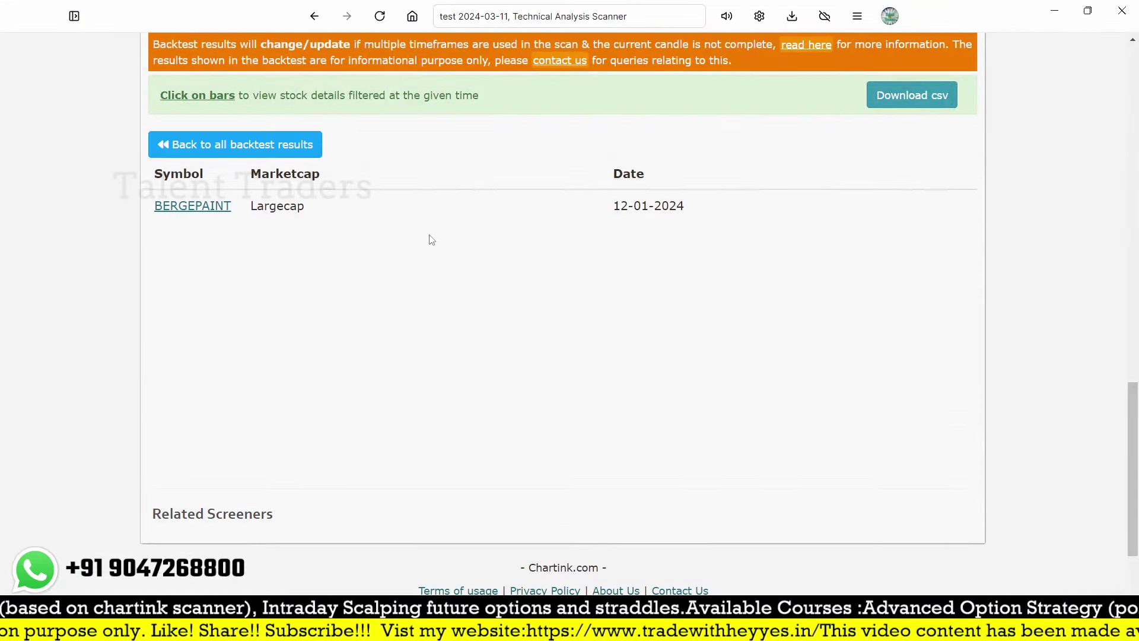
pyautogui.click(136, 525)
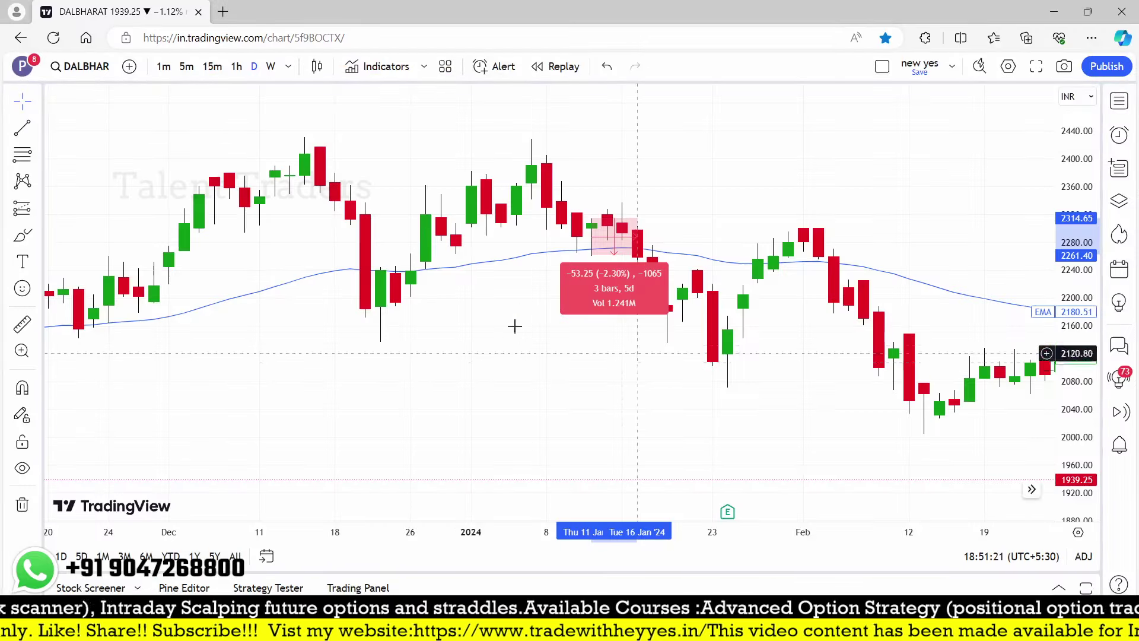
pyautogui.write('BER')
pyautogui.press('Down')
pyautogui.press('Return')
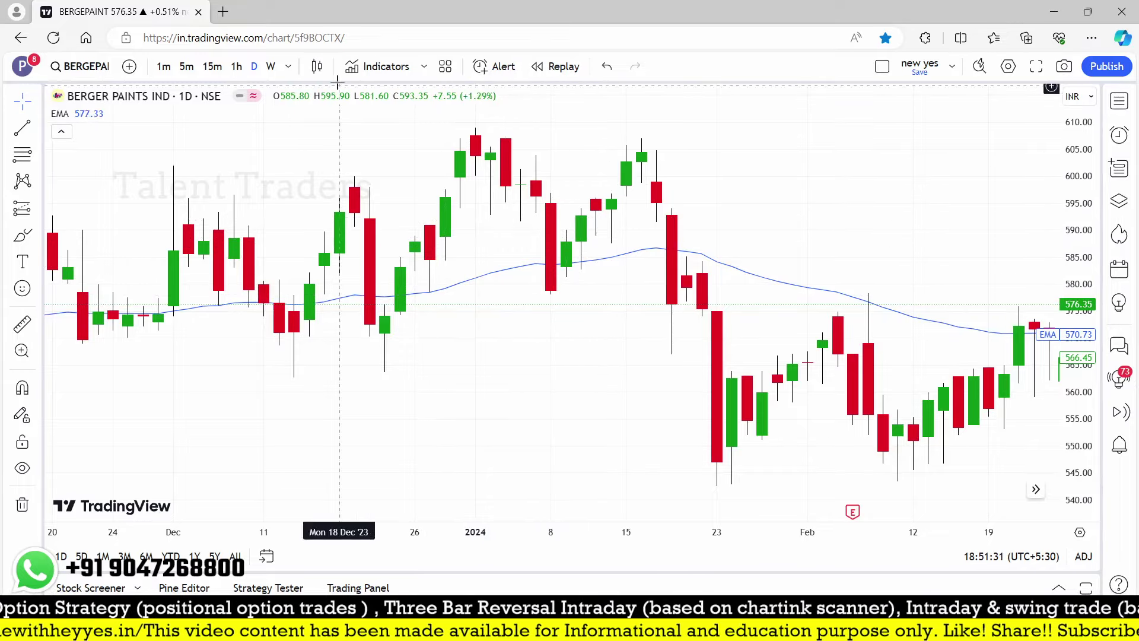
# Step: Compare Chartink's BERGEPAINT signal date with TradingView and examine the 12 January 2024 candle and the price action following it
pyautogui.hotkey('alt', 'Tab')
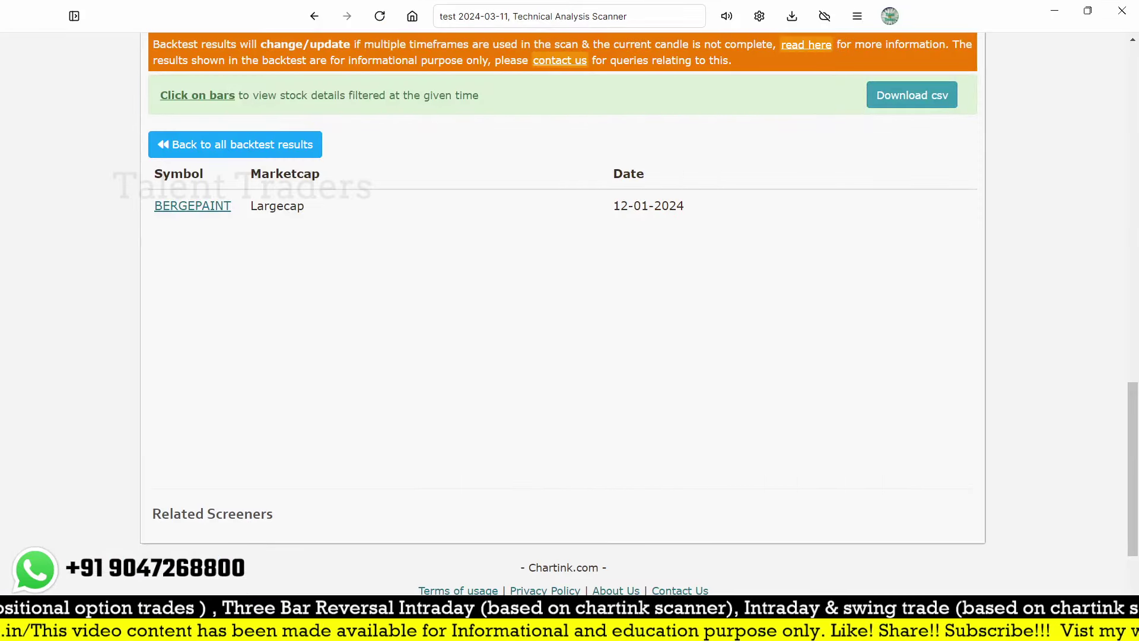
pyautogui.hotkey('alt', 'Tab')
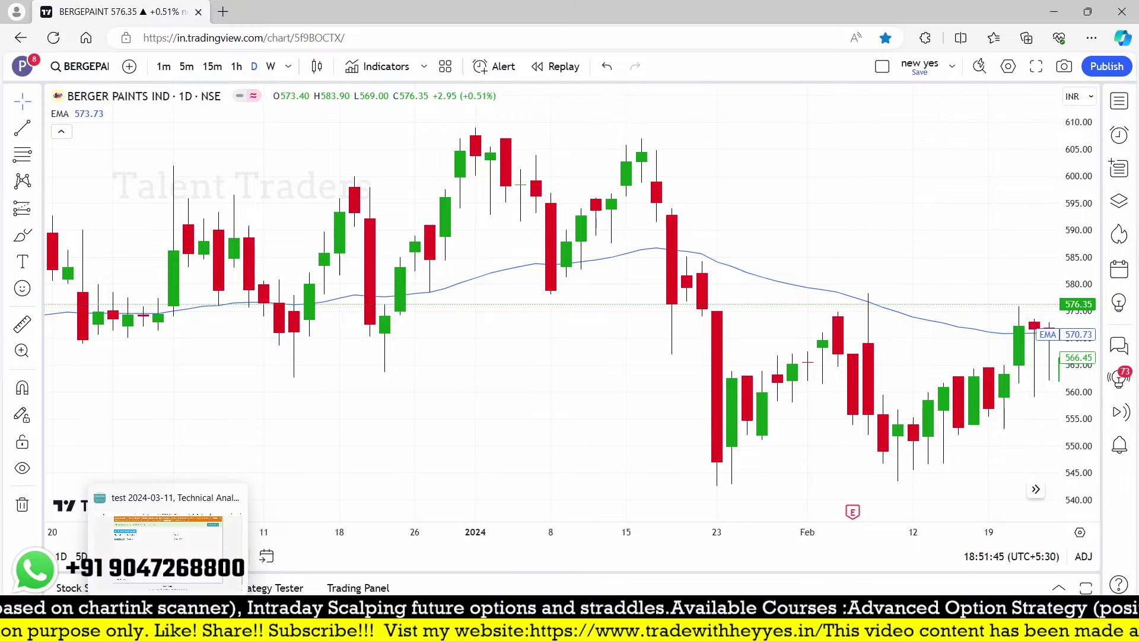
pyautogui.click(161, 499)
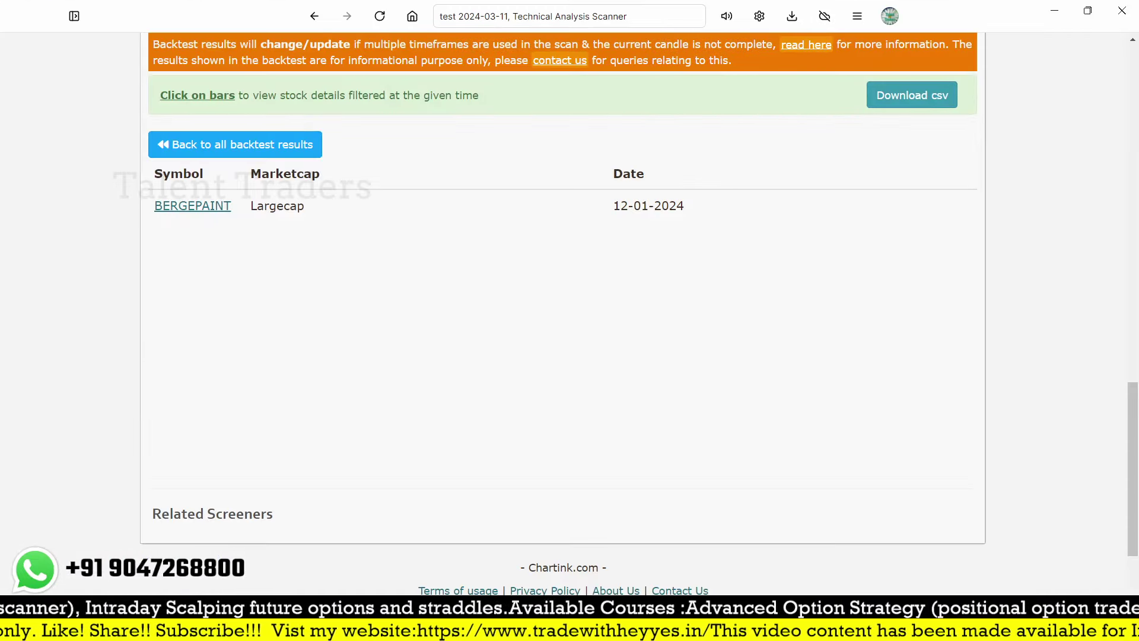
pyautogui.hotkey('alt', 'Tab')
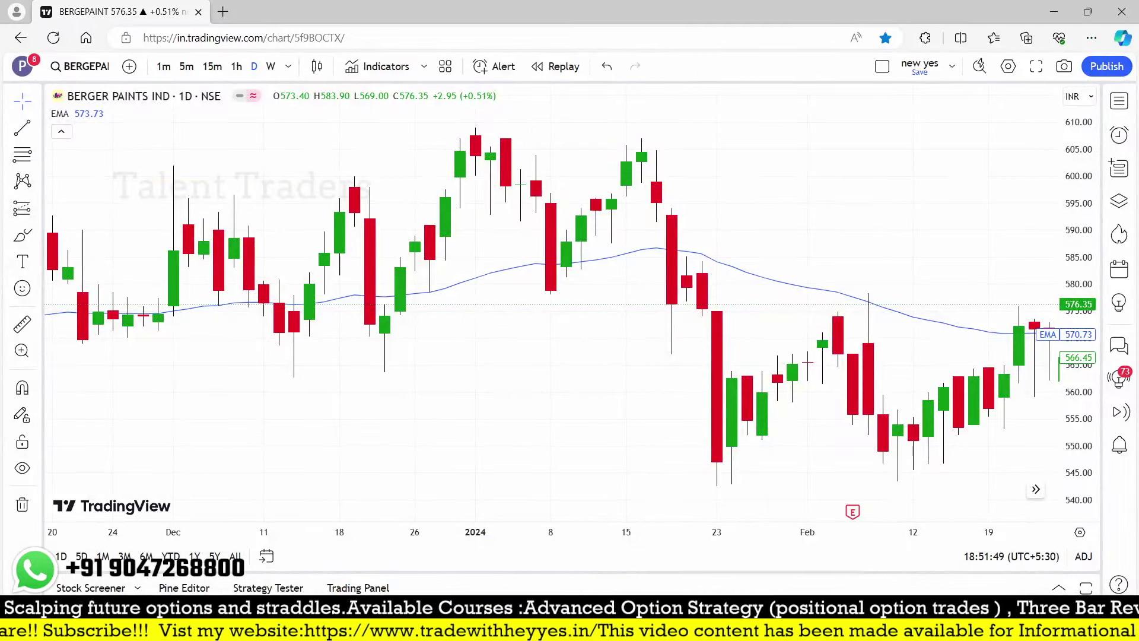
pyautogui.hotkey('alt', 'Tab')
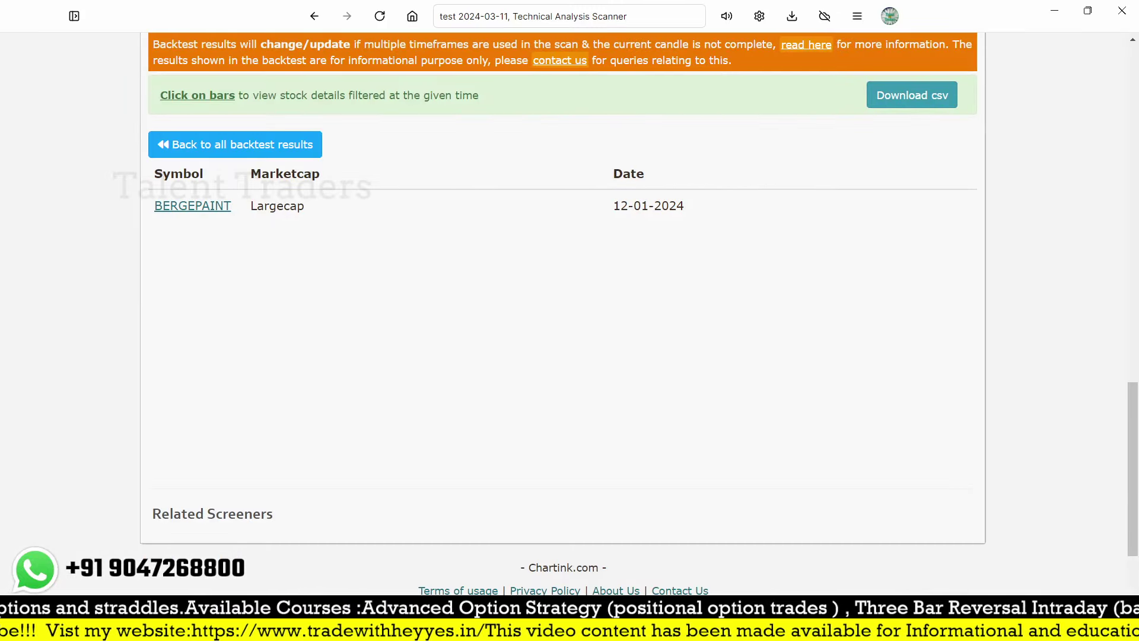
pyautogui.hotkey('alt', 'Tab')
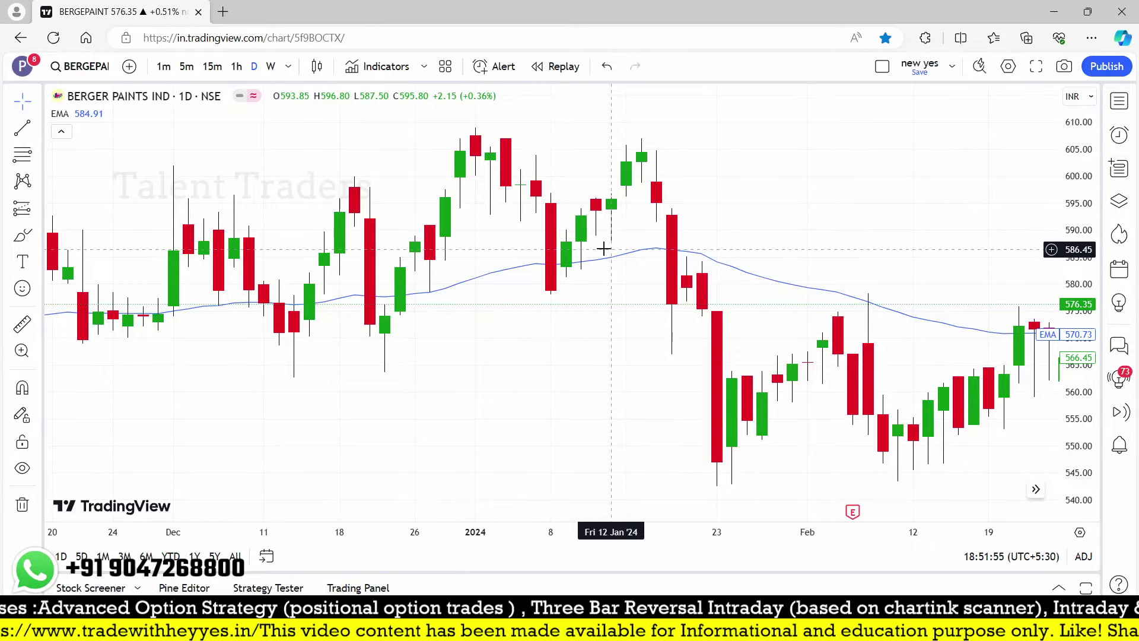
pyautogui.moveTo(679, 358); pyautogui.dragTo(346, 372)
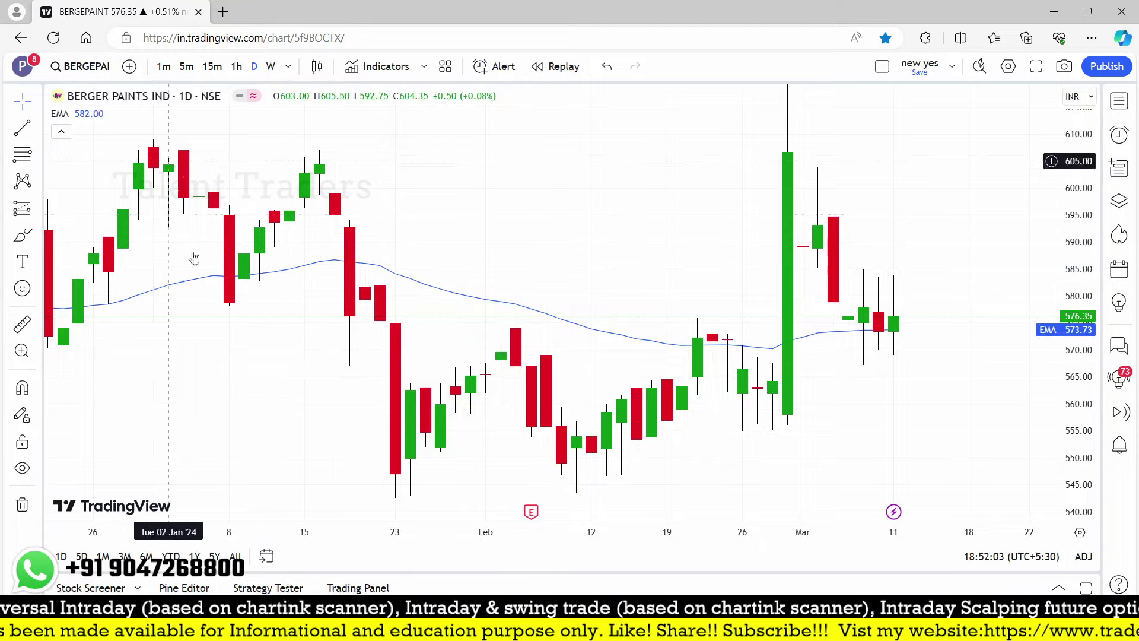
# Step: Switch to Chartink, return to all backtest results and open the stock details for 15 January 2024
pyautogui.hotkey('alt', 'Tab')
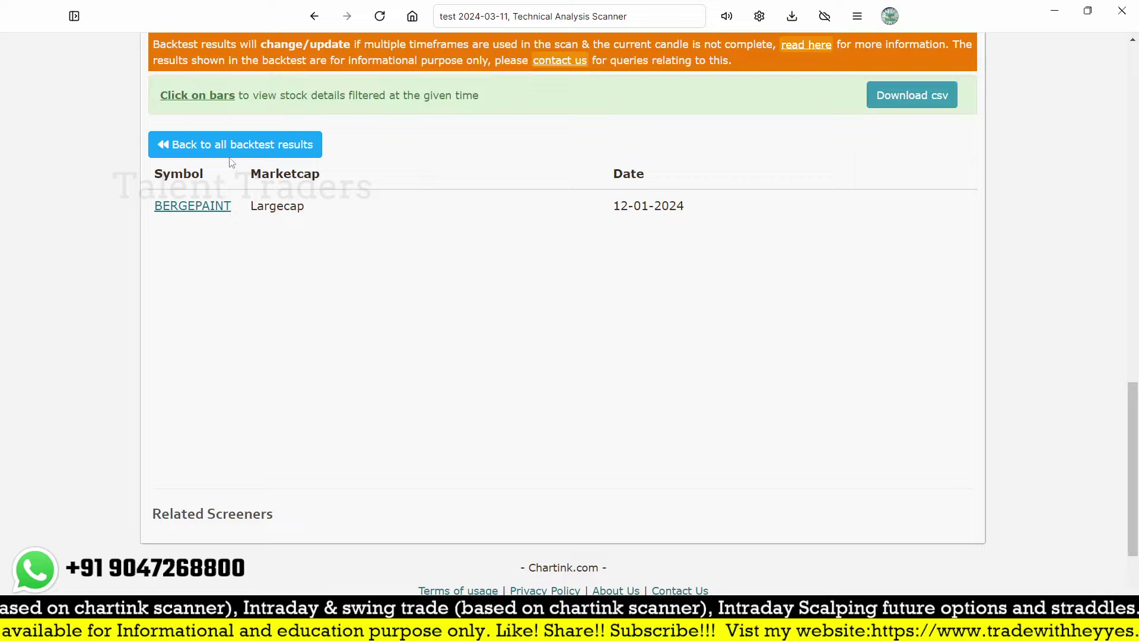
pyautogui.click(231, 150)
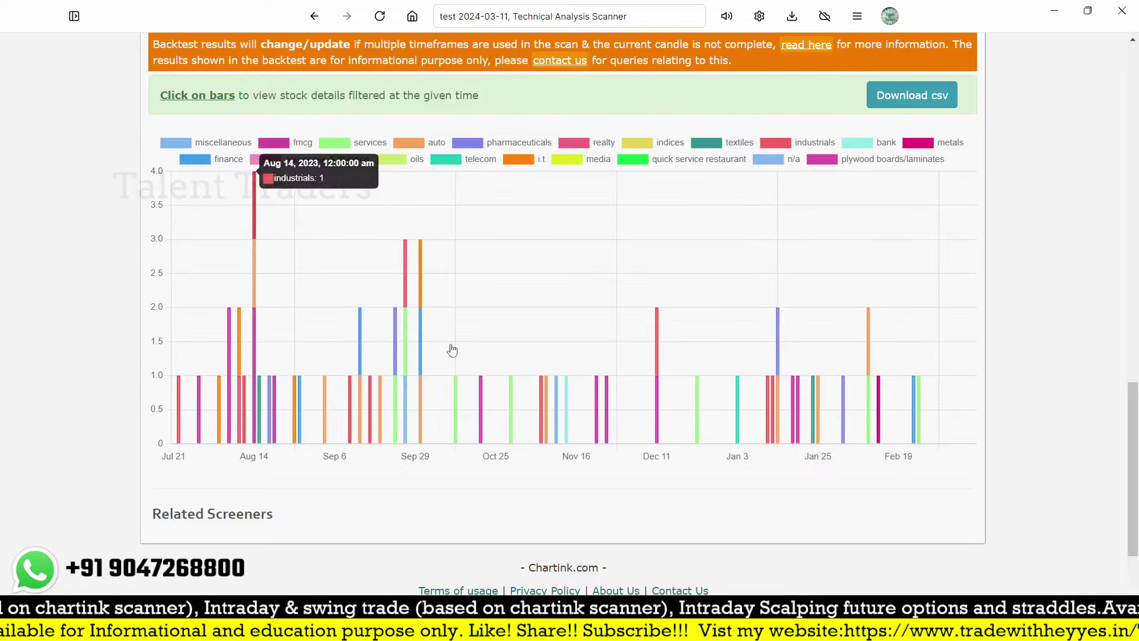
pyautogui.click(777, 393)
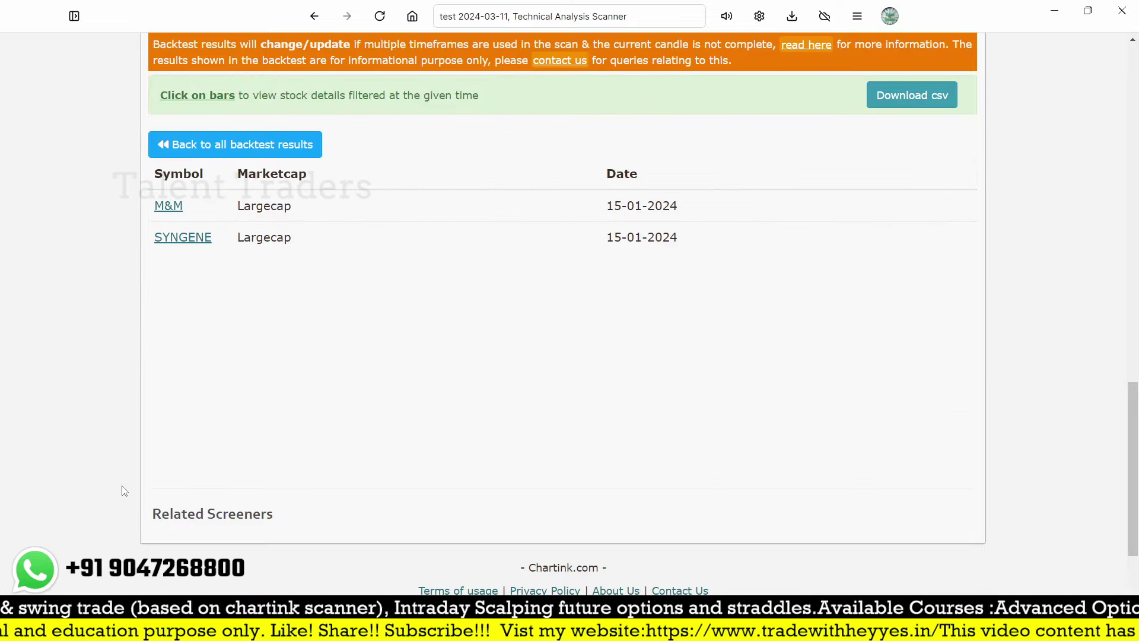
# Step: Switch to TradingView and view the daily charts of the two 15 January signals, M_M and SYNGENE
pyautogui.hotkey('alt', 'Tab')
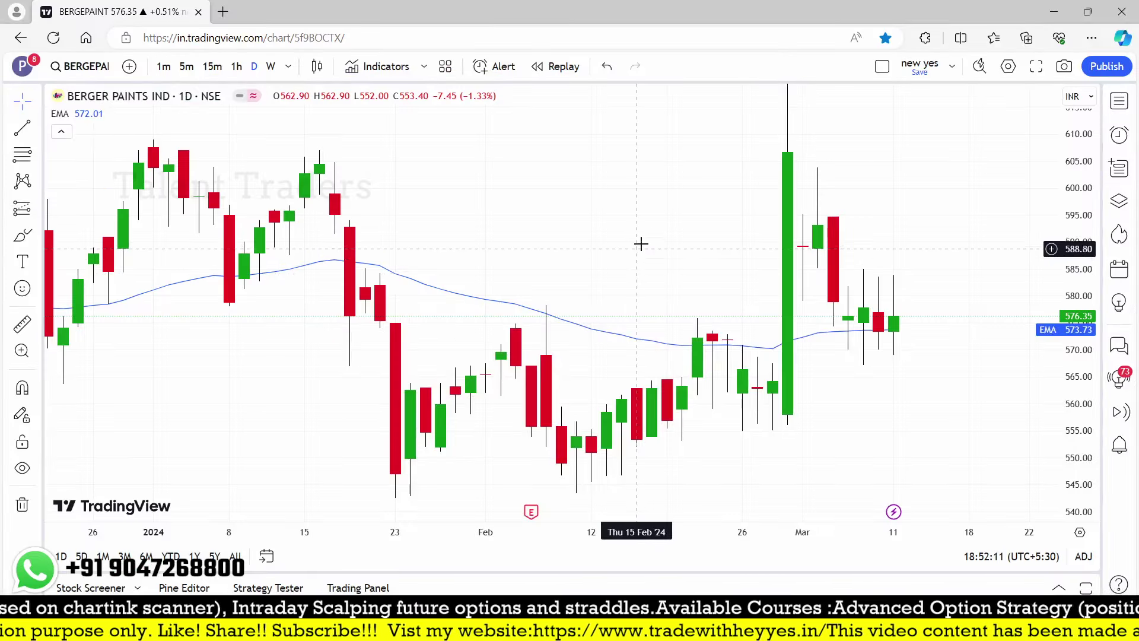
pyautogui.write('m')
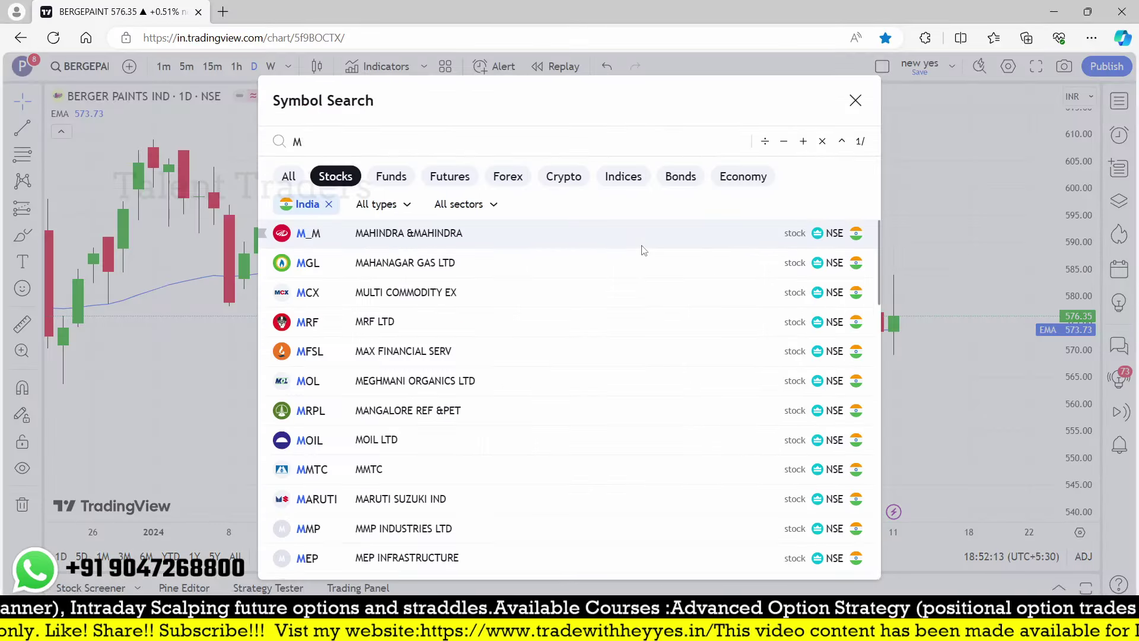
pyautogui.press('Return')
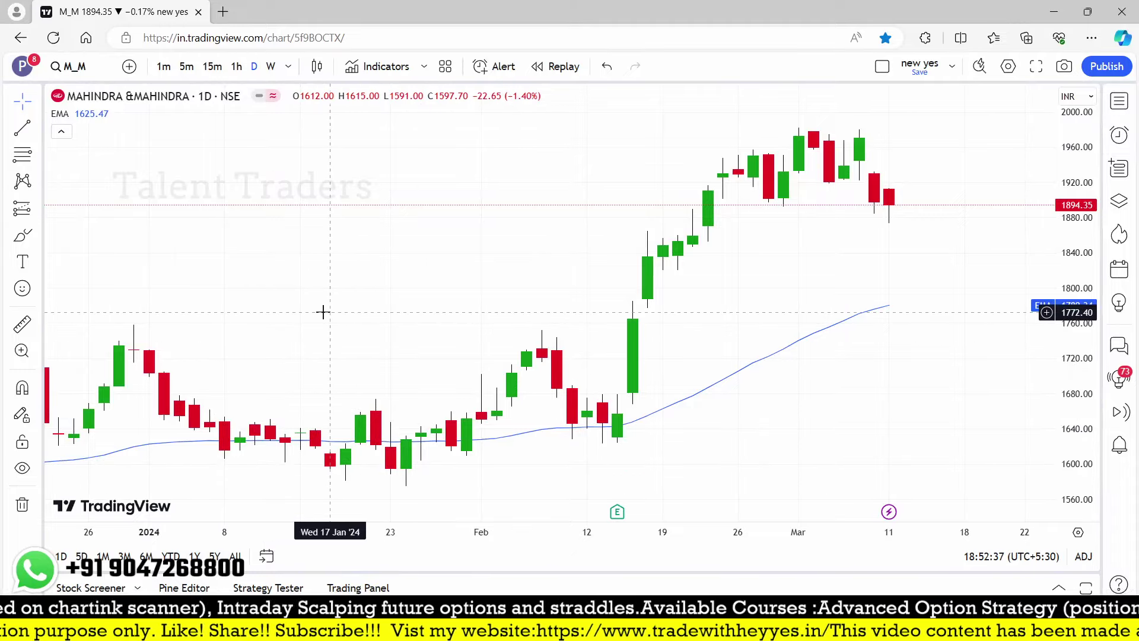
pyautogui.write('SYNE')
pyautogui.press('Return')
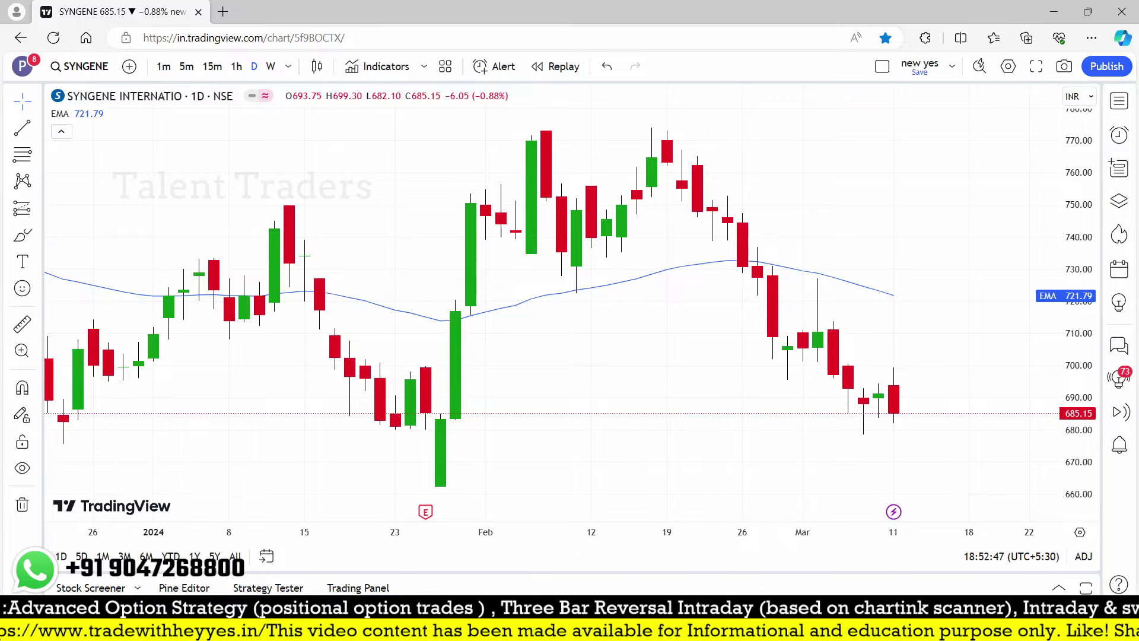
# Step: Switch to Chartink, go back to all backtest results and open the 18 January 2024 bar's stock details
pyautogui.hotkey('alt', 'Tab')
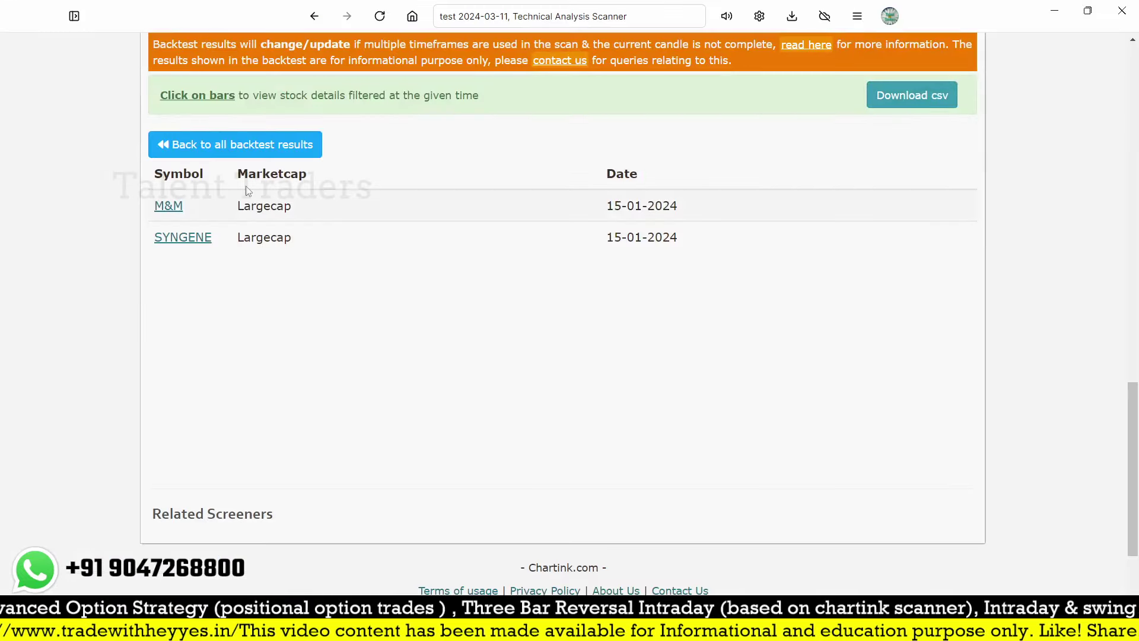
pyautogui.click(235, 158)
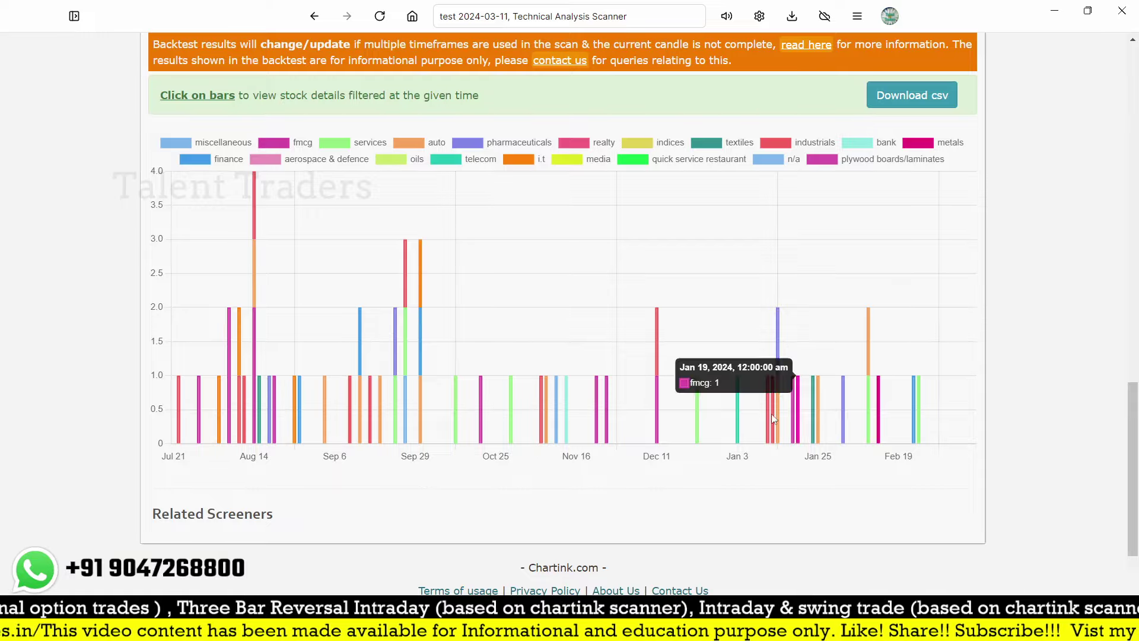
pyautogui.click(794, 400)
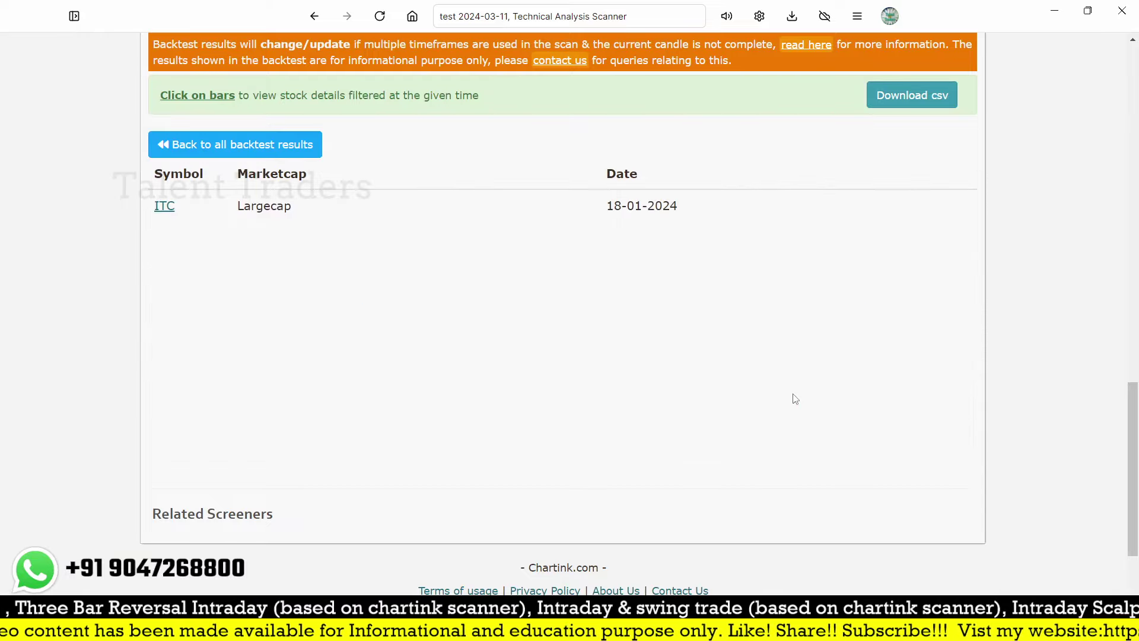
# Step: Load the ITC chart in TradingView and examine the 18 January 2024 candle against the EMA
pyautogui.hotkey('alt', 'Tab')
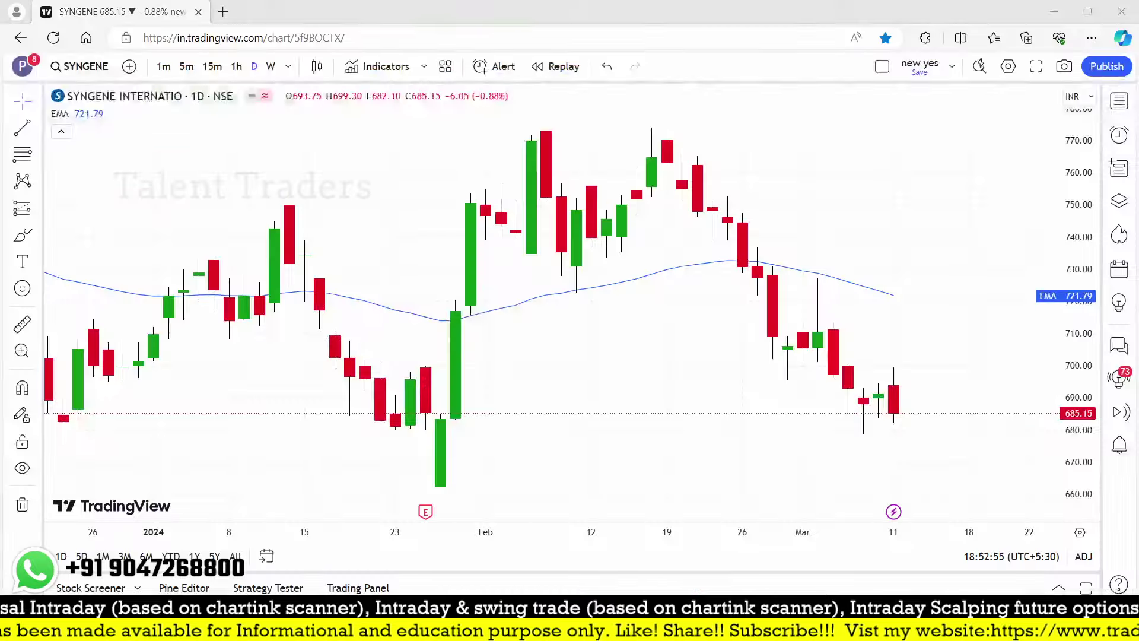
pyautogui.write('ITC')
pyautogui.press('Return')
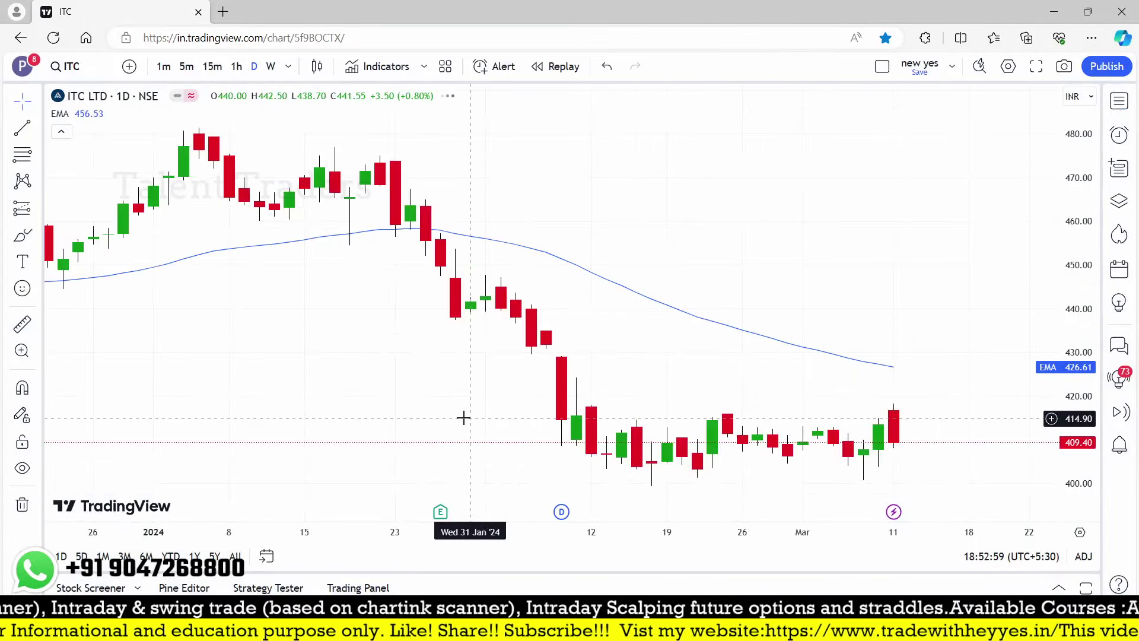
pyautogui.scroll(-4, 454, 321)
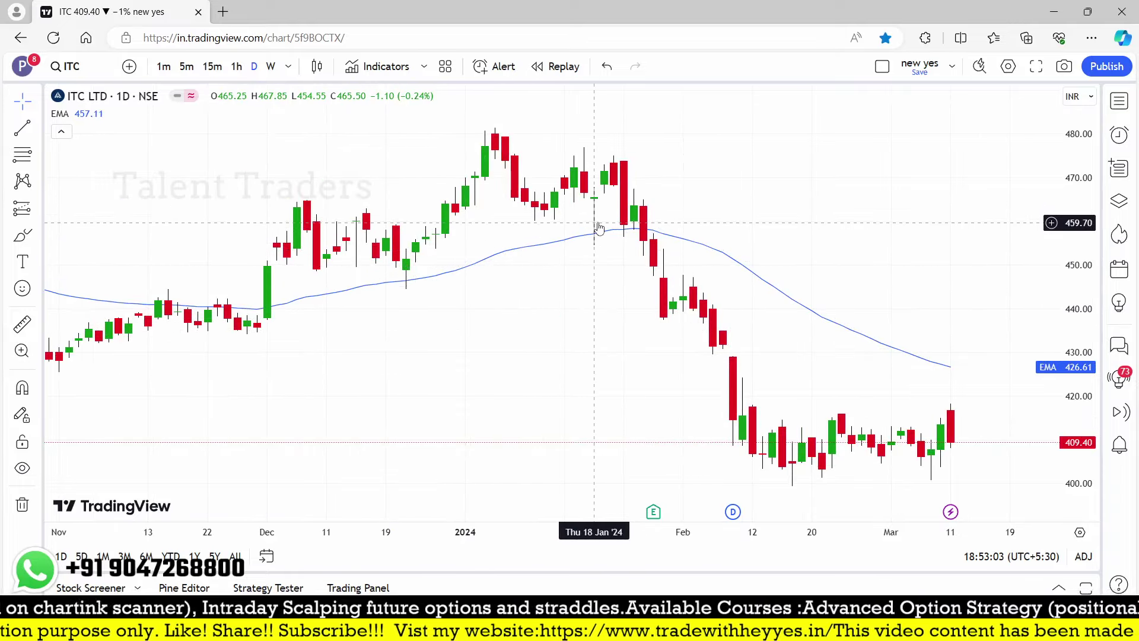
pyautogui.scroll(2, 564, 238)
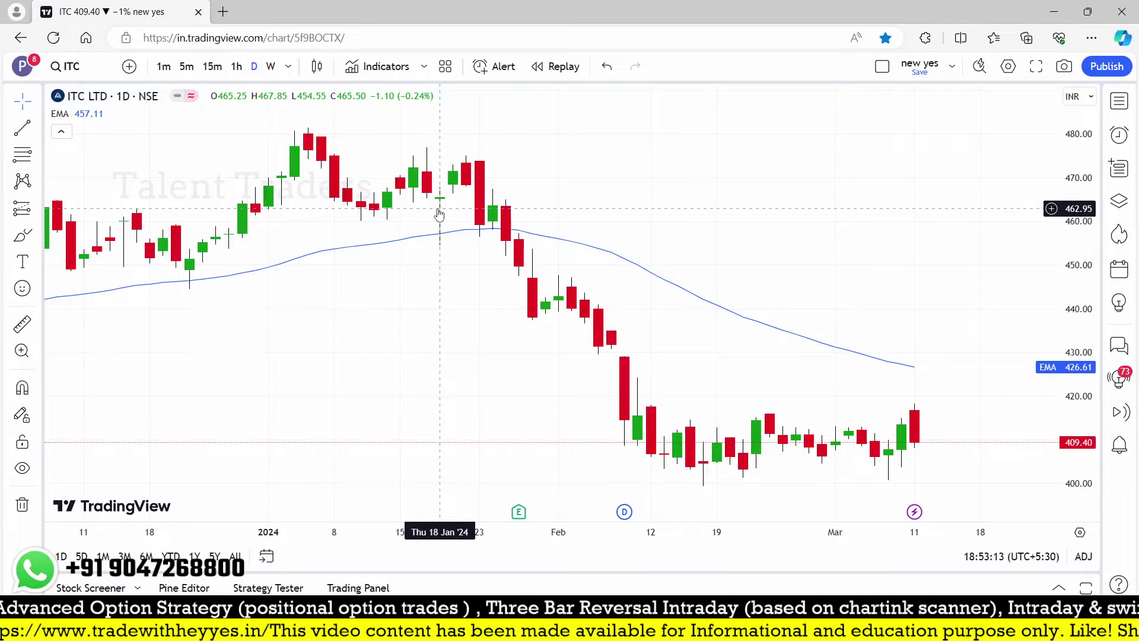
# Step: Measure the ITC price range starting from the 18 January 2024 candle's high and clear the measurement
pyautogui.click(22, 323)
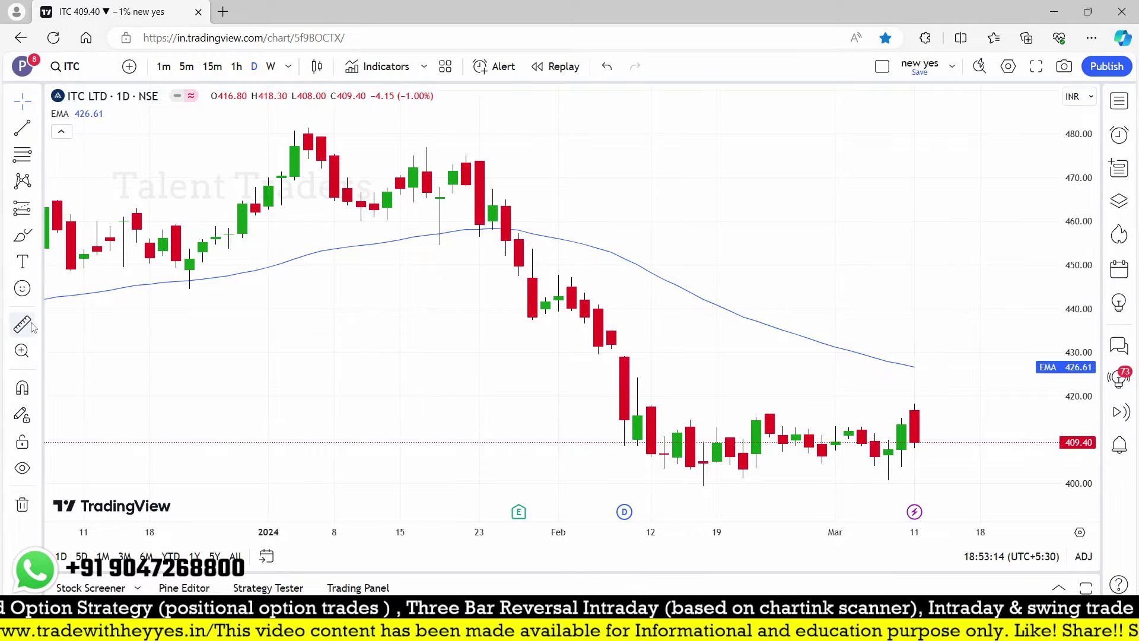
pyautogui.click(440, 185)
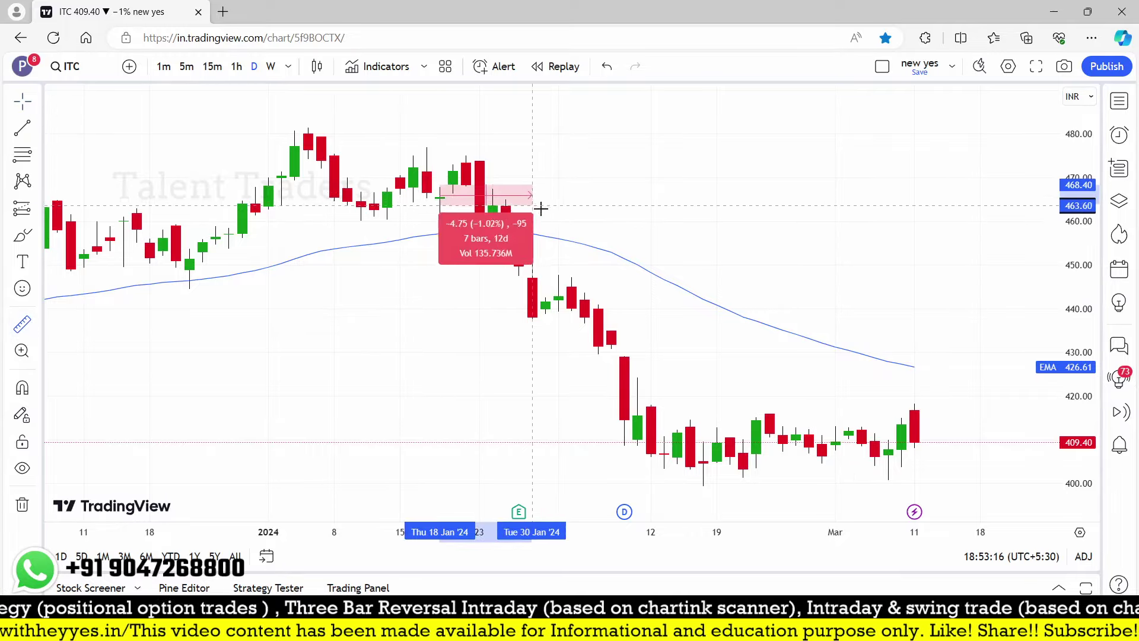
pyautogui.click(559, 244)
pyautogui.click(662, 152)
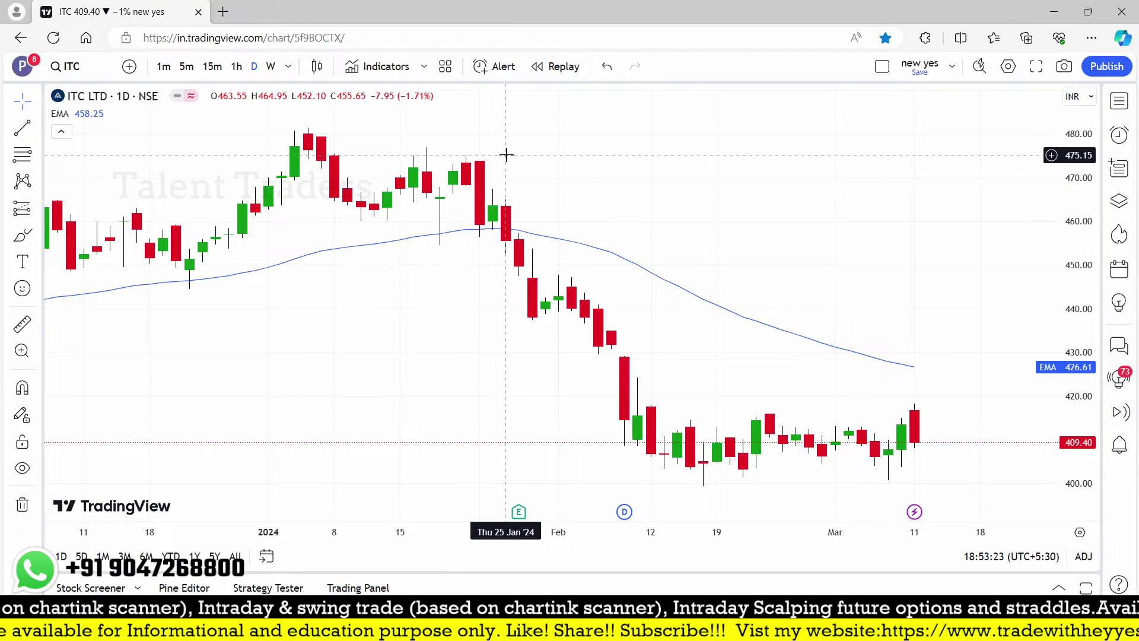
# Step: Switch to Chartink, return to all backtest results and open the fmcg bar for 19 January 2024
pyautogui.hotkey('alt', 'Tab')
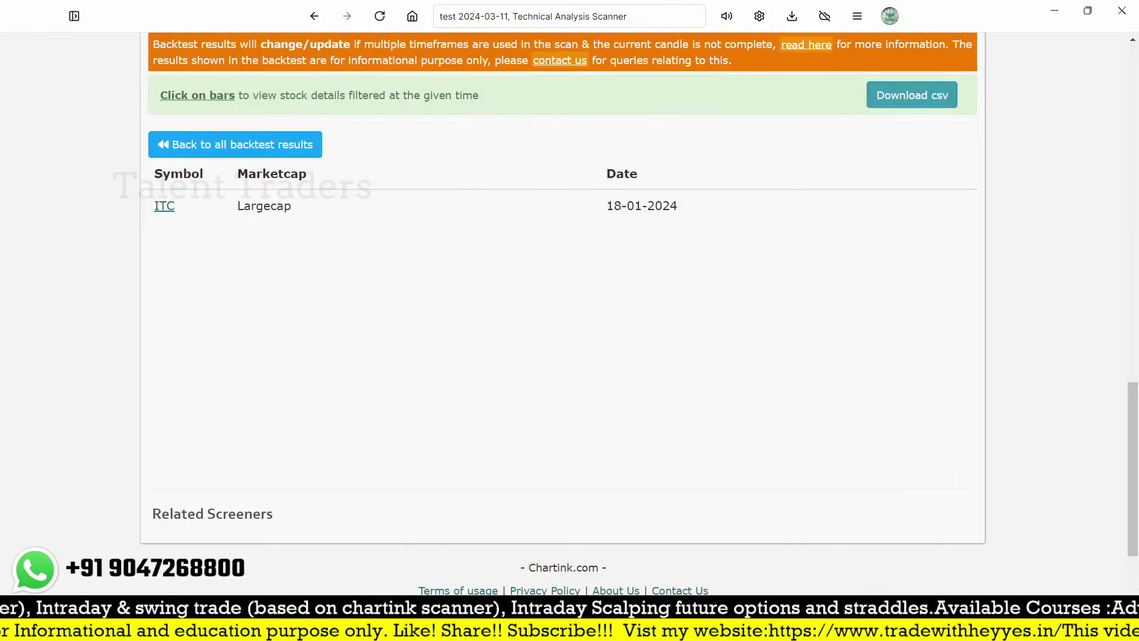
pyautogui.click(252, 146)
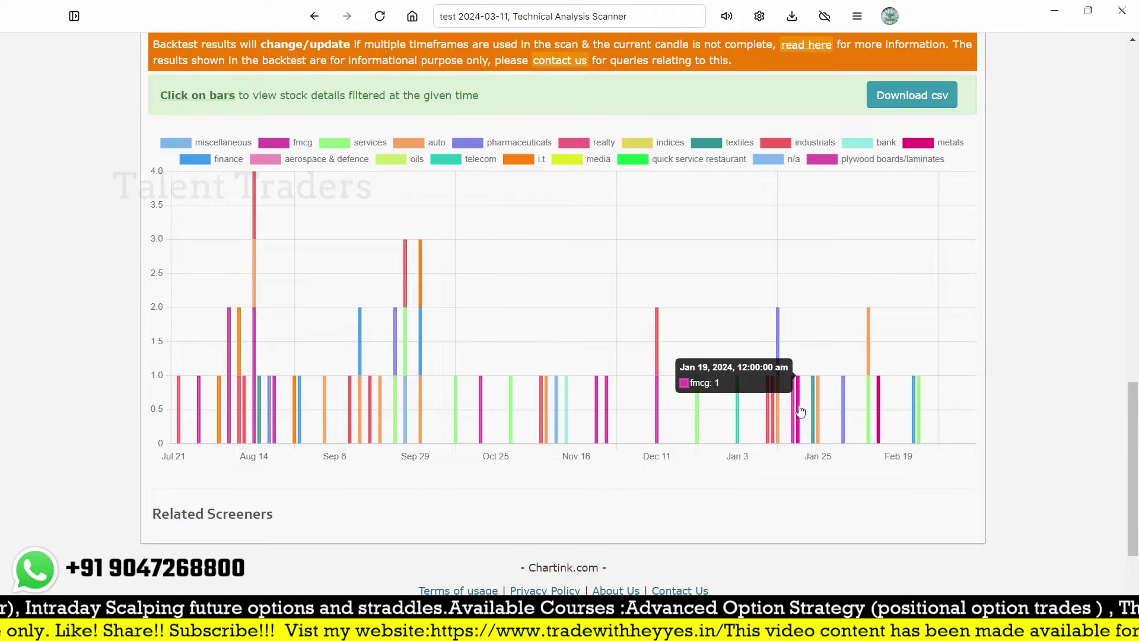
pyautogui.click(798, 411)
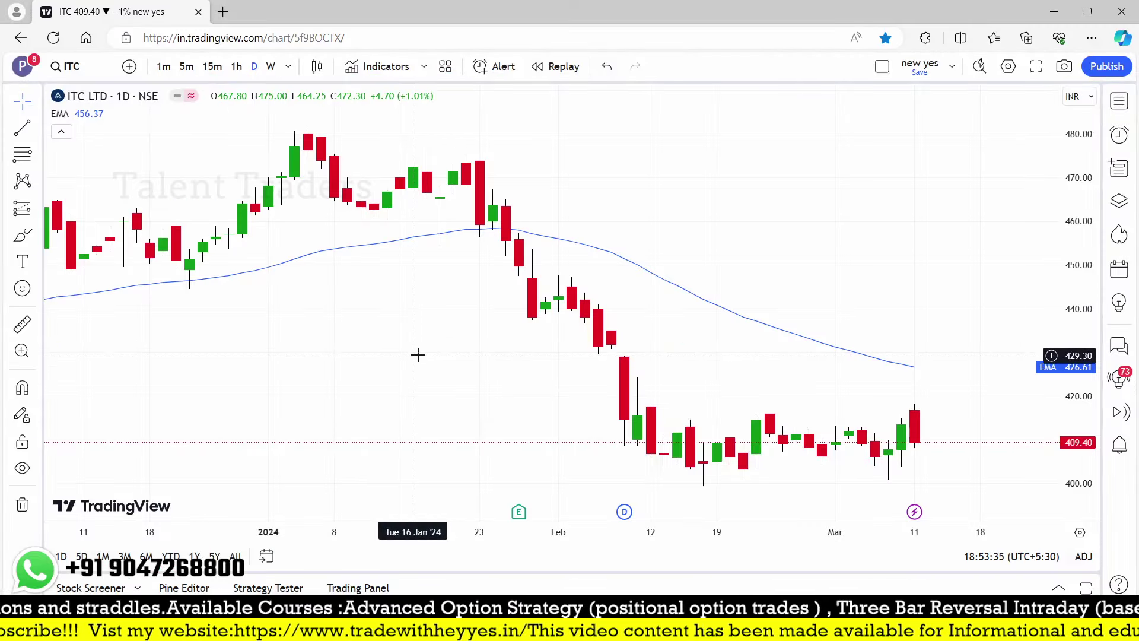
# Step: Switch to TradingView, search symbols for "HIND" and load the NSE HINDUNILVR chart to check the 19 January signal
pyautogui.write('HI')
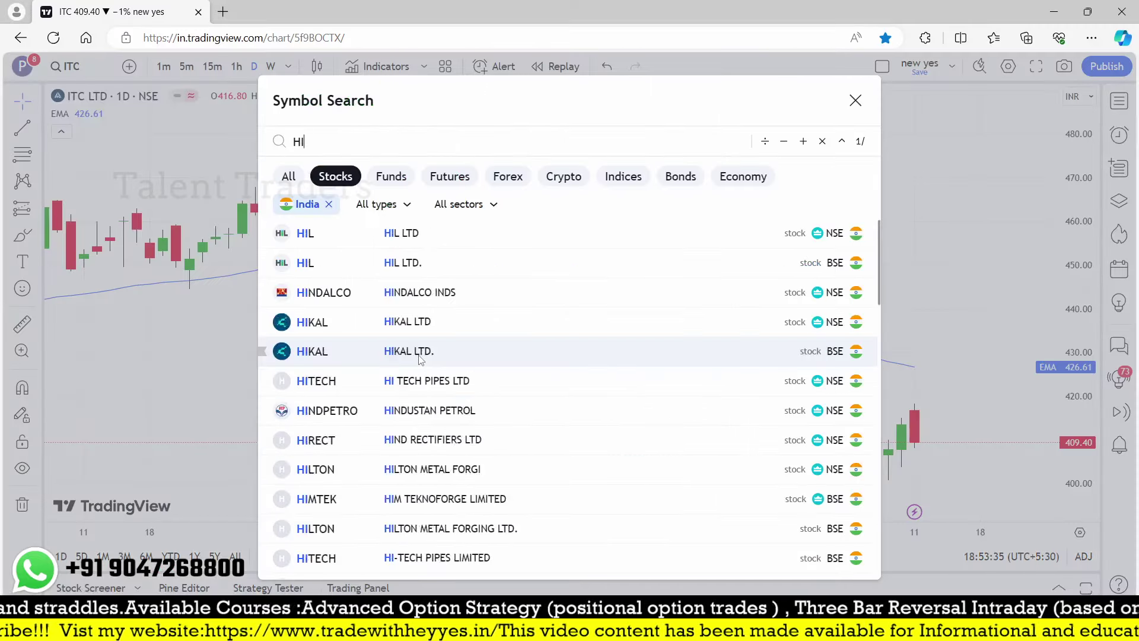
pyautogui.write('ND')
pyautogui.press('Down')
pyautogui.press('Down')
pyautogui.press('Down')
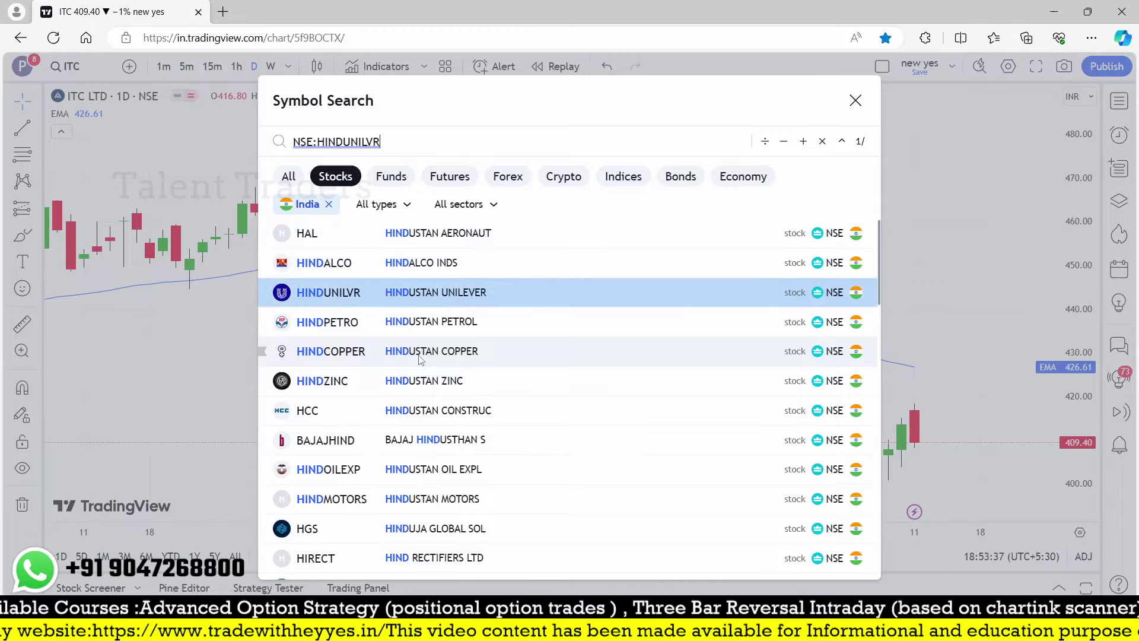
pyautogui.press('Return')
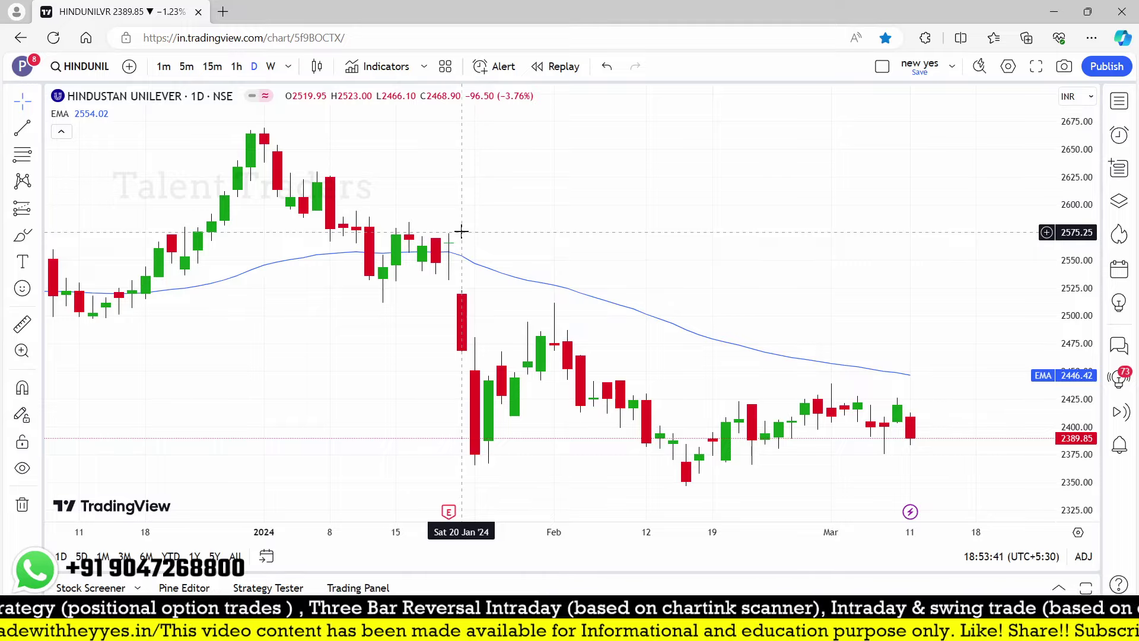
# Step: Switch back to Chartink and leave the HINDUNILVR signal details for all backtest results
pyautogui.hotkey('alt', 'Tab')
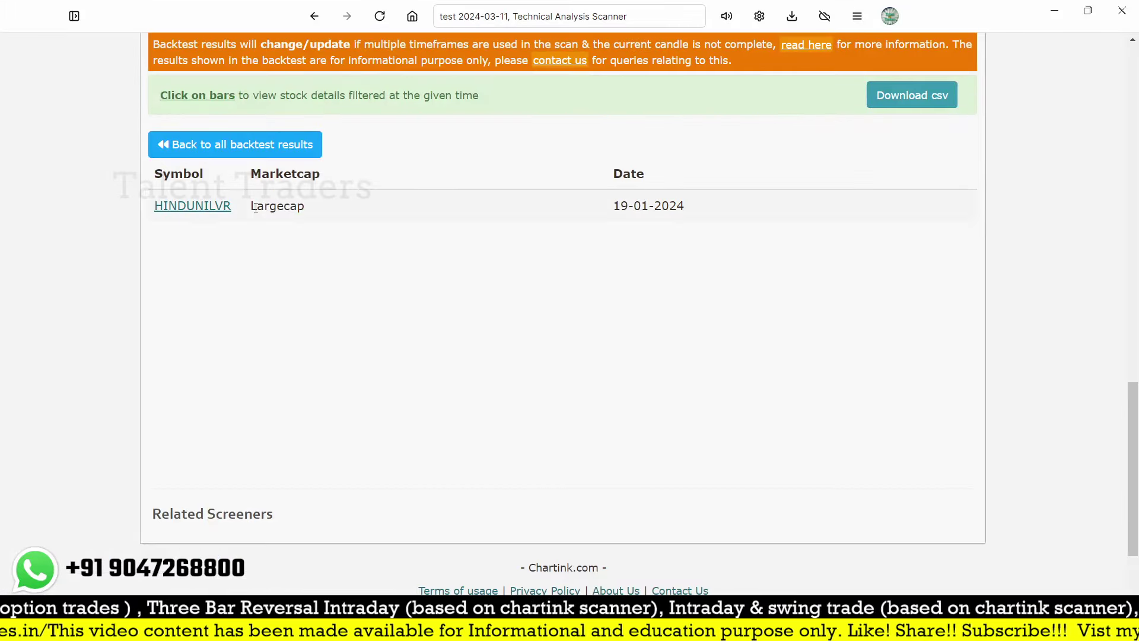
pyautogui.click(255, 144)
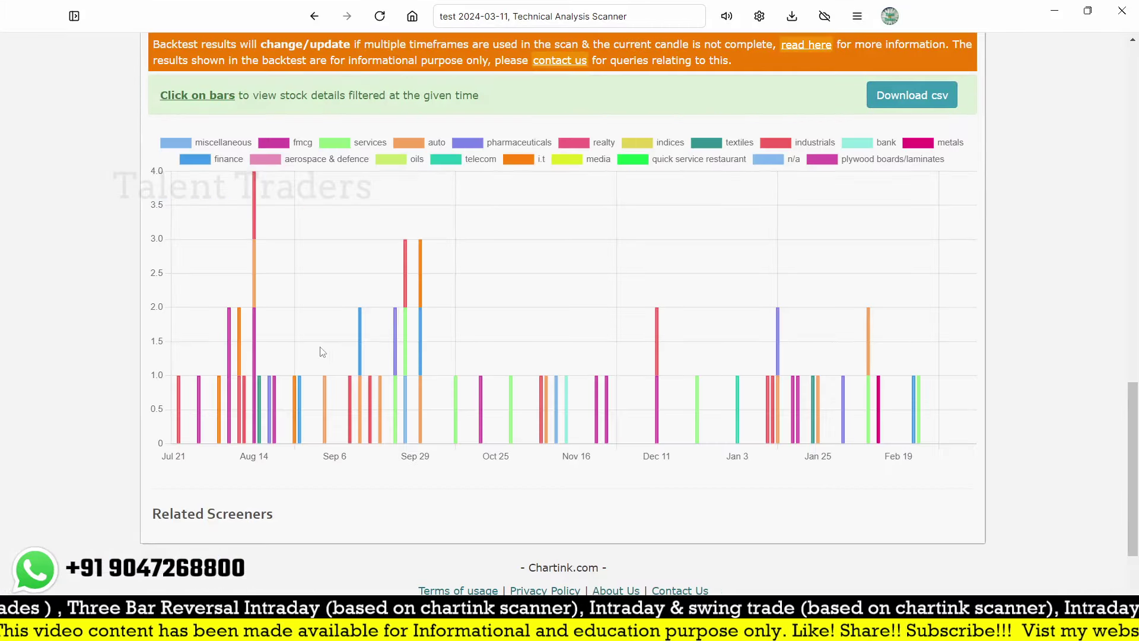
# Step: Open the textiles bar for 24 January 2024, switch to TradingView and load the NSE GRASIM chart by searching for "GRAS"
pyautogui.click(812, 415)
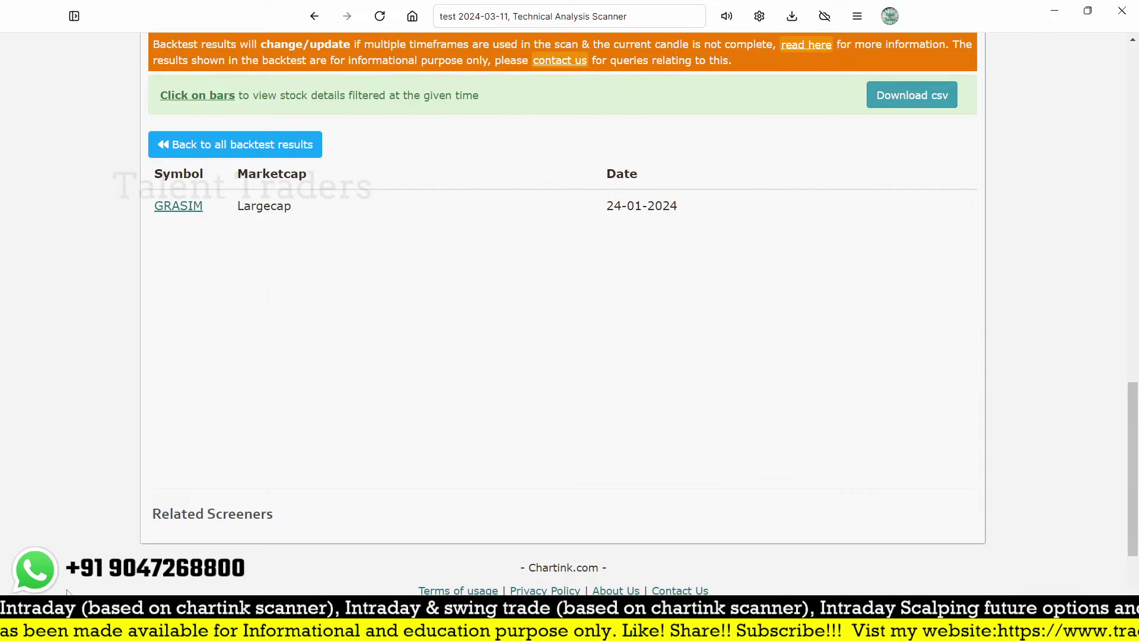
pyautogui.hotkey('alt', 'Tab')
pyautogui.write('GR')
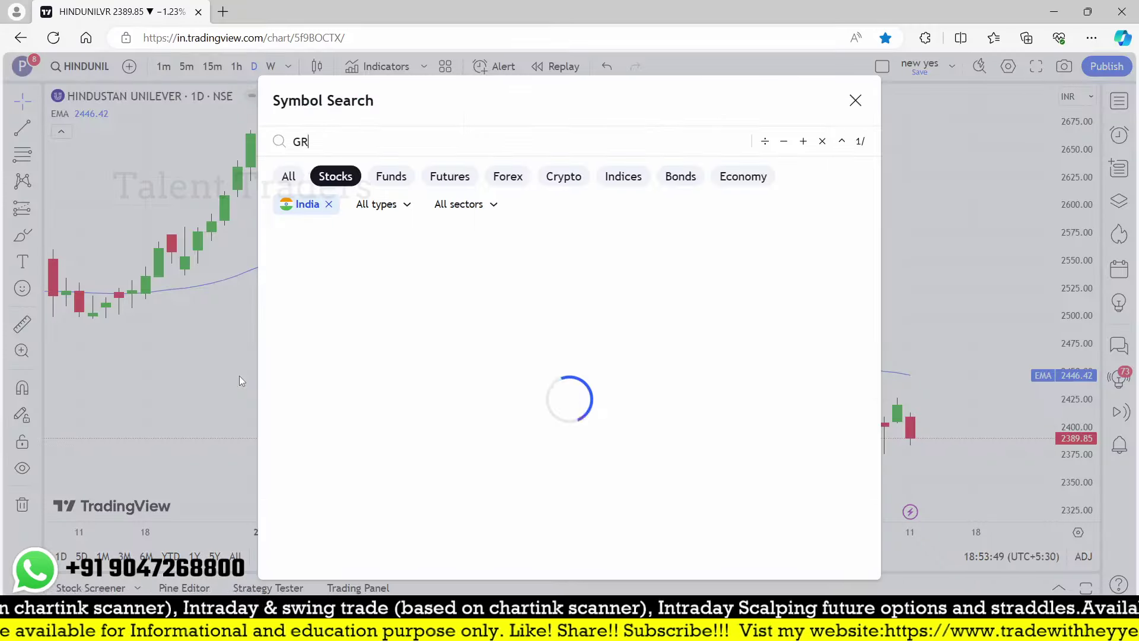
pyautogui.write('AS')
pyautogui.press('Return')
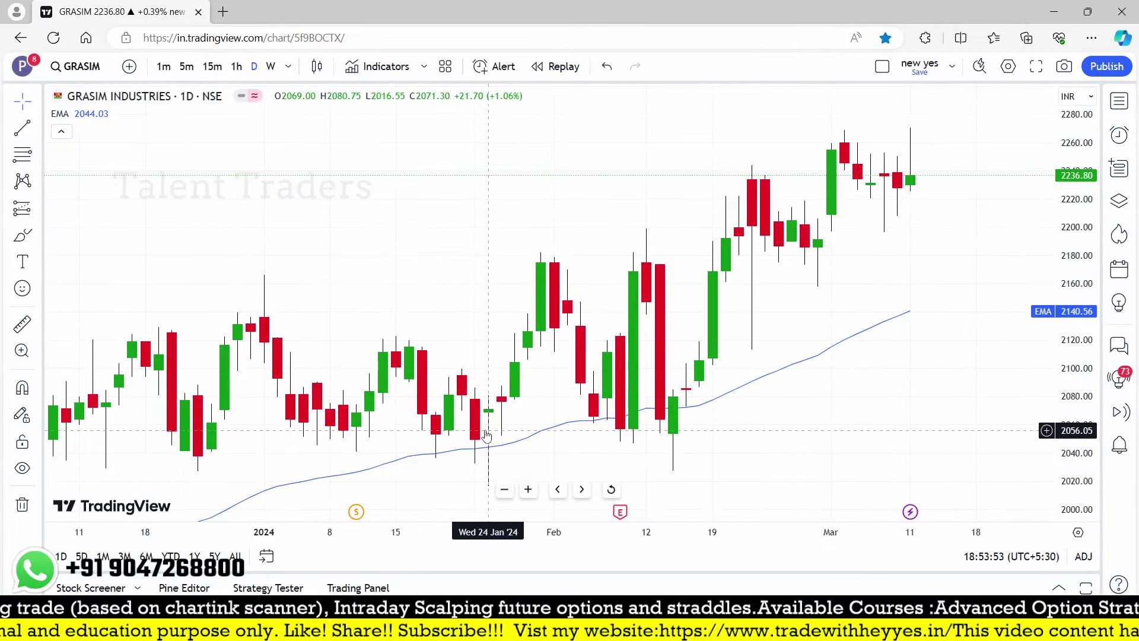
# Step: Measure the GRASIM price range from the 24 January 2024 candle's high to the 11 March high and clear the measurement
pyautogui.moveTo(902, 333); pyautogui.dragTo(730, 330)
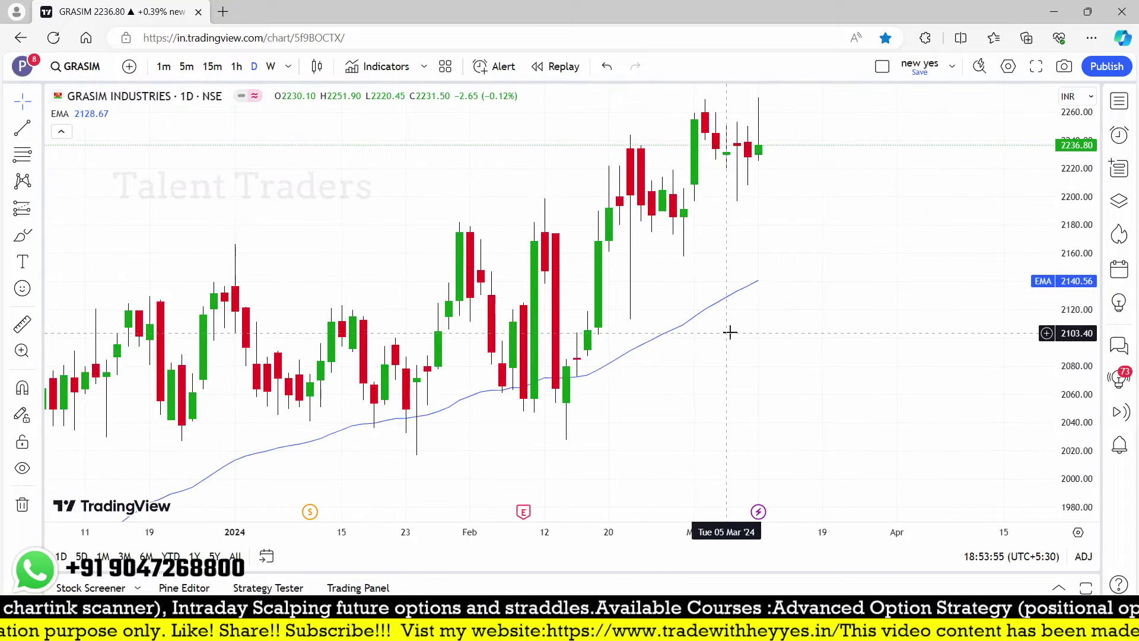
pyautogui.click(22, 323)
pyautogui.click(417, 365)
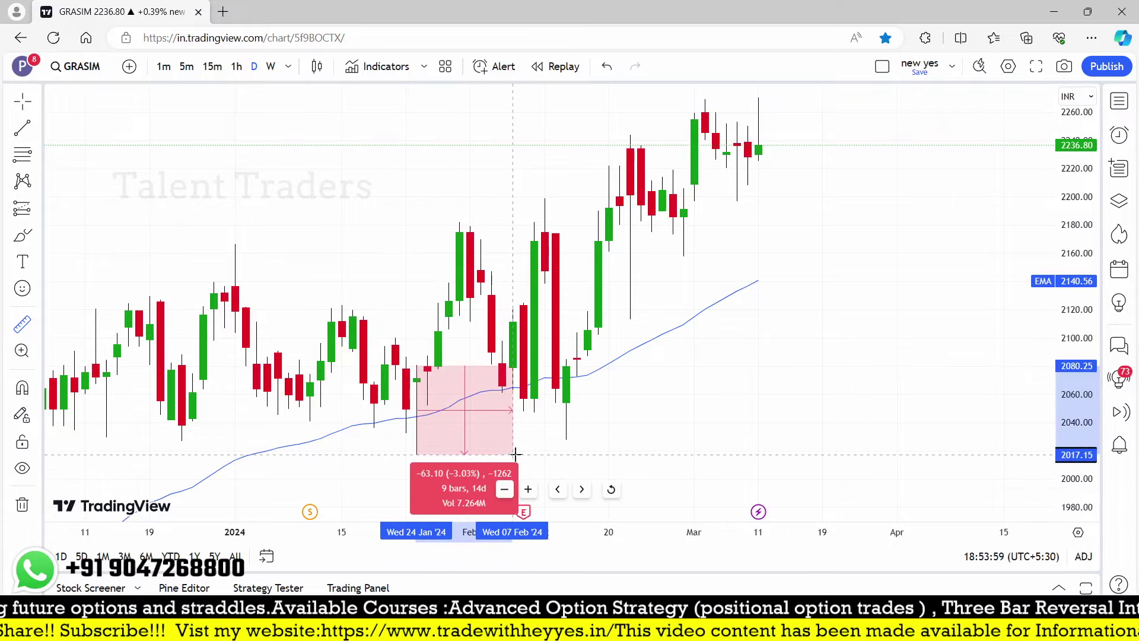
pyautogui.click(760, 96)
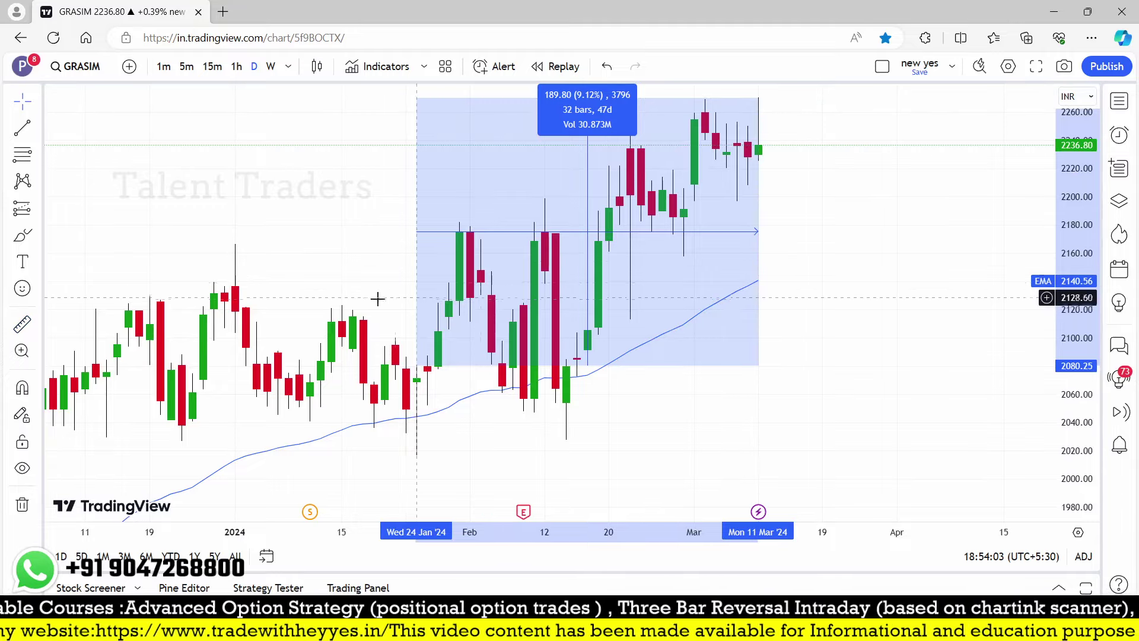
pyautogui.click(833, 327)
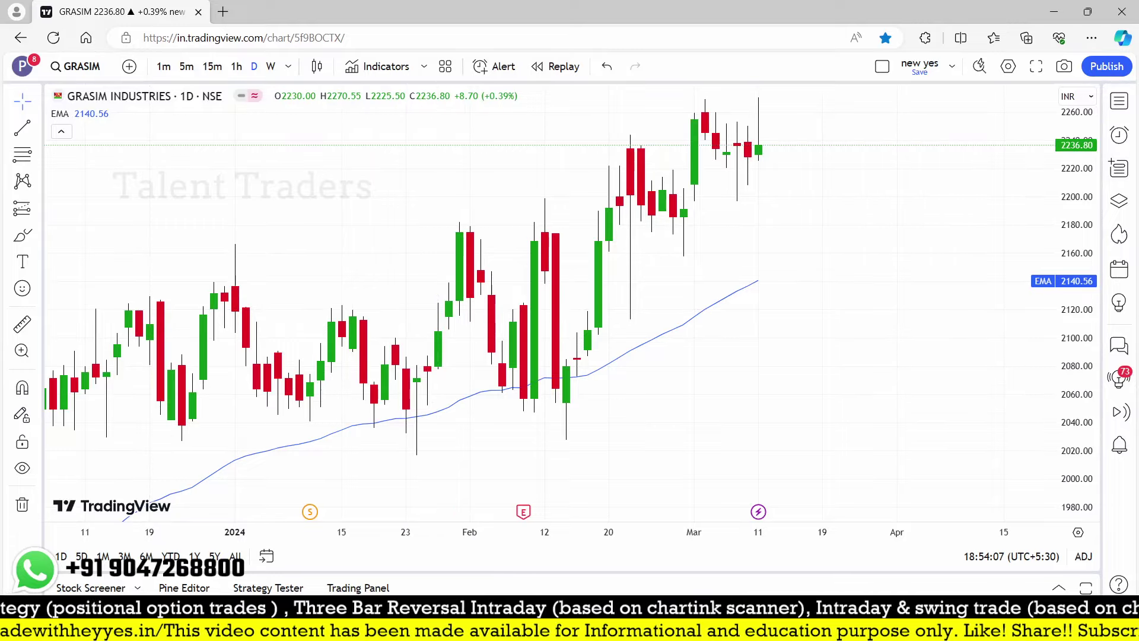
# Step: Switch to Chartink, recheck the 24 January 2024 bar from all backtest results and open the auto bar for 25 January
pyautogui.hotkey('alt', 'Tab')
pyautogui.click(219, 148)
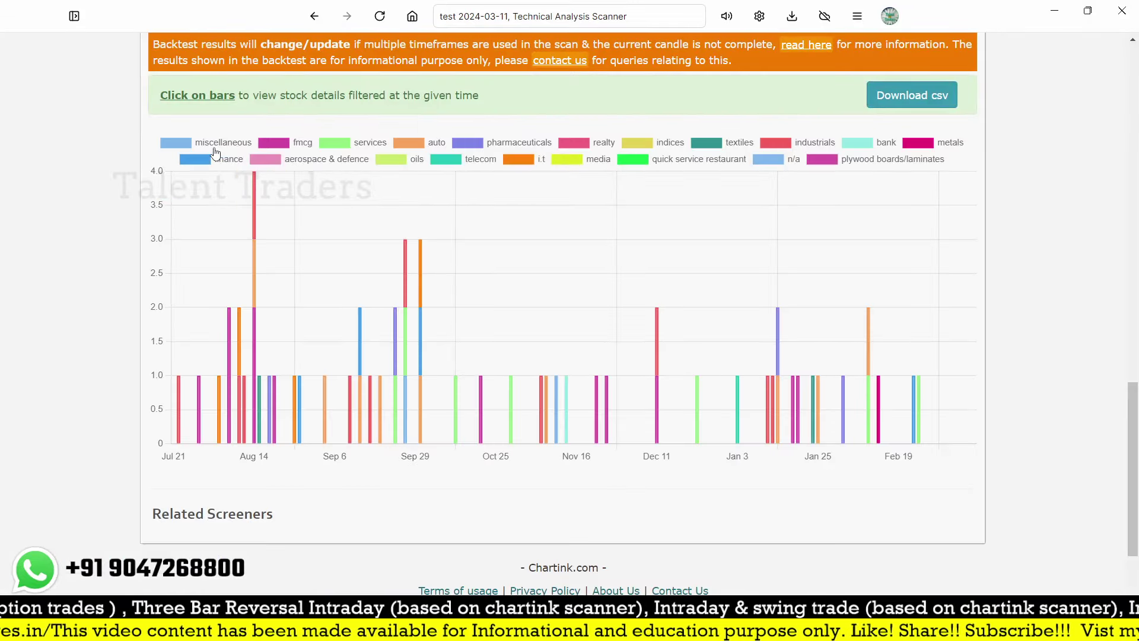
pyautogui.click(819, 421)
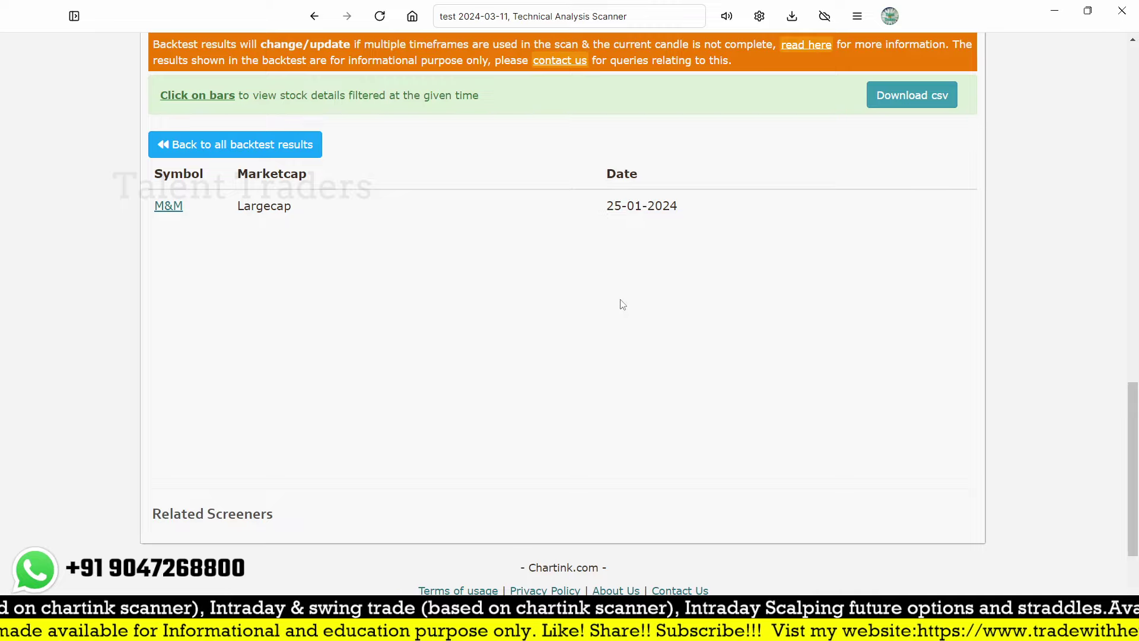
pyautogui.click(247, 144)
pyautogui.click(813, 421)
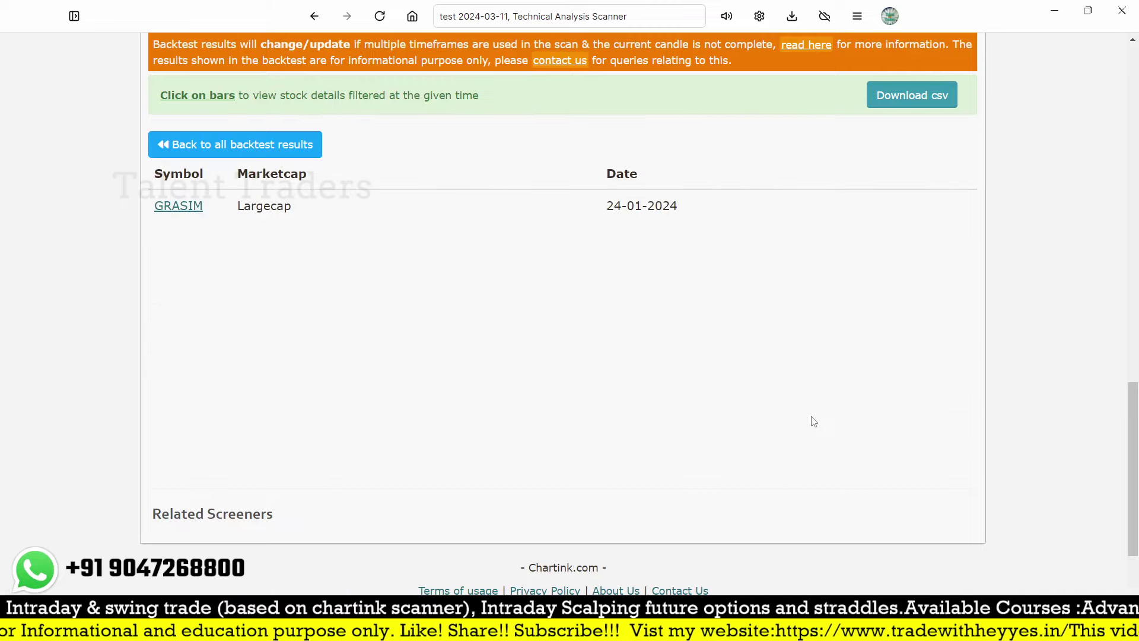
pyautogui.click(272, 147)
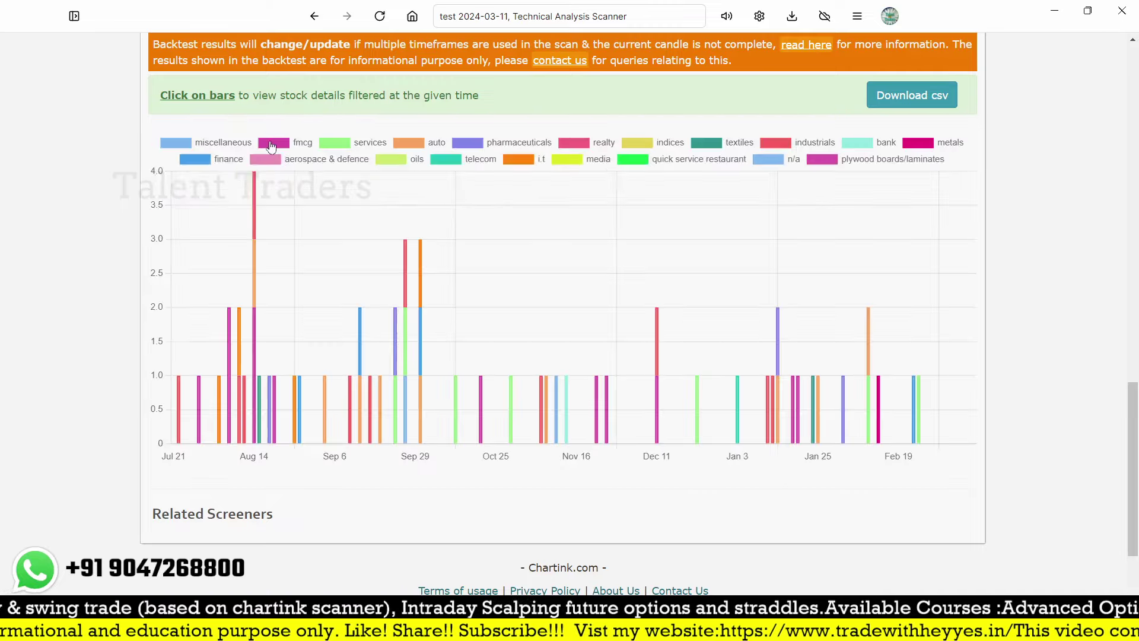
pyautogui.click(819, 408)
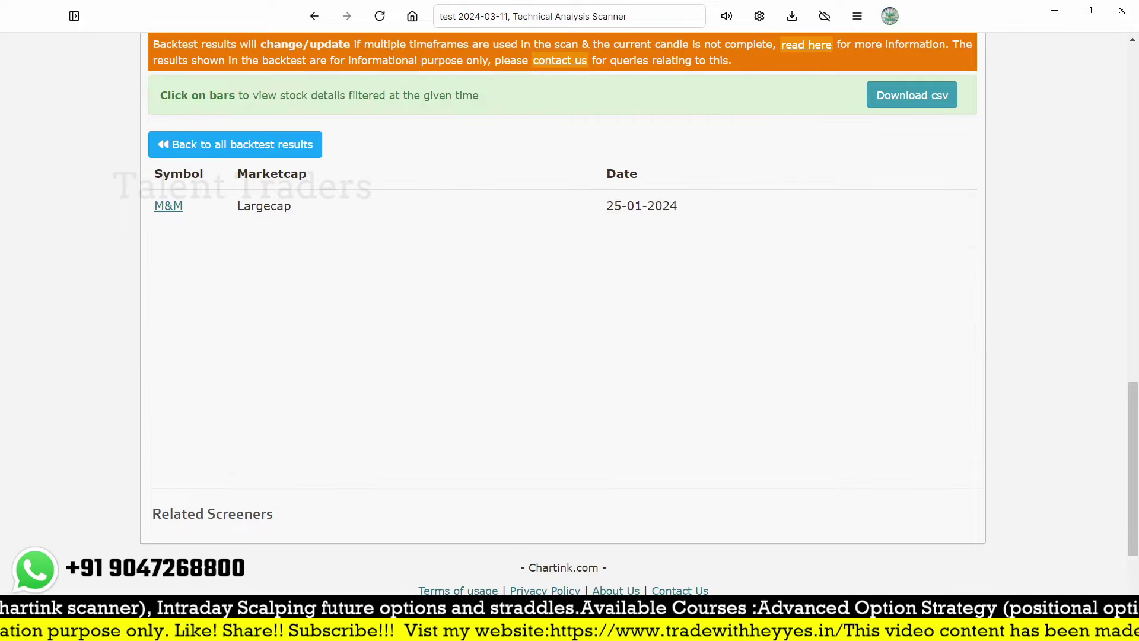
# Step: Switch to TradingView and load the NSE Mahindra & Mahindra (M_M) chart through the symbol search
pyautogui.hotkey('alt', 'Tab')
pyautogui.write('M')
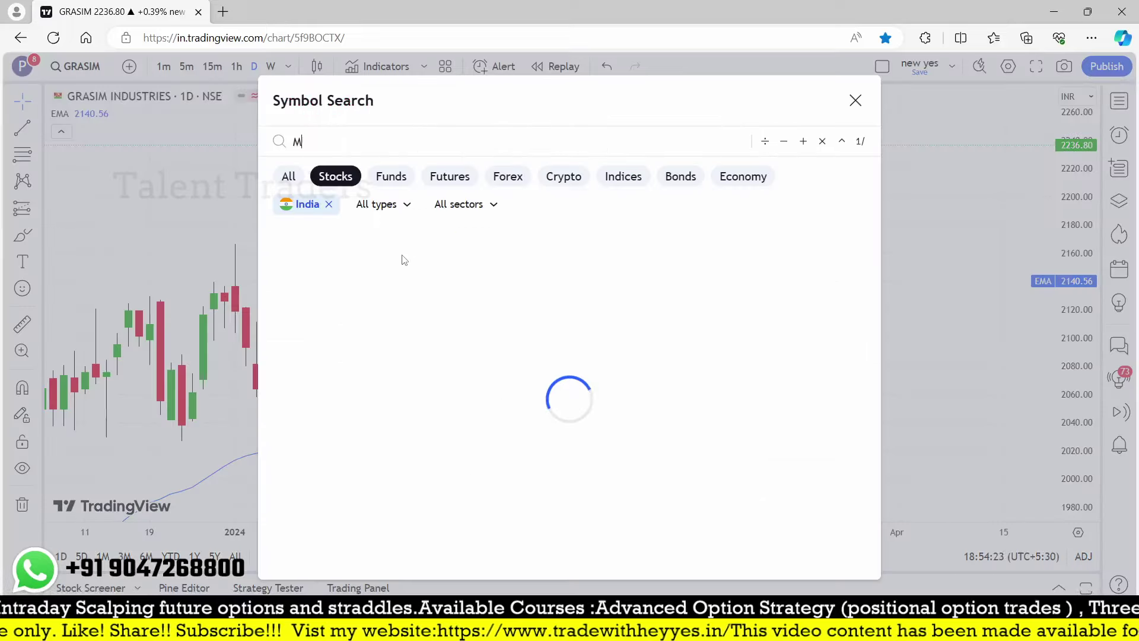
pyautogui.click(404, 233)
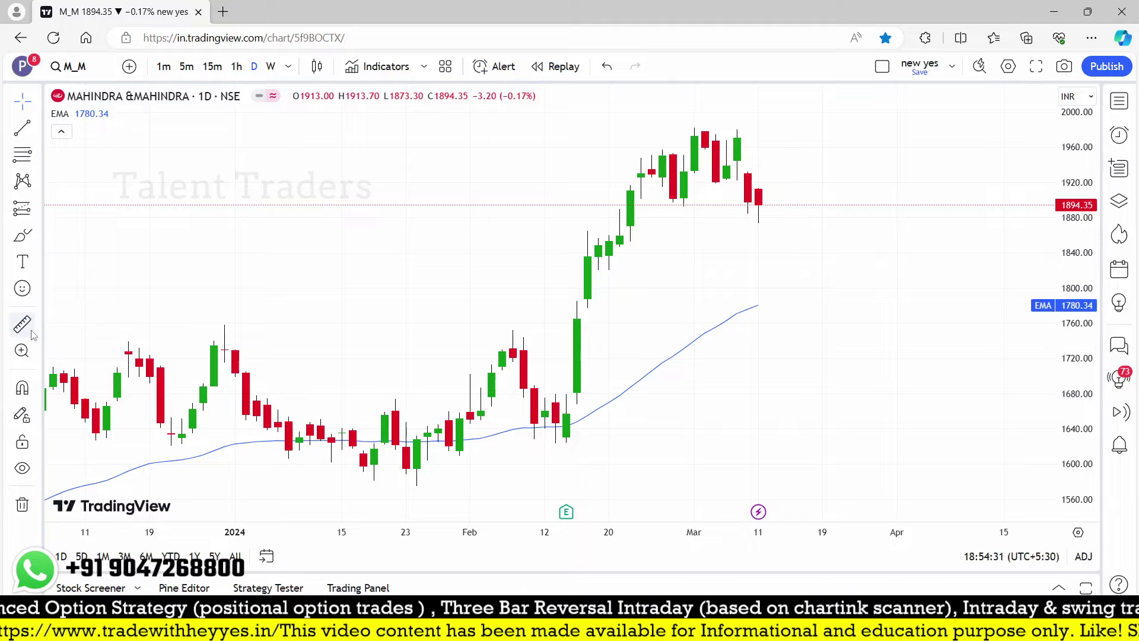
# Step: Measure the M_M price range from the 25 January 2024 candle to the early March high and clear the measurement
pyautogui.click(23, 324)
pyautogui.click(428, 428)
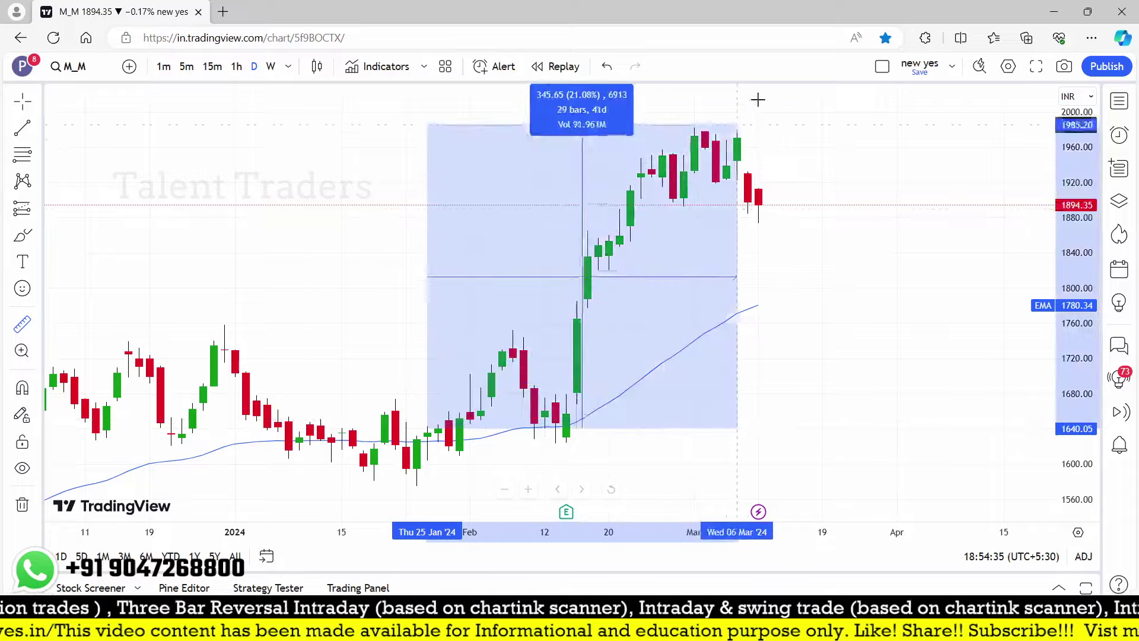
pyautogui.click(741, 125)
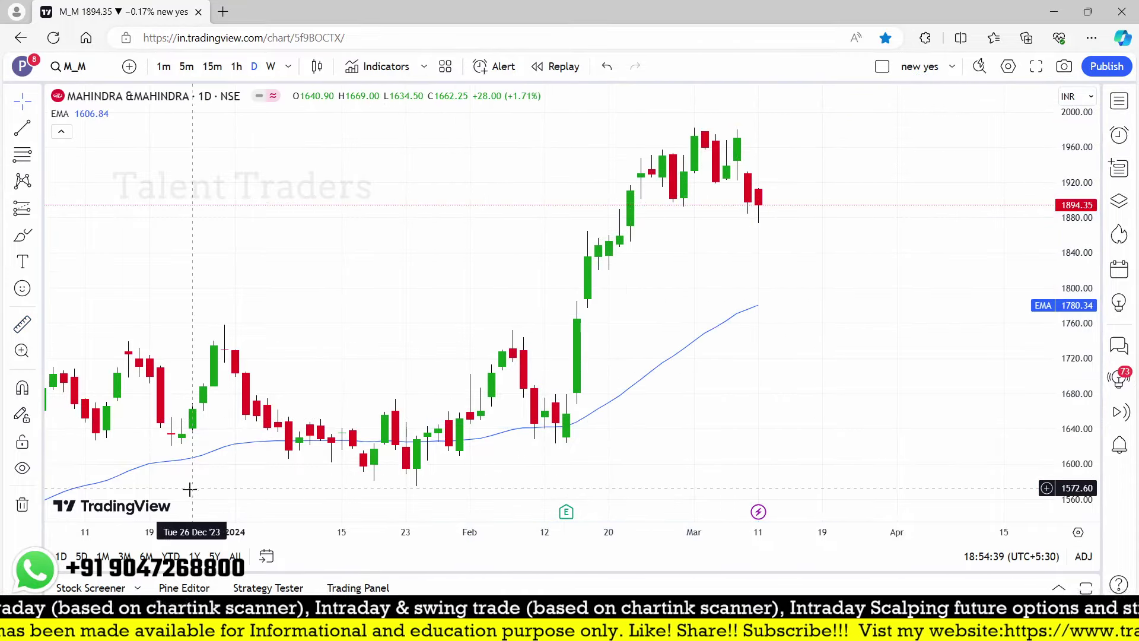
# Step: Switch to Chartink, return to all backtest results and open the pharmaceuticals bar for 2 February 2024
pyautogui.hotkey('alt', 'Tab')
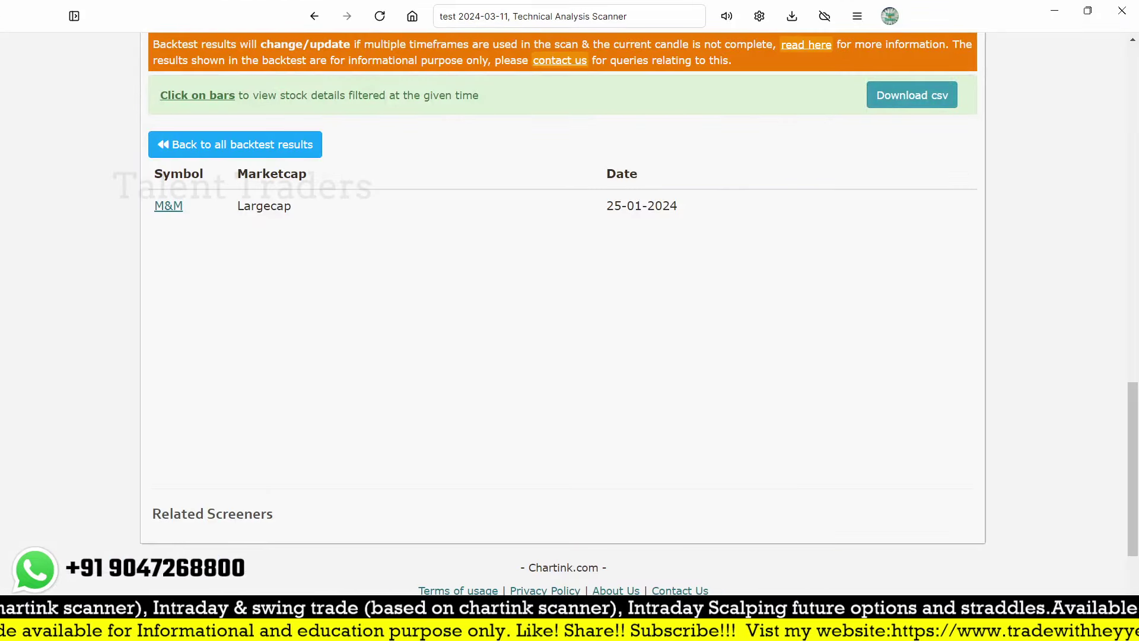
pyautogui.click(166, 145)
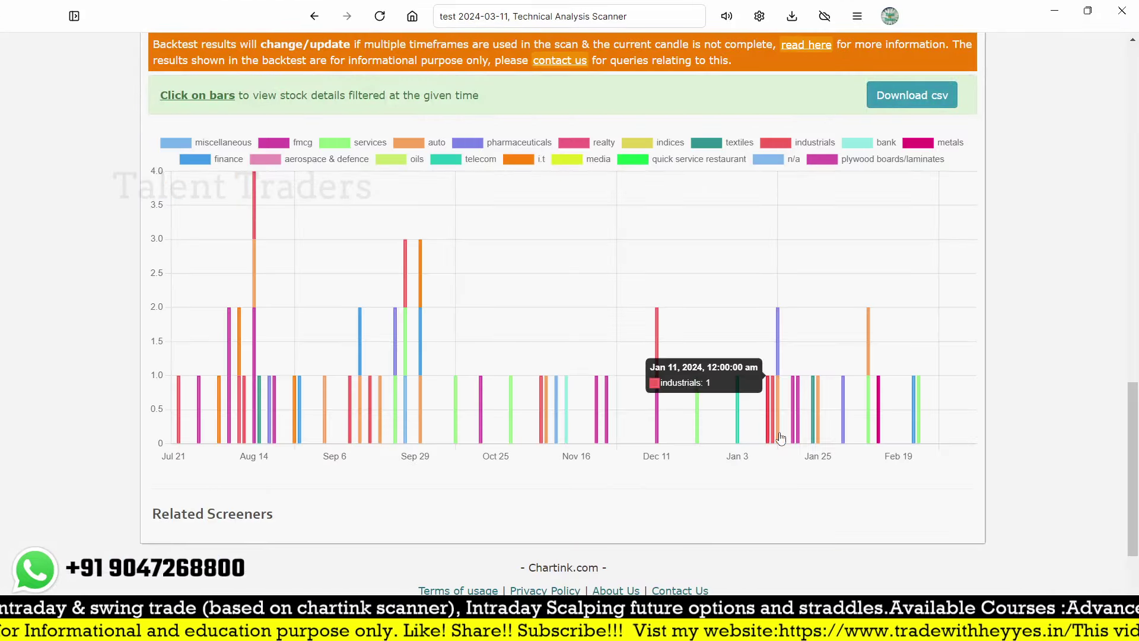
pyautogui.click(843, 411)
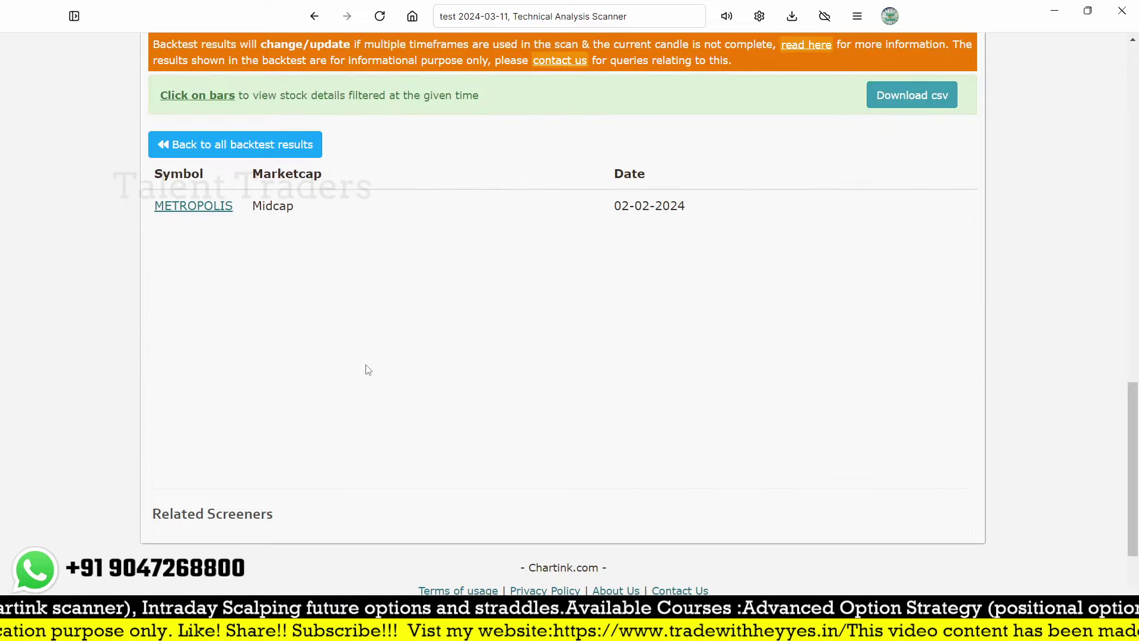
# Step: Switch to TradingView, search symbols for "METRO" and load the NSE METROPOLIS chart
pyautogui.hotkey('alt', 'Tab')
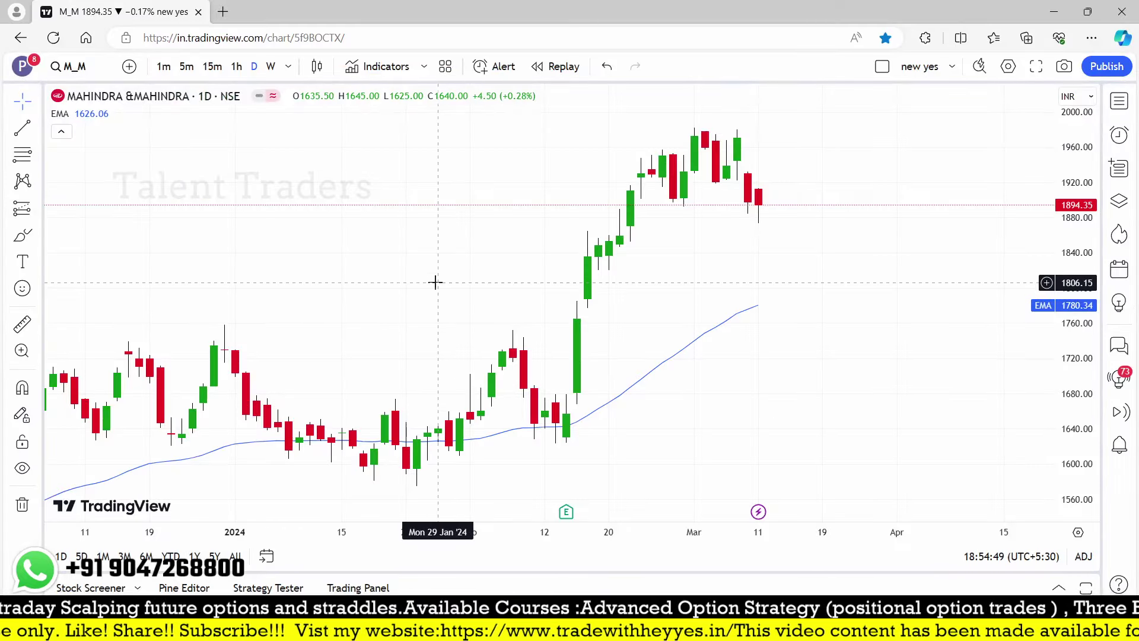
pyautogui.write('METRO')
pyautogui.press('Down')
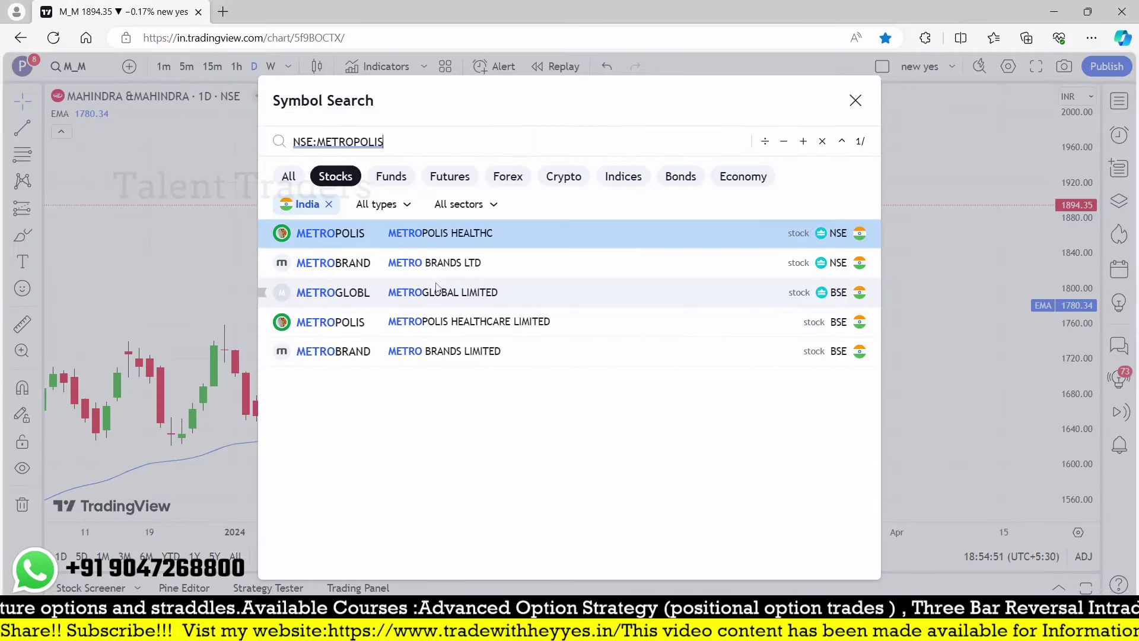
pyautogui.press('Return')
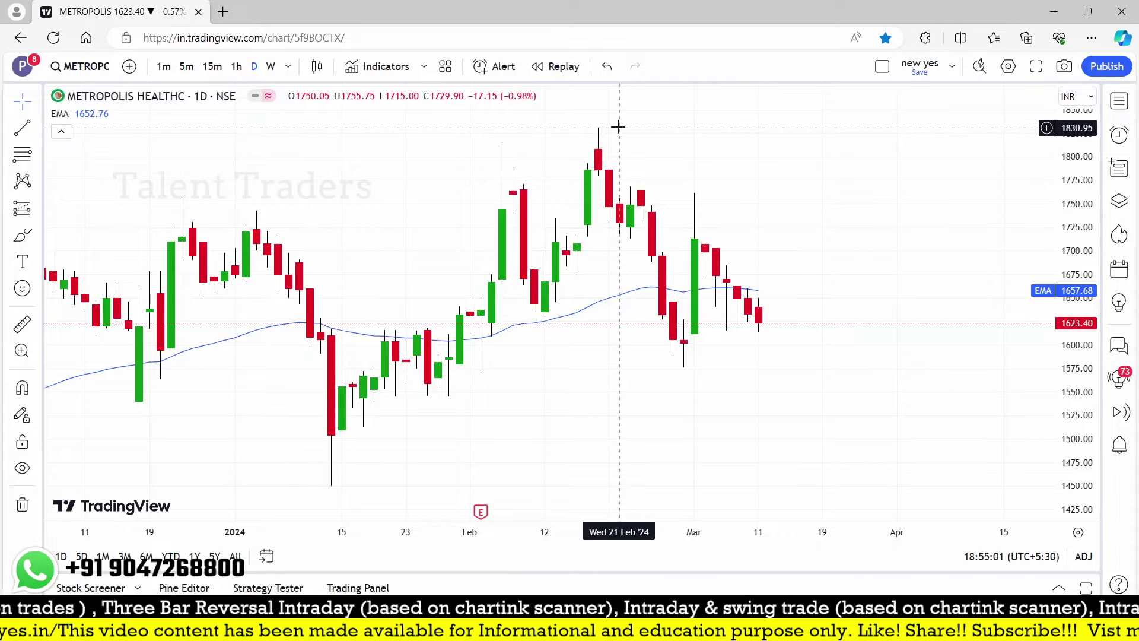
# Step: Measure the METROPOLIS price range from the 2 February 2024 candle's high up to the February peak and clear the measurement
pyautogui.click(22, 323)
pyautogui.click(480, 300)
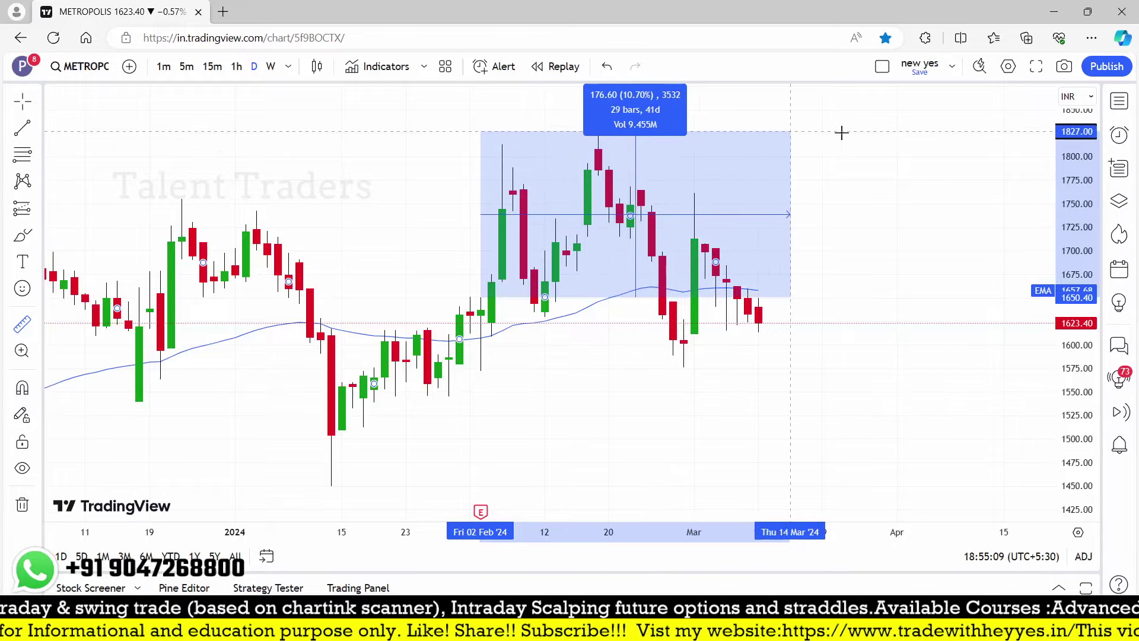
pyautogui.click(942, 129)
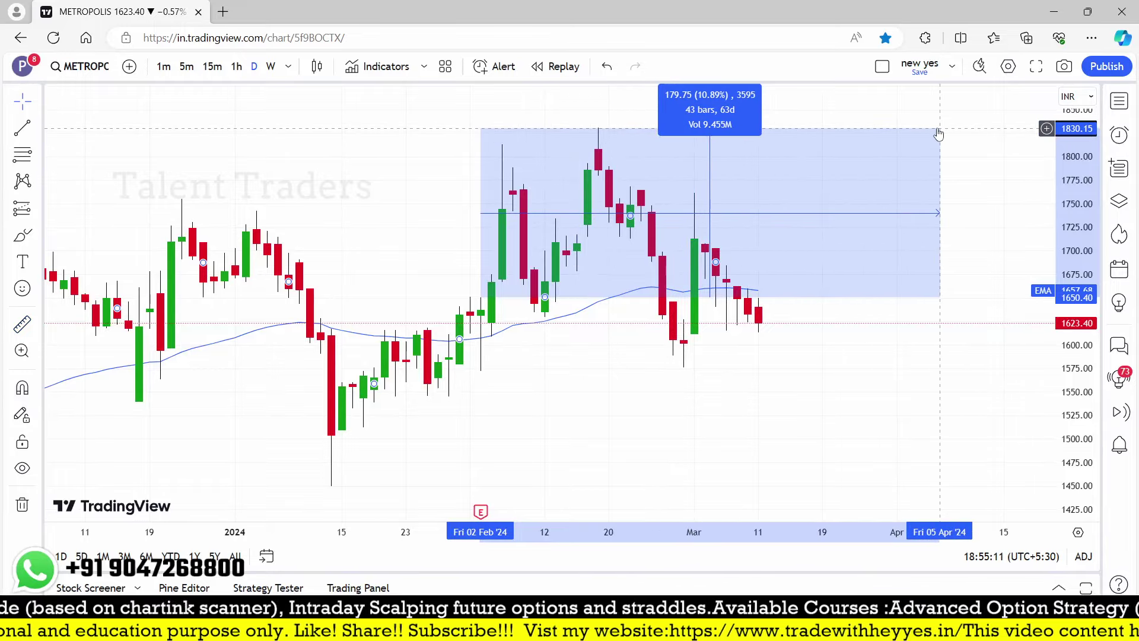
pyautogui.click(691, 372)
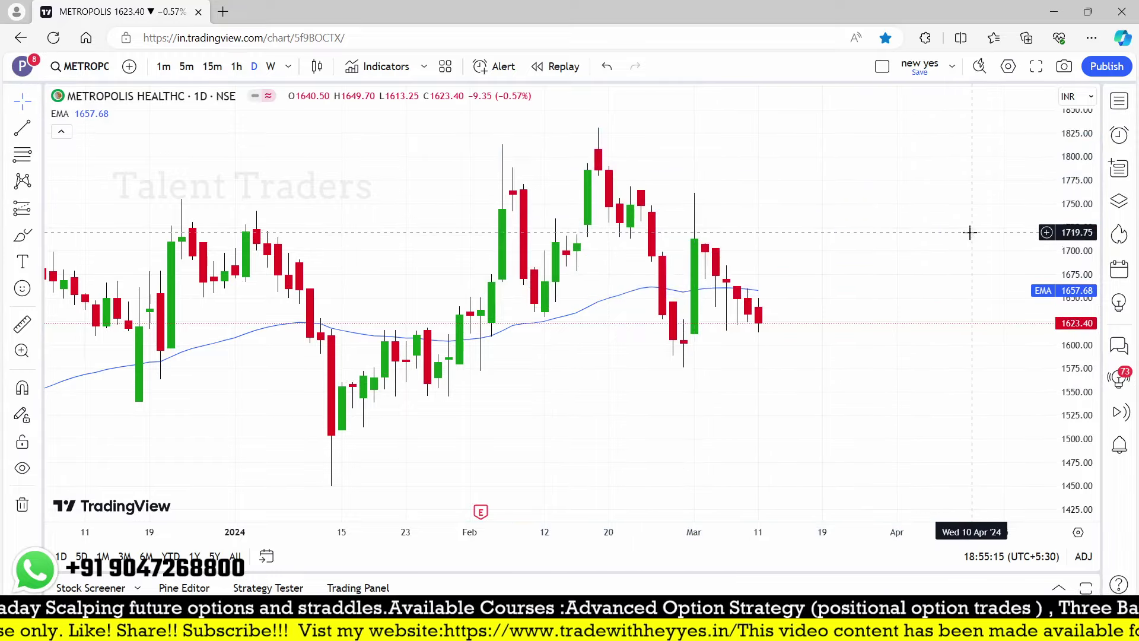
# Step: Switch to Chartink, return to all backtest results and open the stacked services and auto bar for 9 February 2024
pyautogui.hotkey('alt', 'Tab')
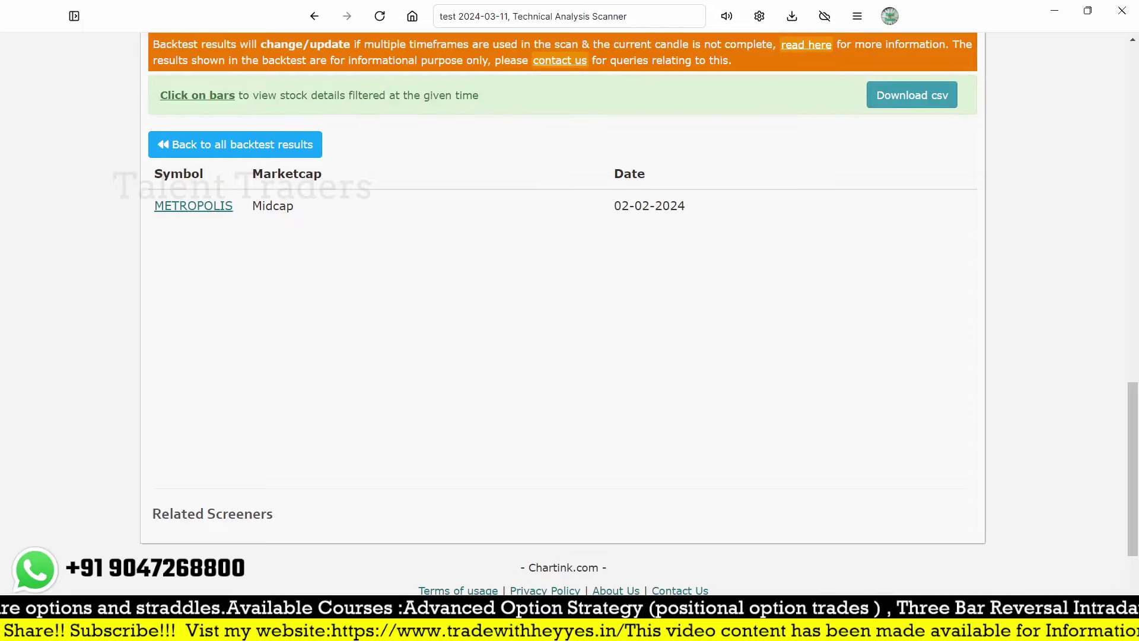
pyautogui.click(249, 147)
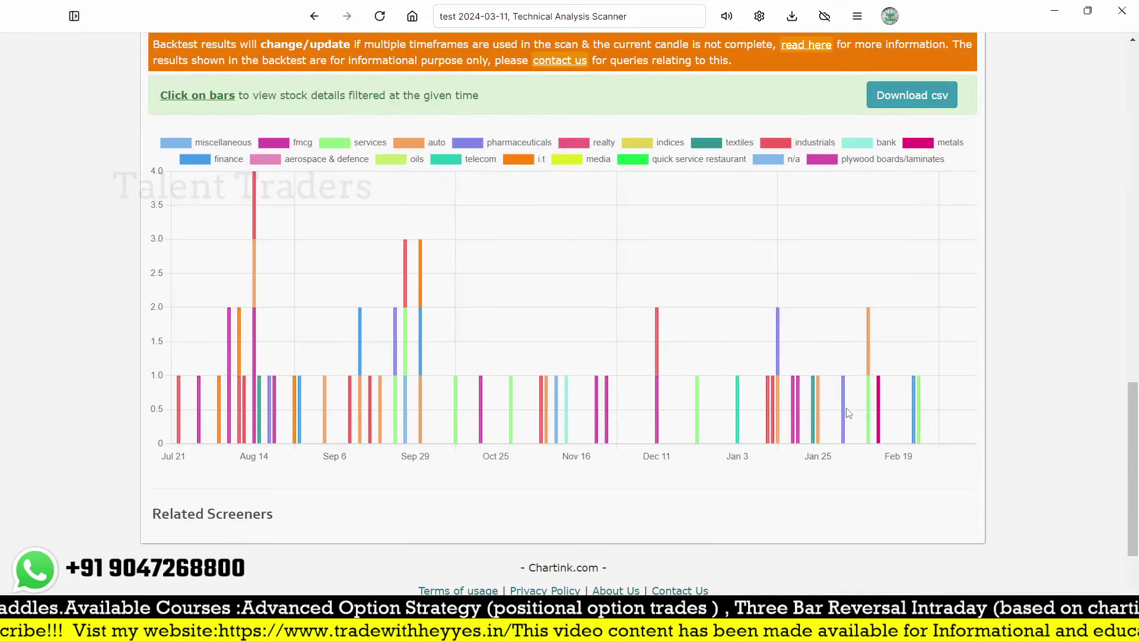
pyautogui.click(869, 406)
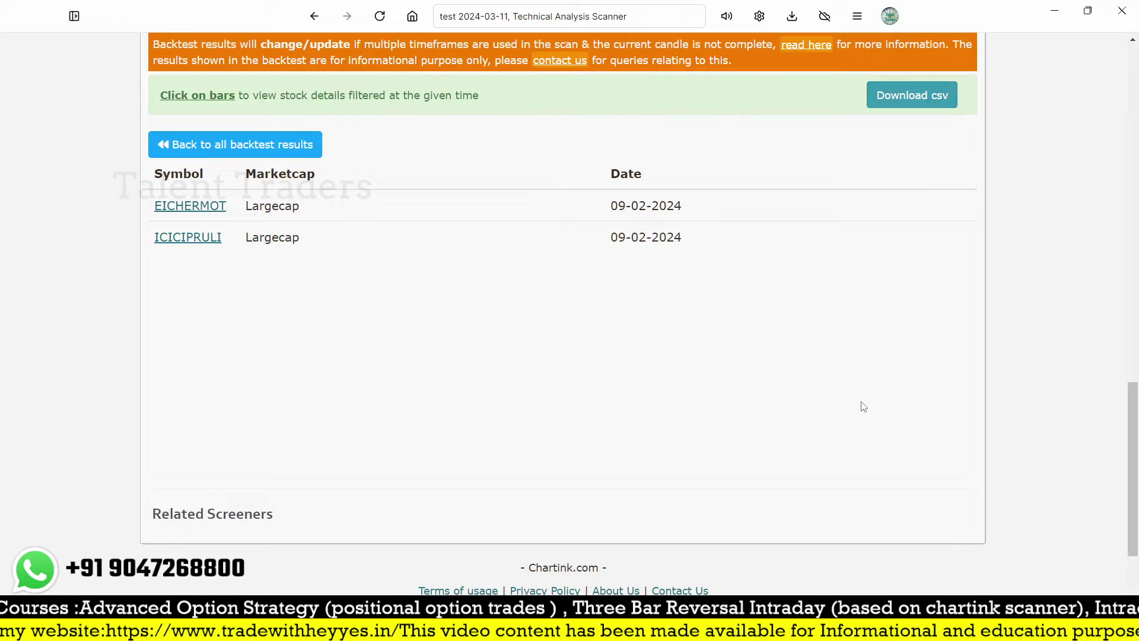
# Step: Switch to TradingView, search symbols for "ICICI" and load the NSE ICICIPRULI chart to check the 9 February signal
pyautogui.click(136, 498)
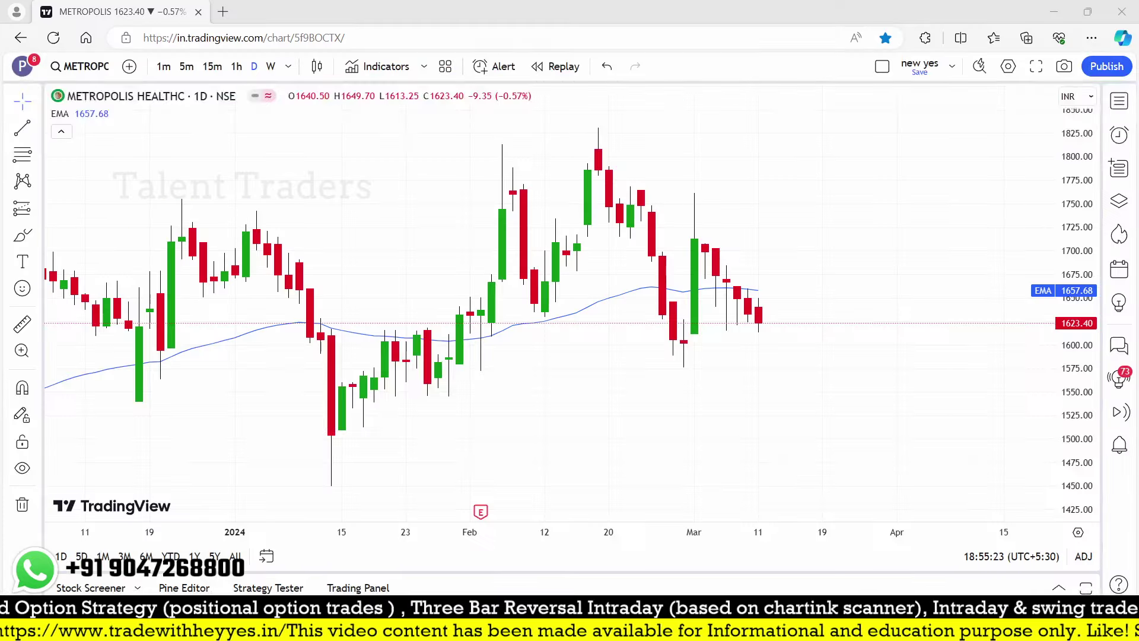
pyautogui.write('ICICI')
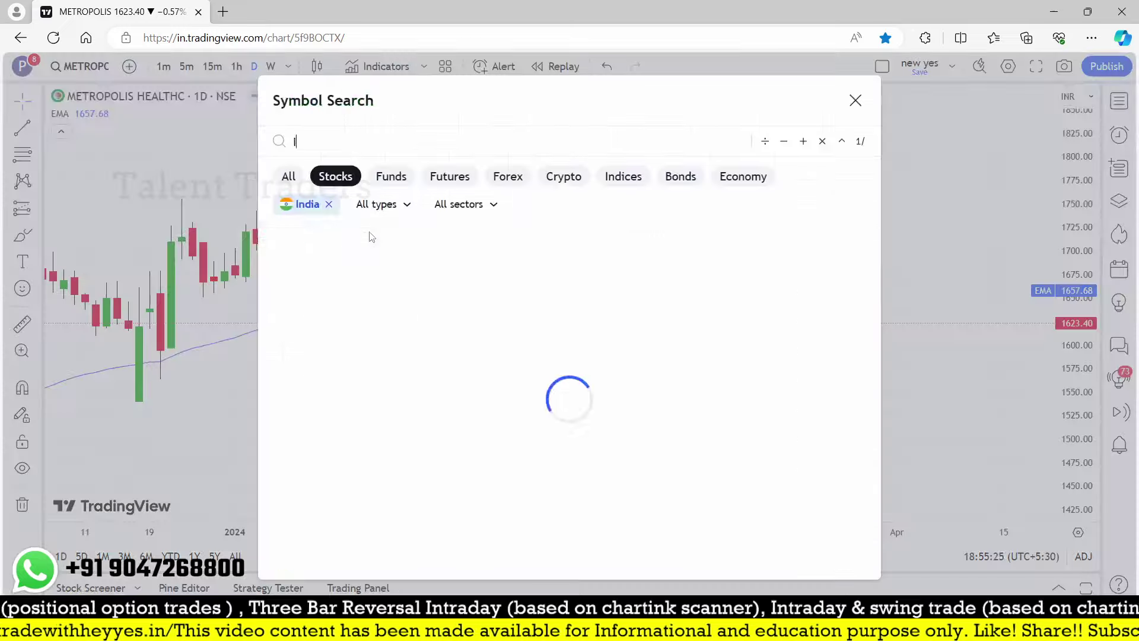
pyautogui.press('Down')
pyautogui.press('Down')
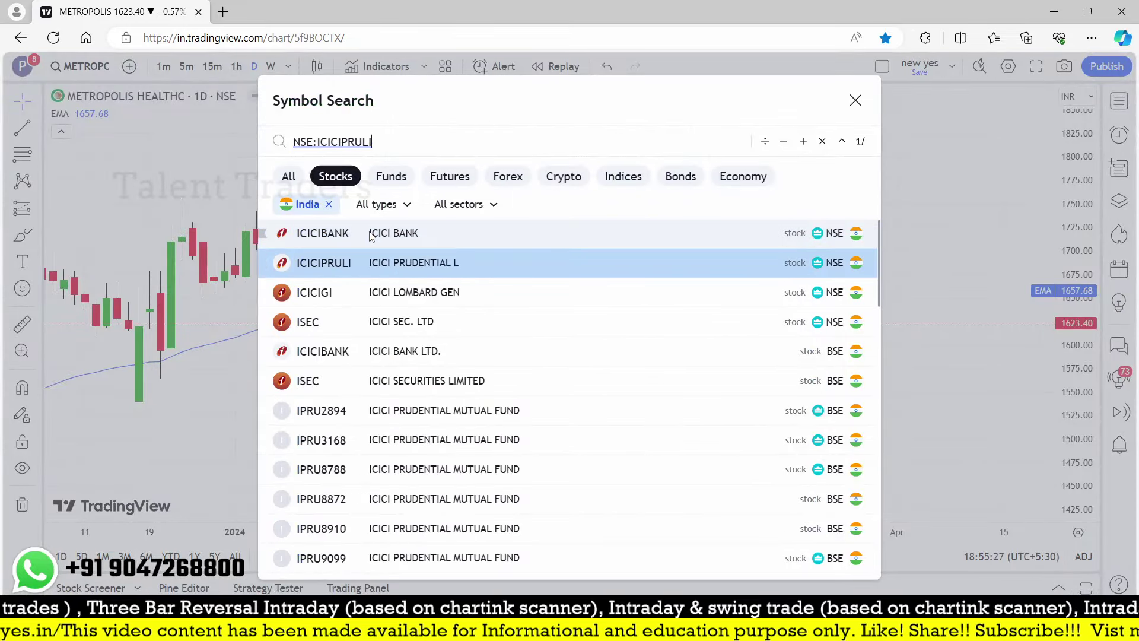
pyautogui.press('Return')
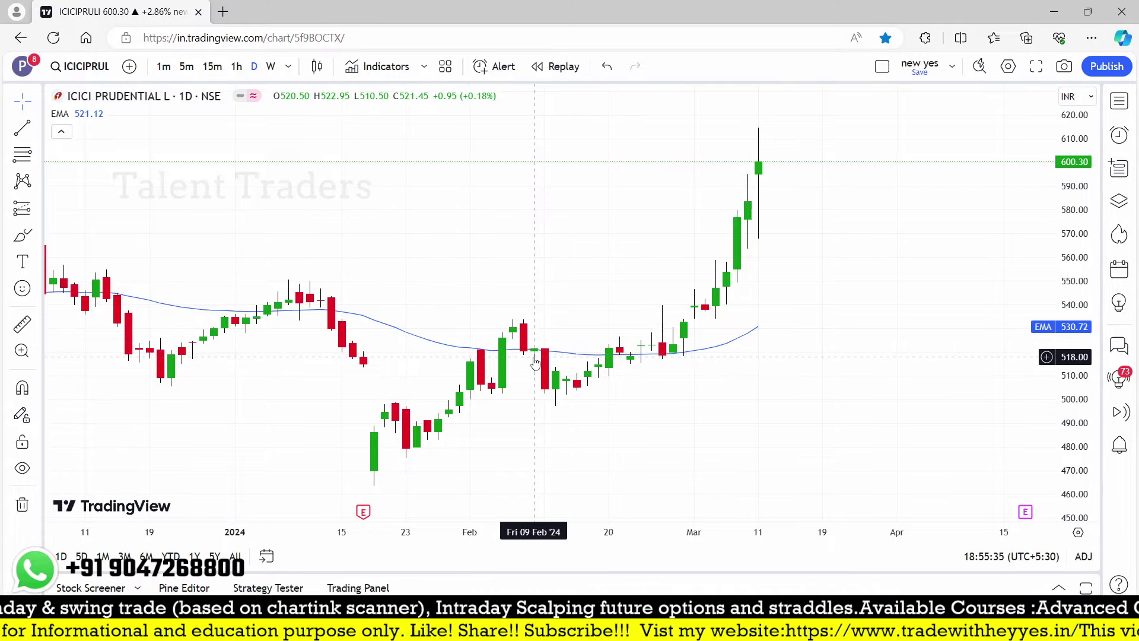
# Step: Recheck the 9 February signals in Chartink, switch back to TradingView and load the NSE EICHERMOT chart by searching for "EIC"
pyautogui.hotkey('alt', 'Tab')
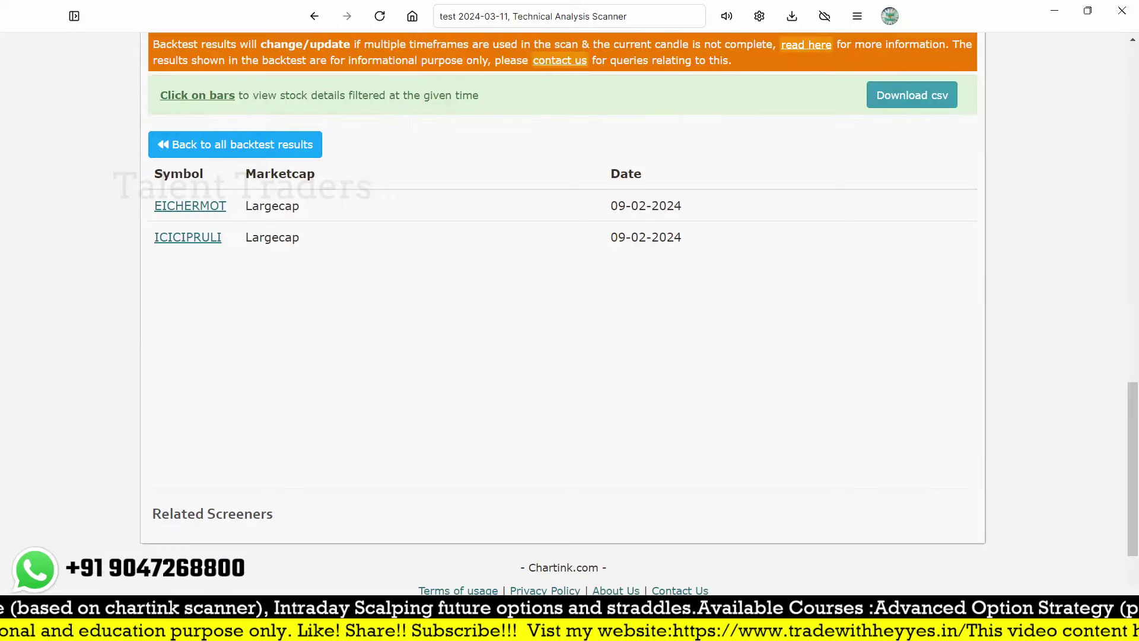
pyautogui.hotkey('alt', 'Tab')
pyautogui.write('EIC')
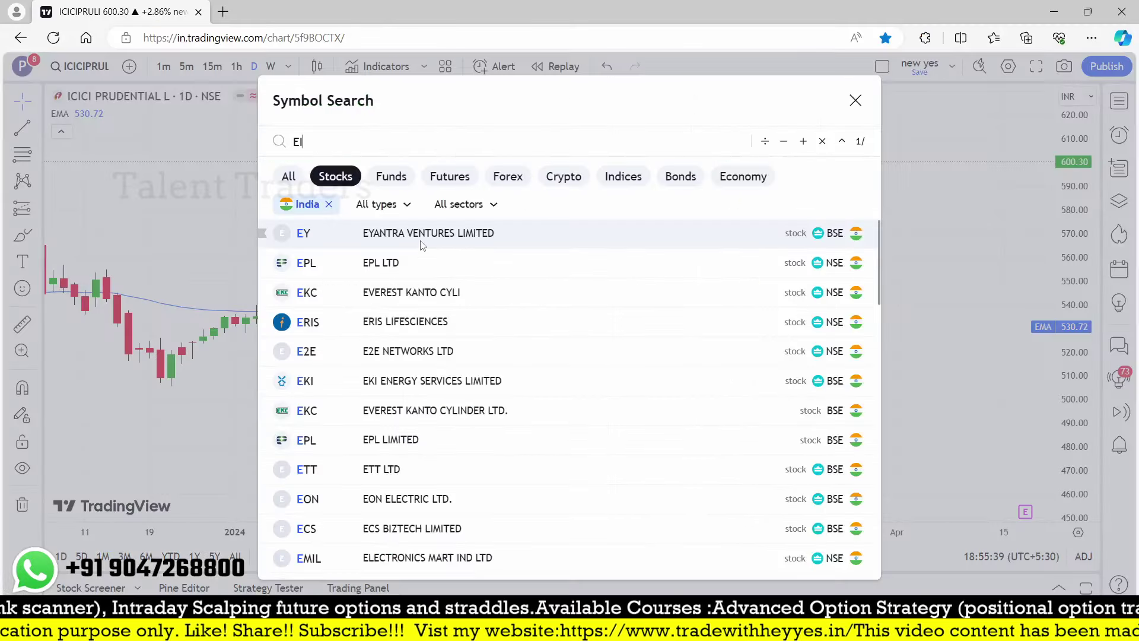
pyautogui.click(421, 244)
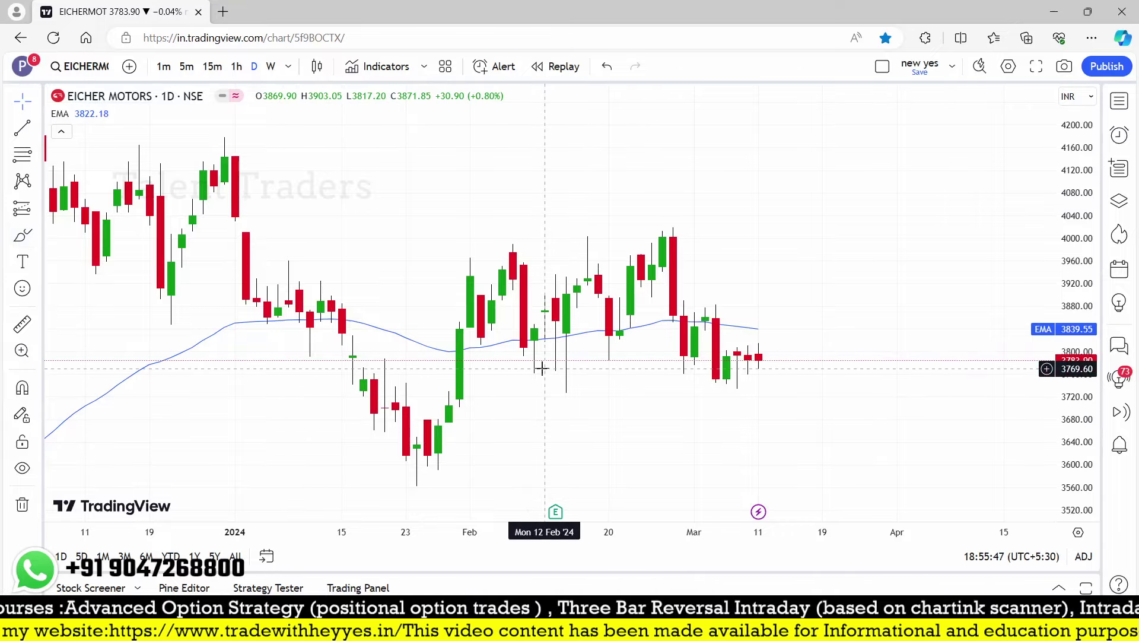
# Step: Measure the EICHERMOT price range from the 9 February 2024 candle's high down to its low
pyautogui.click(22, 324)
pyautogui.click(534, 321)
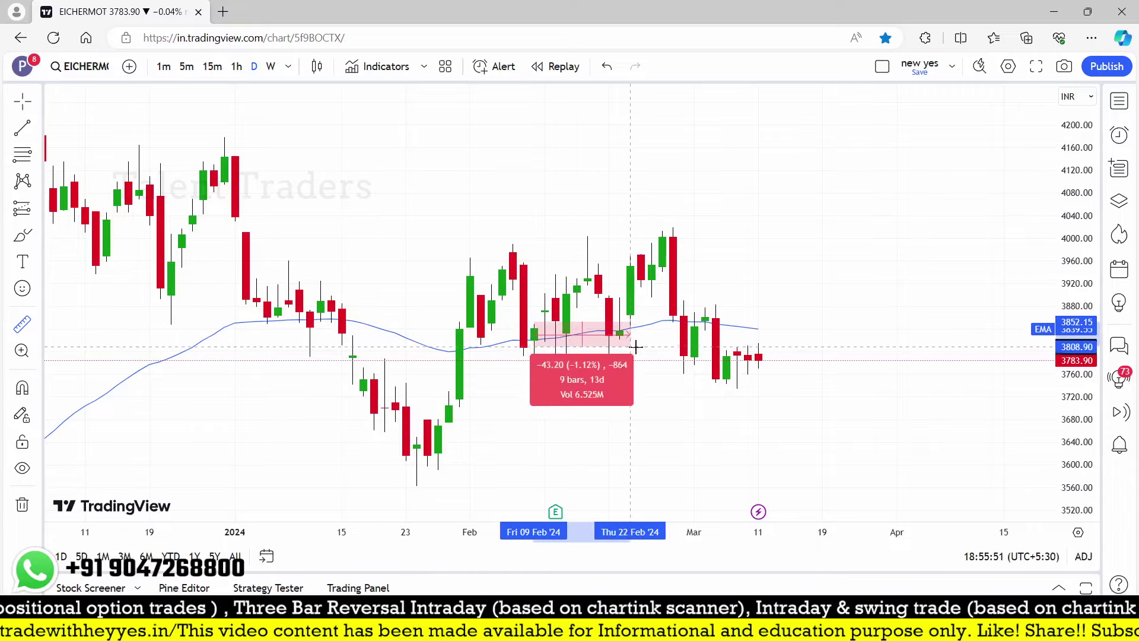
pyautogui.click(636, 371)
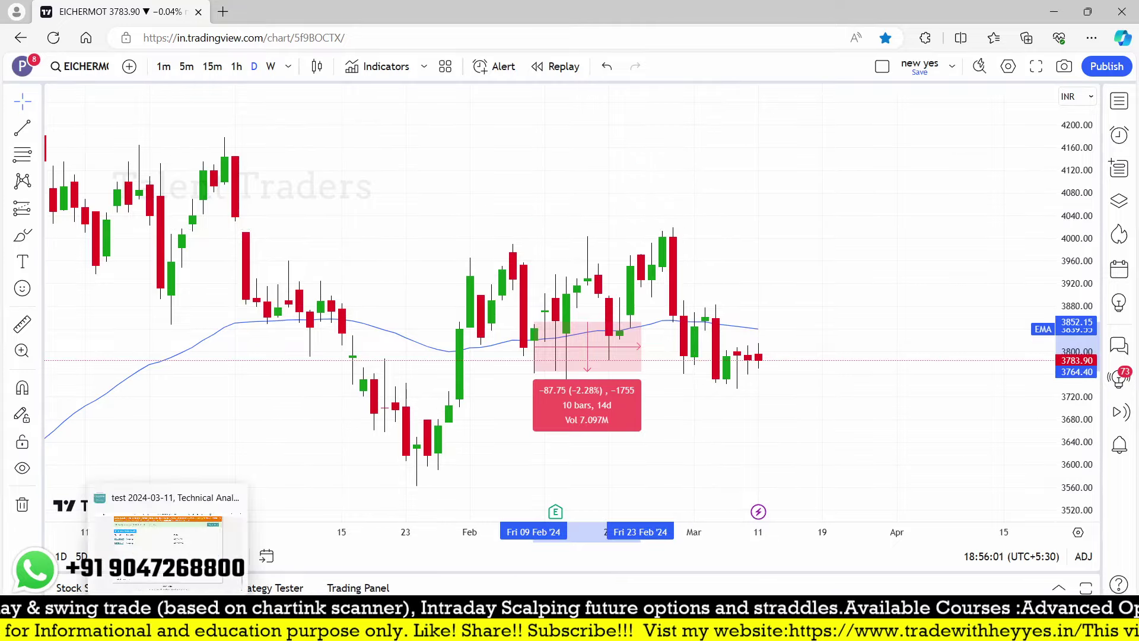
# Step: Switch to Chartink, return to all backtest results and open the metals bar for 13 February 2024
pyautogui.click(166, 498)
pyautogui.click(222, 150)
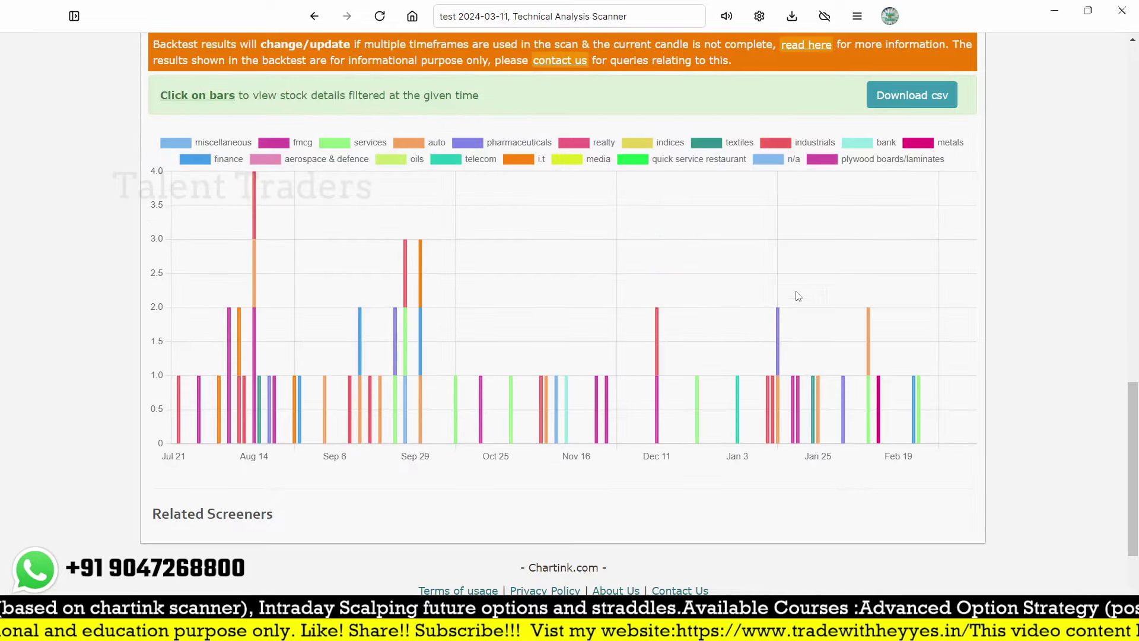
pyautogui.click(878, 394)
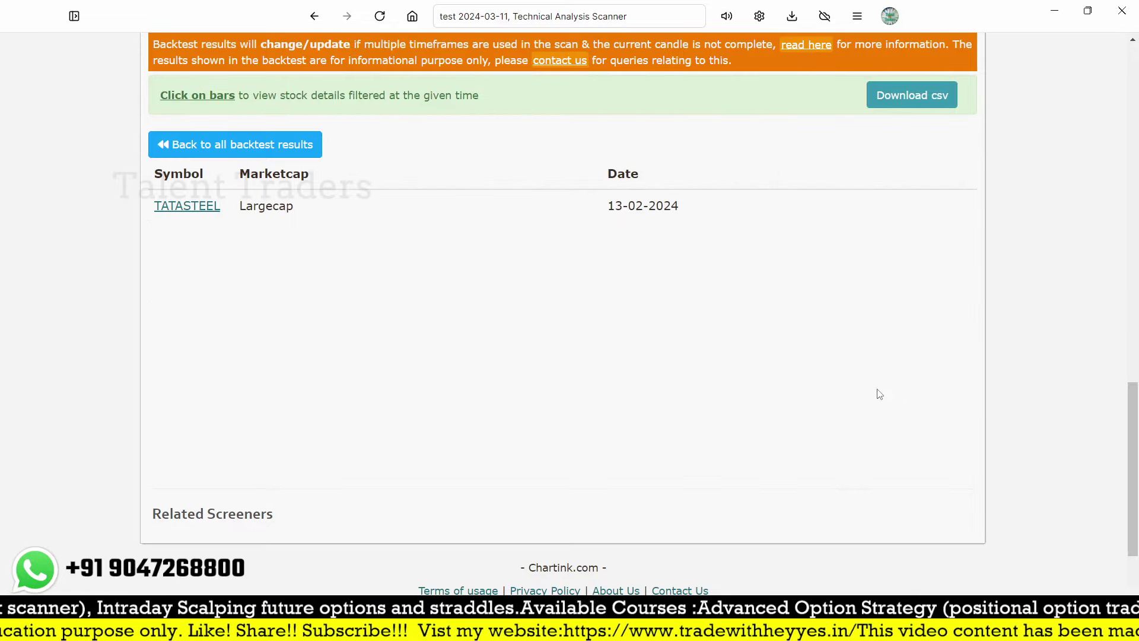
# Step: Switch to TradingView, search symbols for Tata Steel and load the NSE TATASTEEL chart
pyautogui.hotkey('alt', 'Tab')
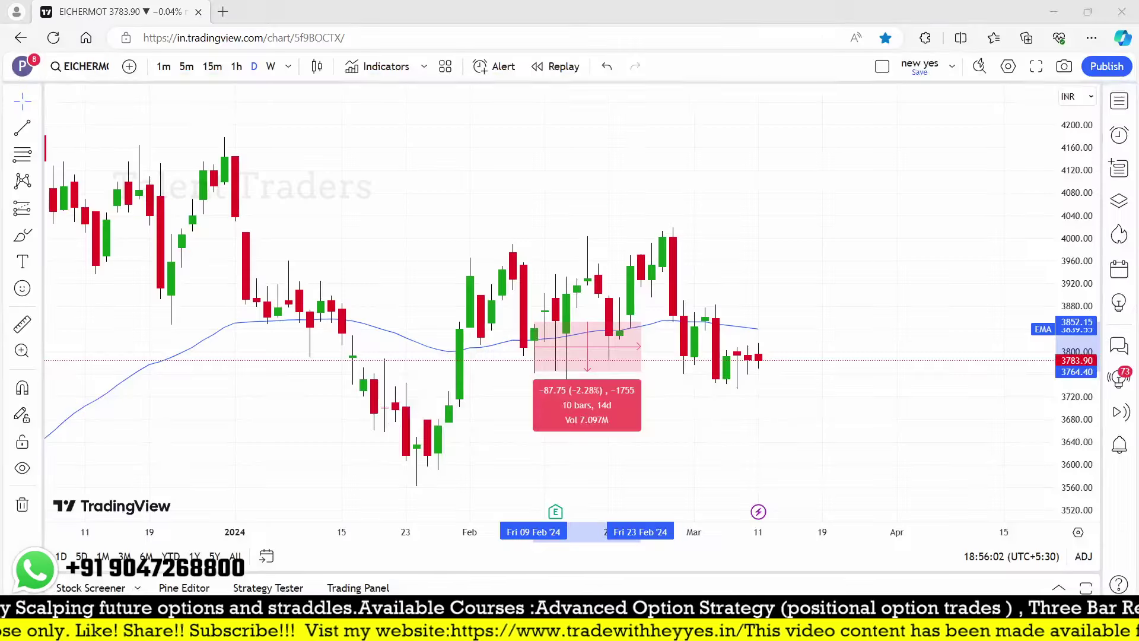
pyautogui.write('TATA')
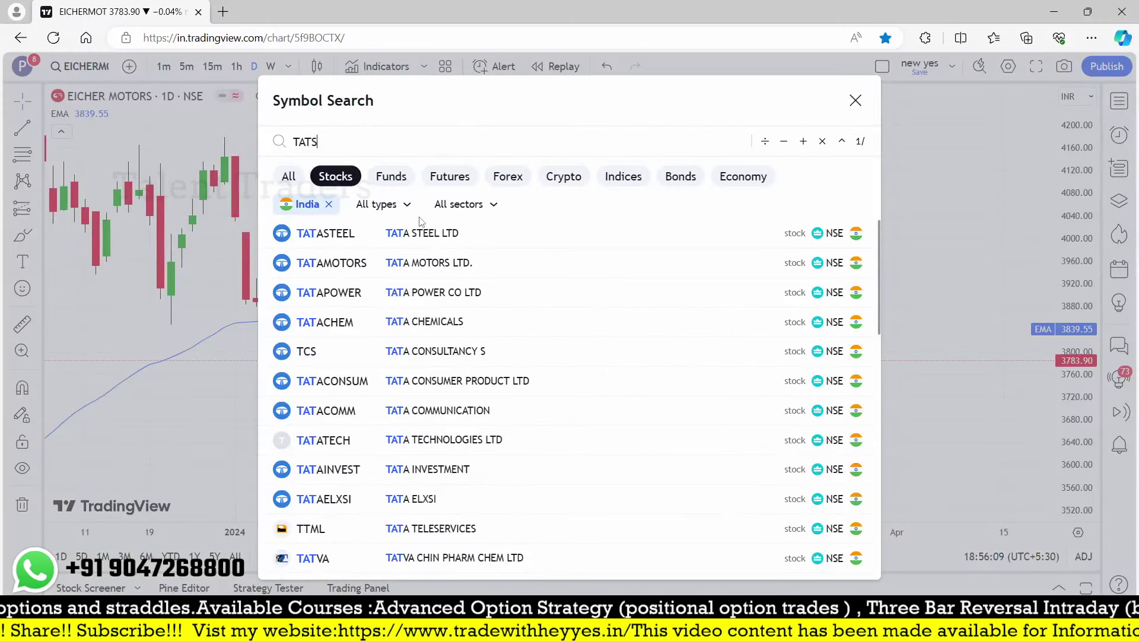
pyautogui.write('S')
pyautogui.press('BackSpace')
pyautogui.write('AS')
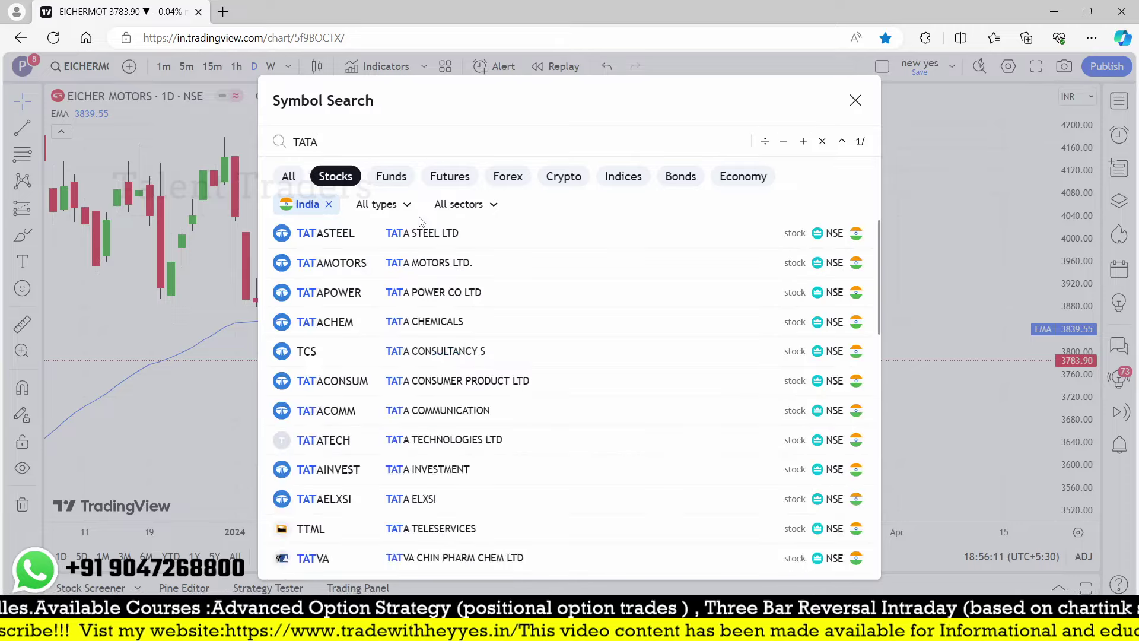
pyautogui.press('Return')
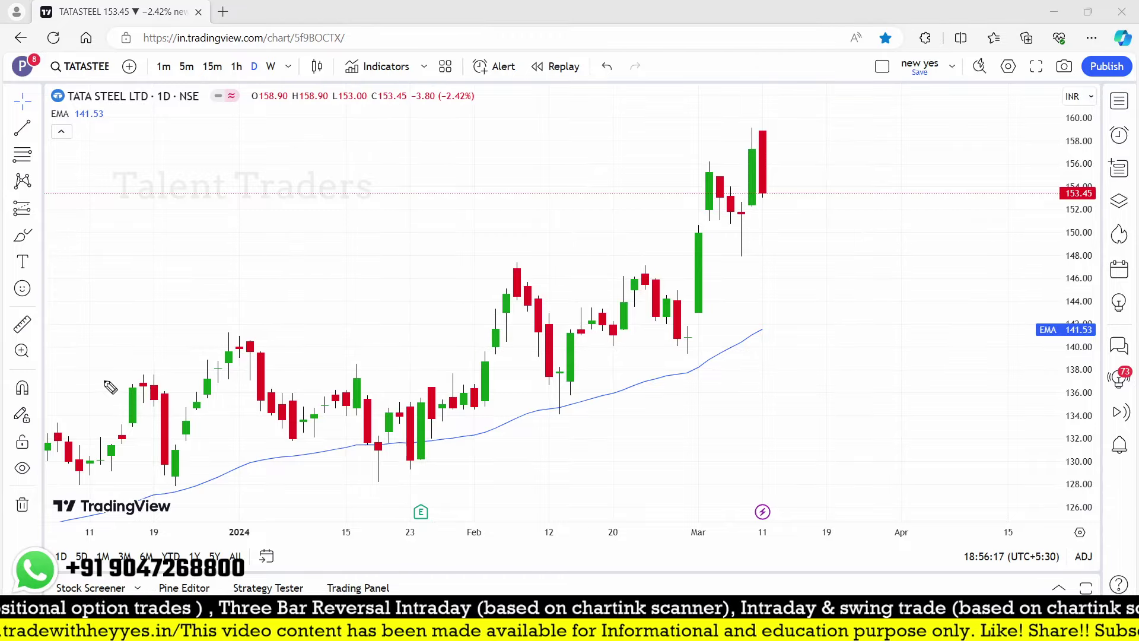
# Step: Measure the TATASTEEL price range from the 13 February 2024 candle's high up to the March peak and clear the measurement
pyautogui.click(22, 324)
pyautogui.click(560, 368)
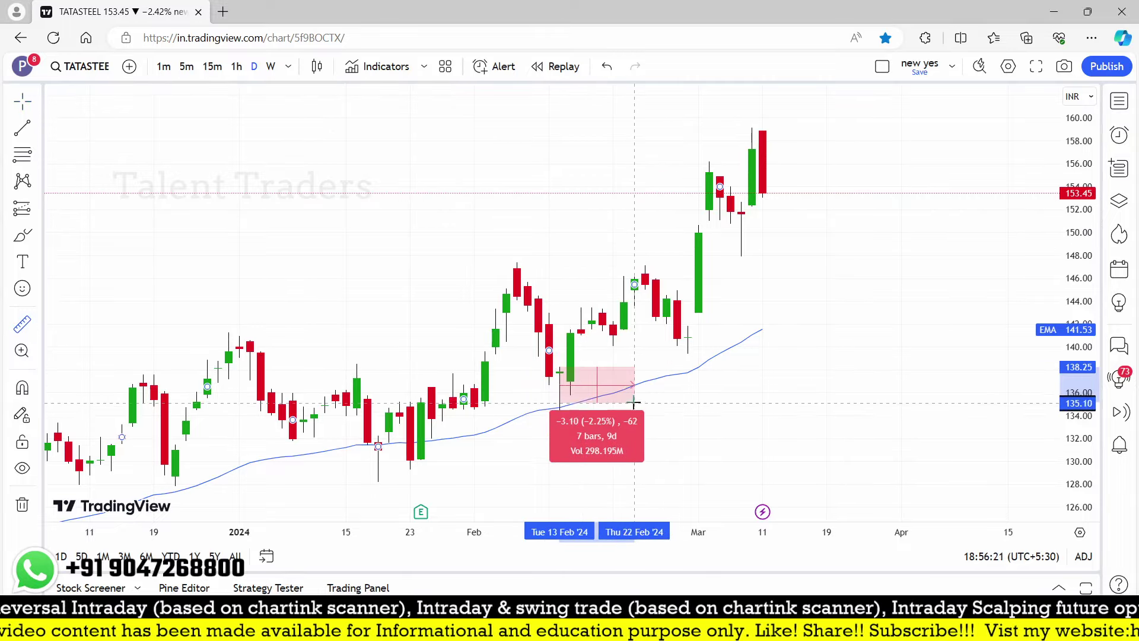
pyautogui.click(795, 126)
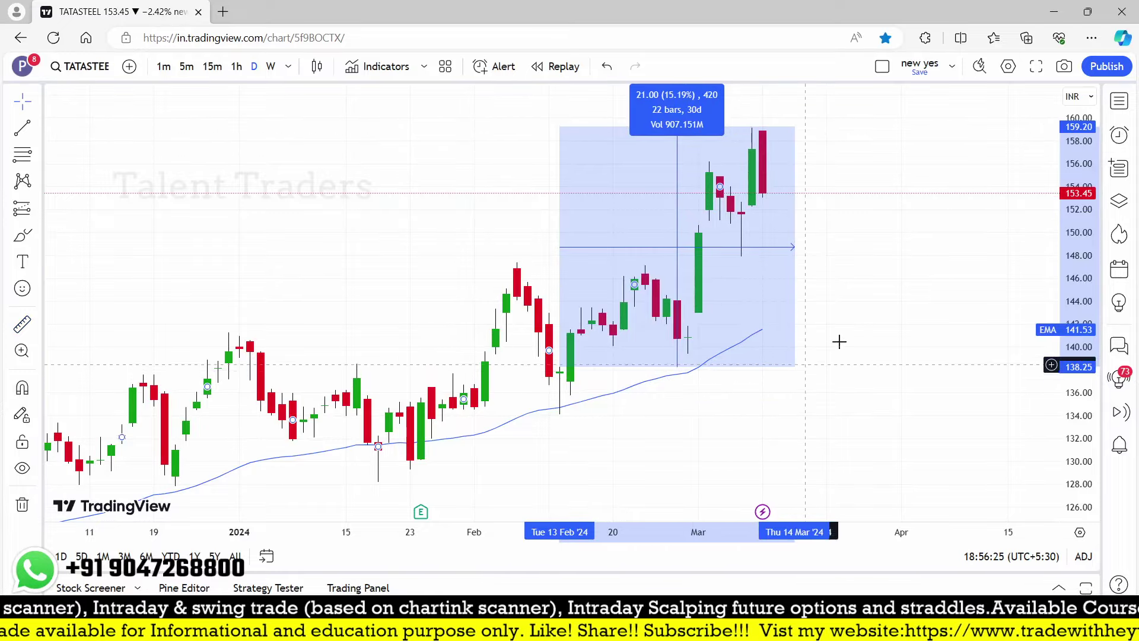
pyautogui.click(755, 326)
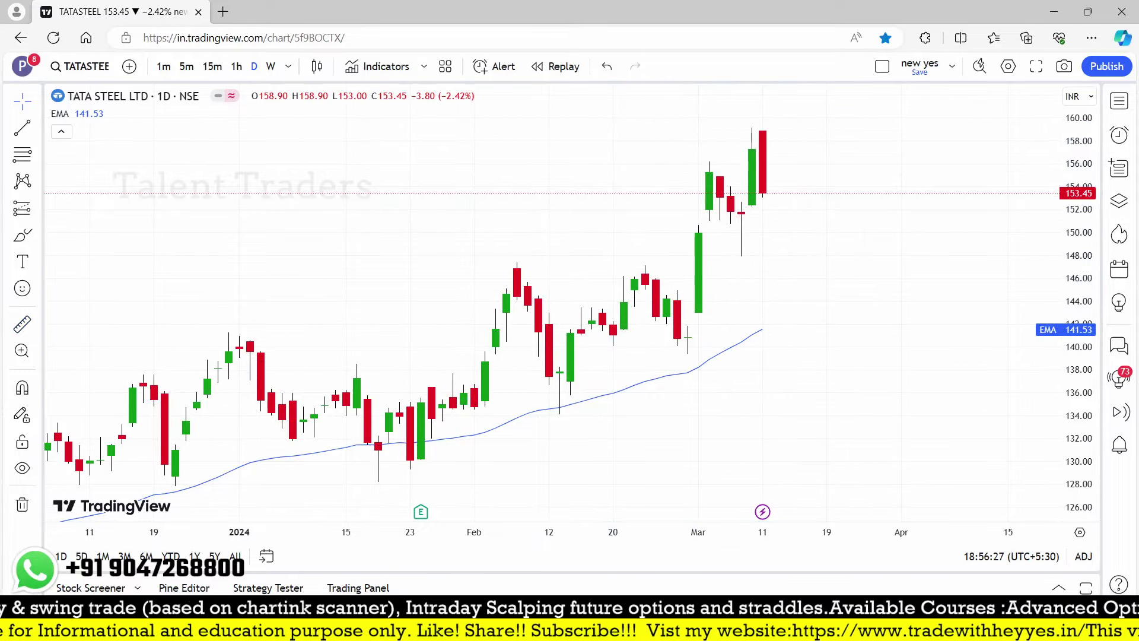
# Step: Switch to Chartink and review the scan's filter conditions above the backtest history
pyautogui.hotkey('alt', 'Tab')
pyautogui.scroll(15, 641, 486)
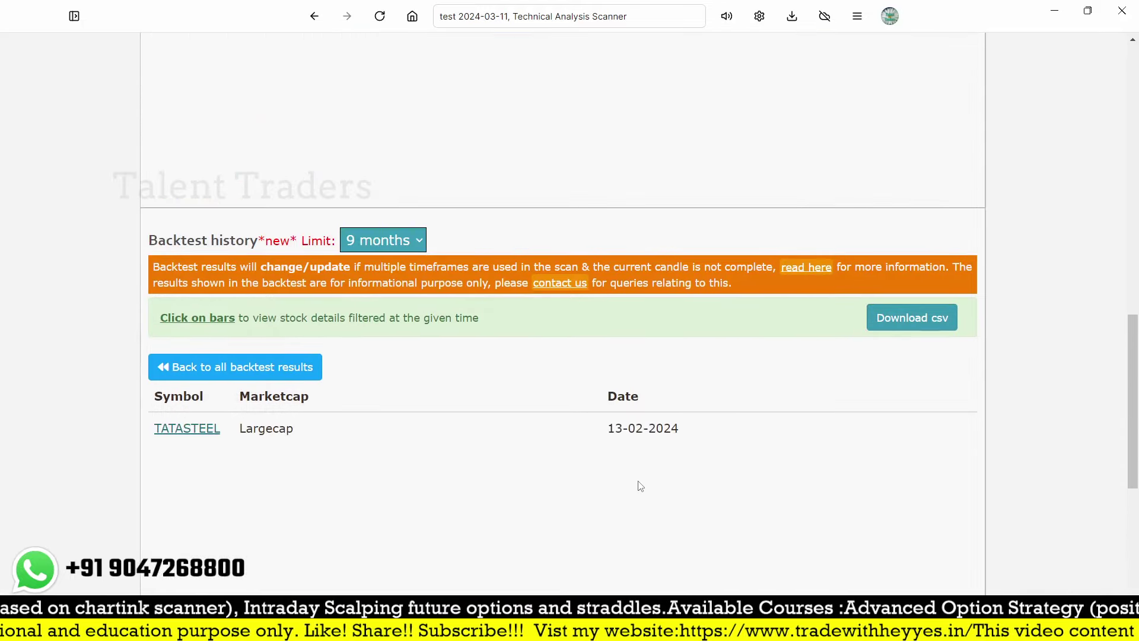
pyautogui.scroll(1, 641, 487)
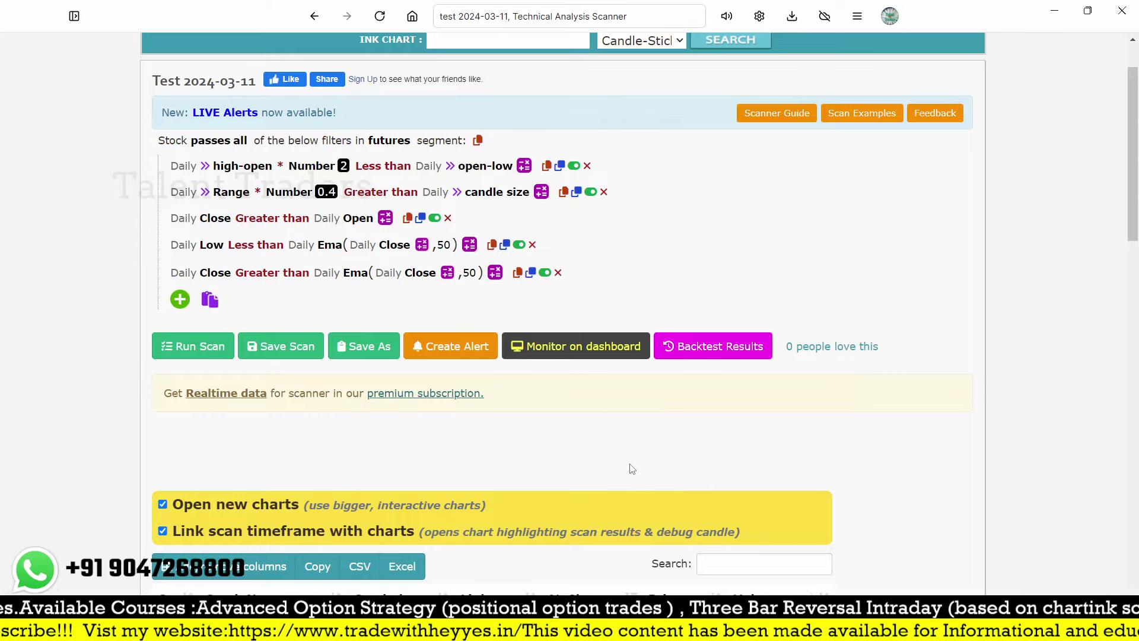
pyautogui.scroll(-10, 631, 468)
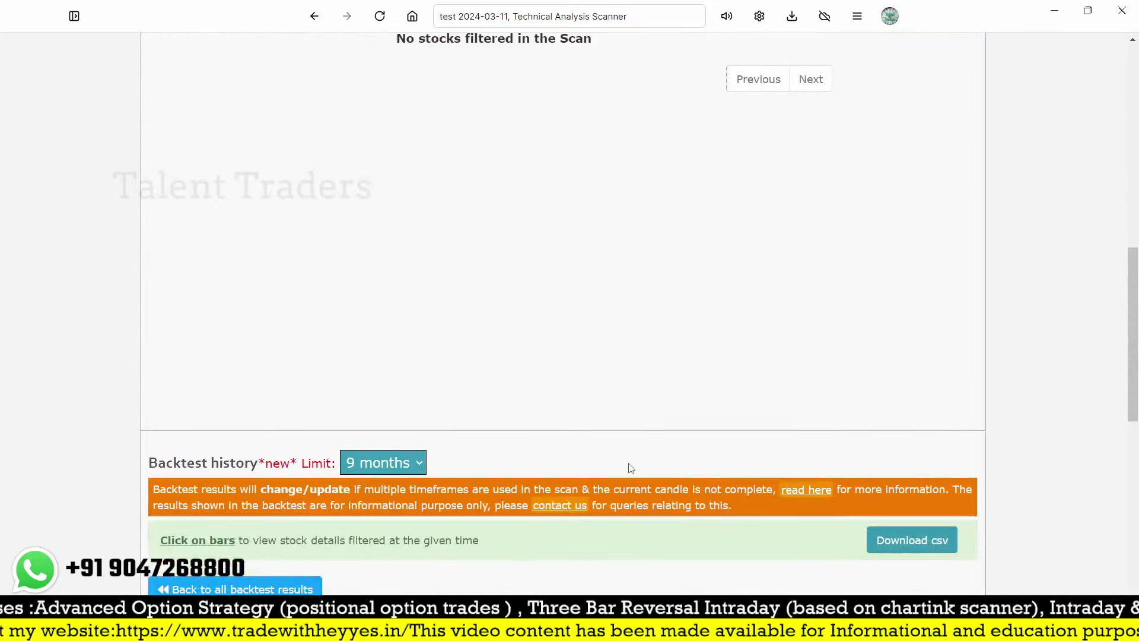
pyautogui.scroll(-9, 631, 469)
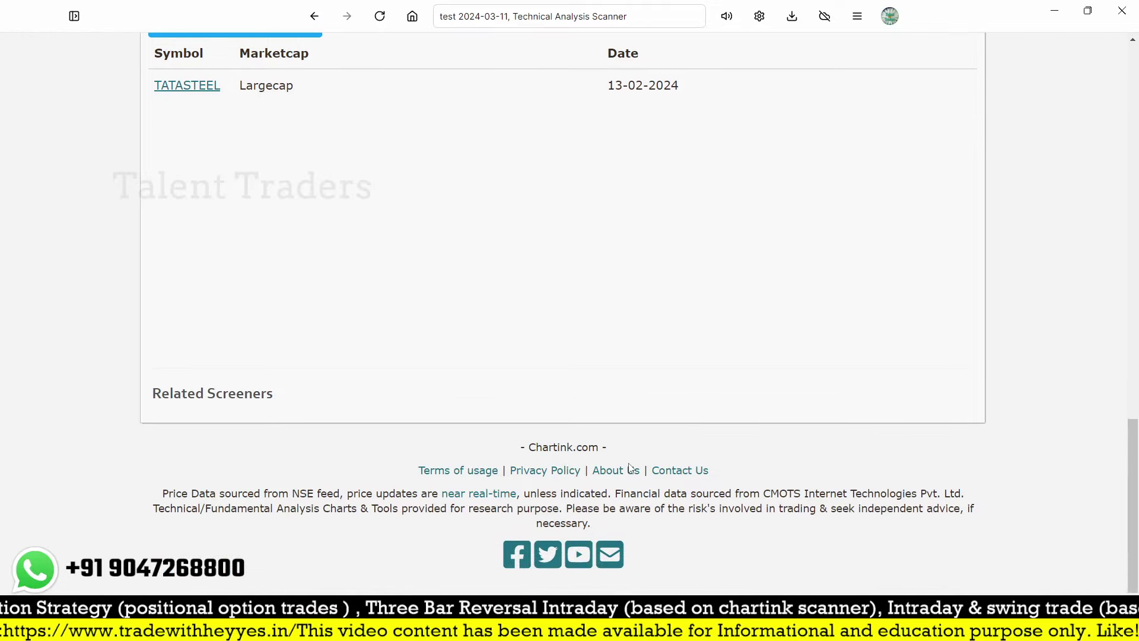
# Step: Return to all backtest results and open the finance bar for 22 February 2024
pyautogui.scroll(2, 631, 468)
pyautogui.click(235, 176)
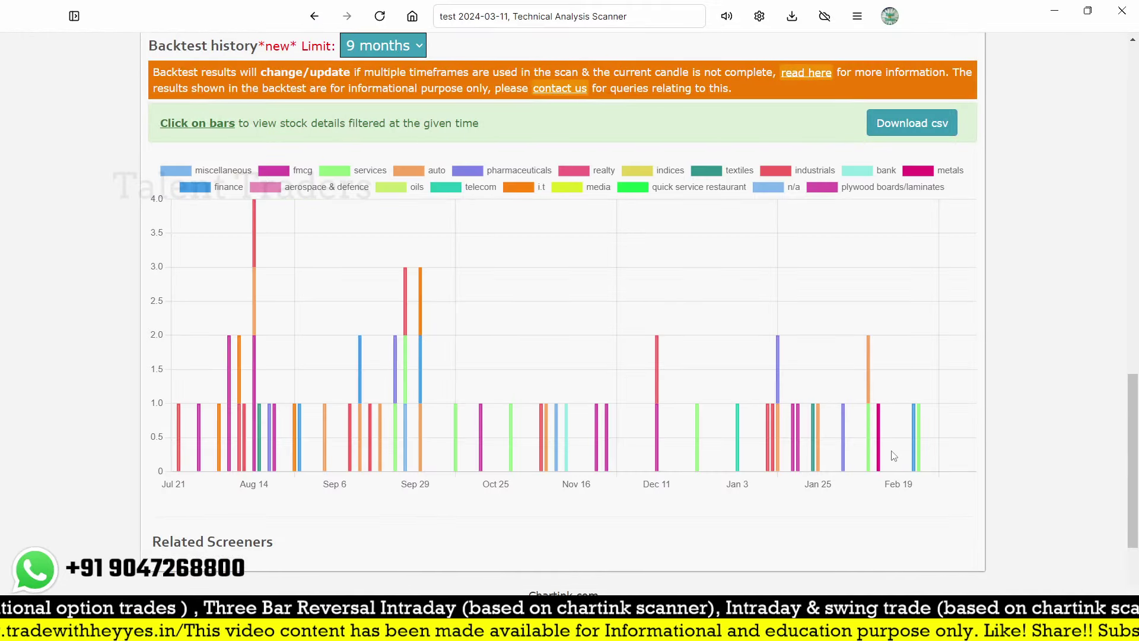
pyautogui.click(914, 442)
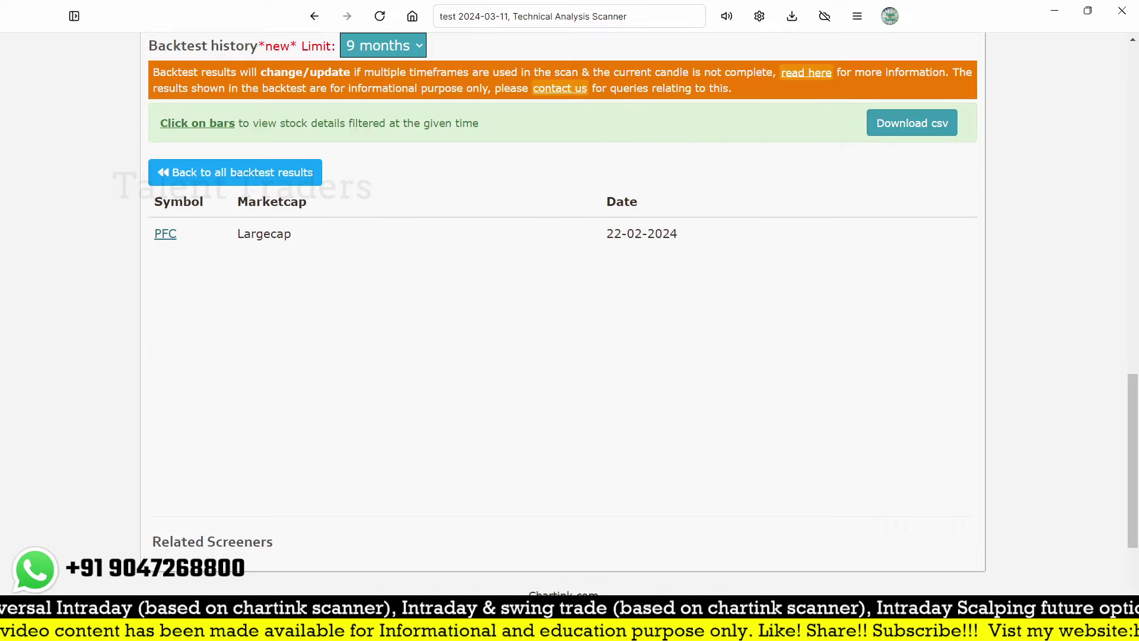
# Step: Switch to TradingView, search symbols for "PFC" and load the NSE PFC chart to check the 22 February signal
pyautogui.hotkey('alt', 'Tab')
pyautogui.write('PFC')
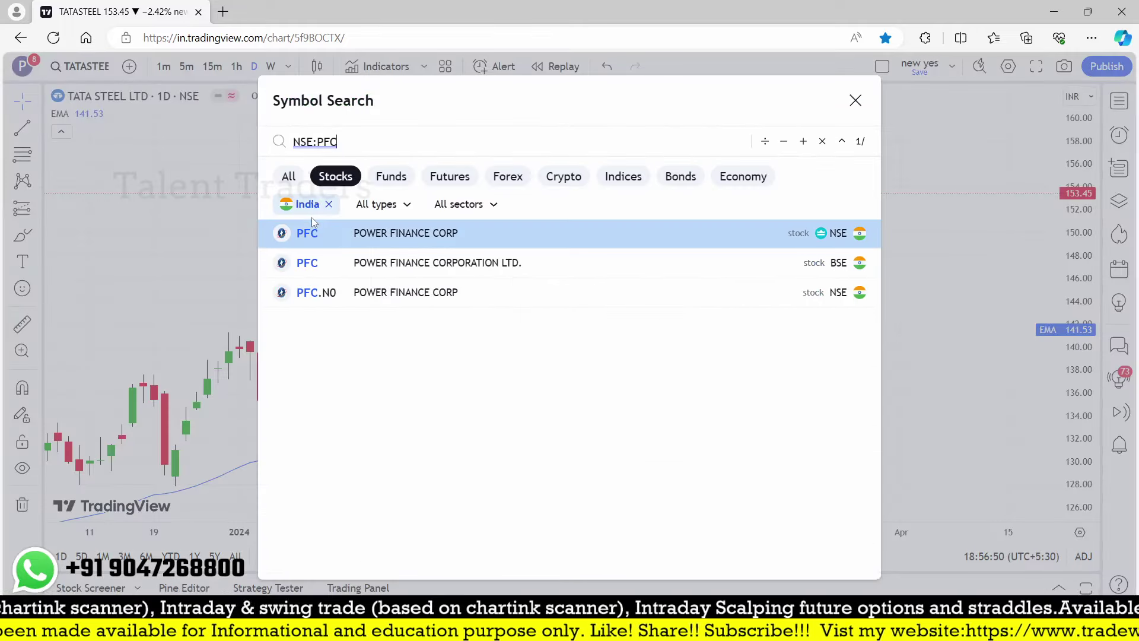
pyautogui.press('Return')
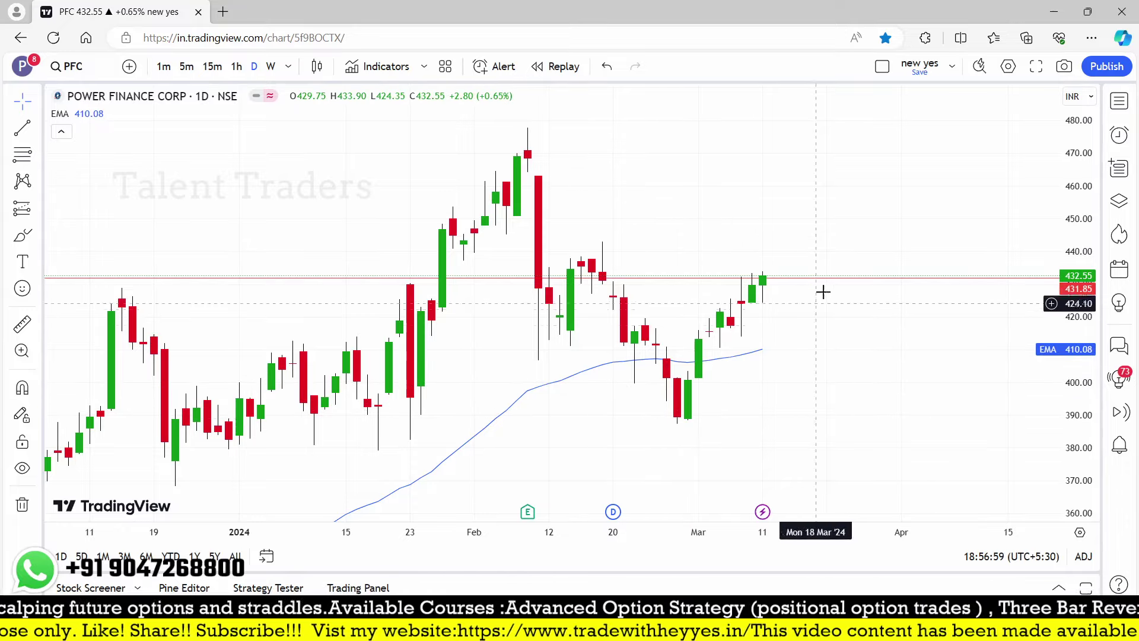
pyautogui.scroll(-2, 884, 472)
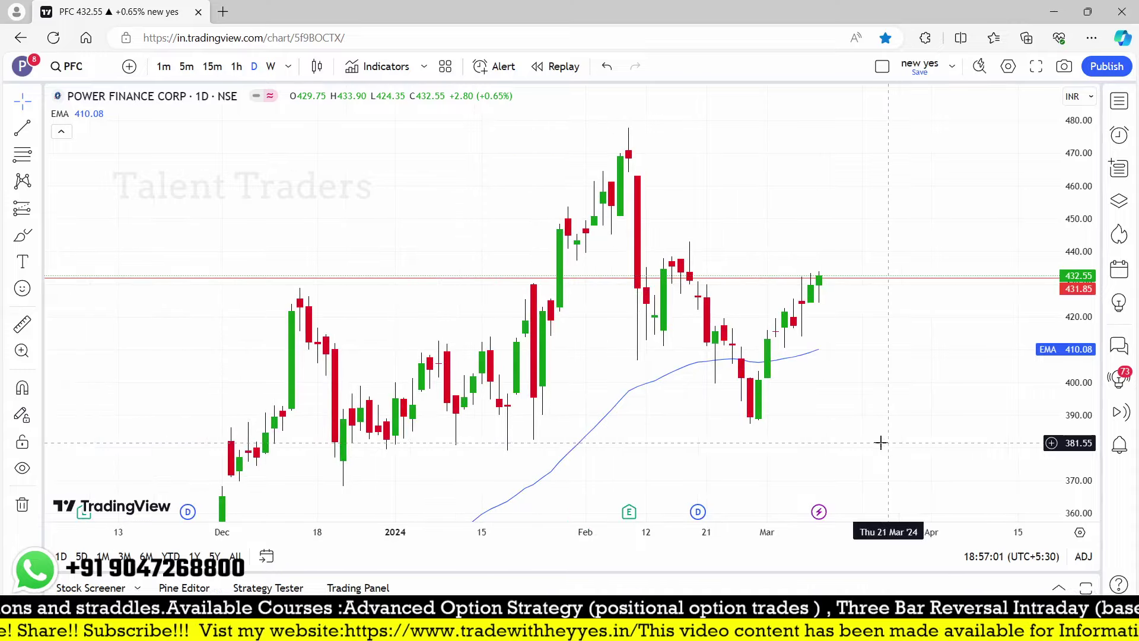
# Step: Switch to Chartink, return to all backtest results and open the services bar for 23 February 2024
pyautogui.hotkey('alt', 'Tab')
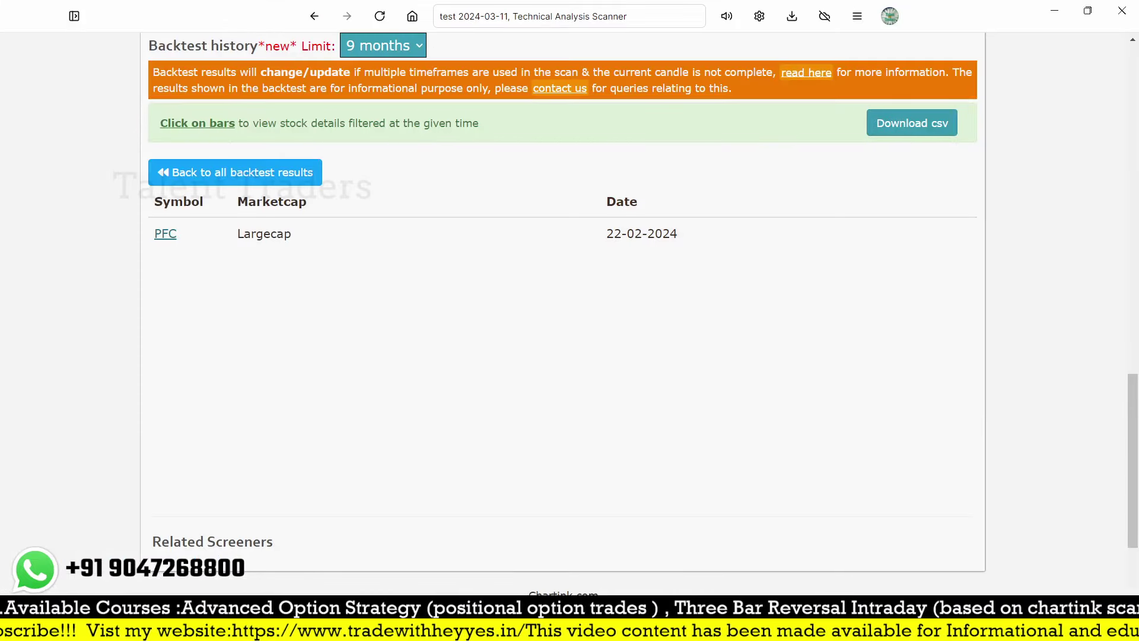
pyautogui.click(261, 178)
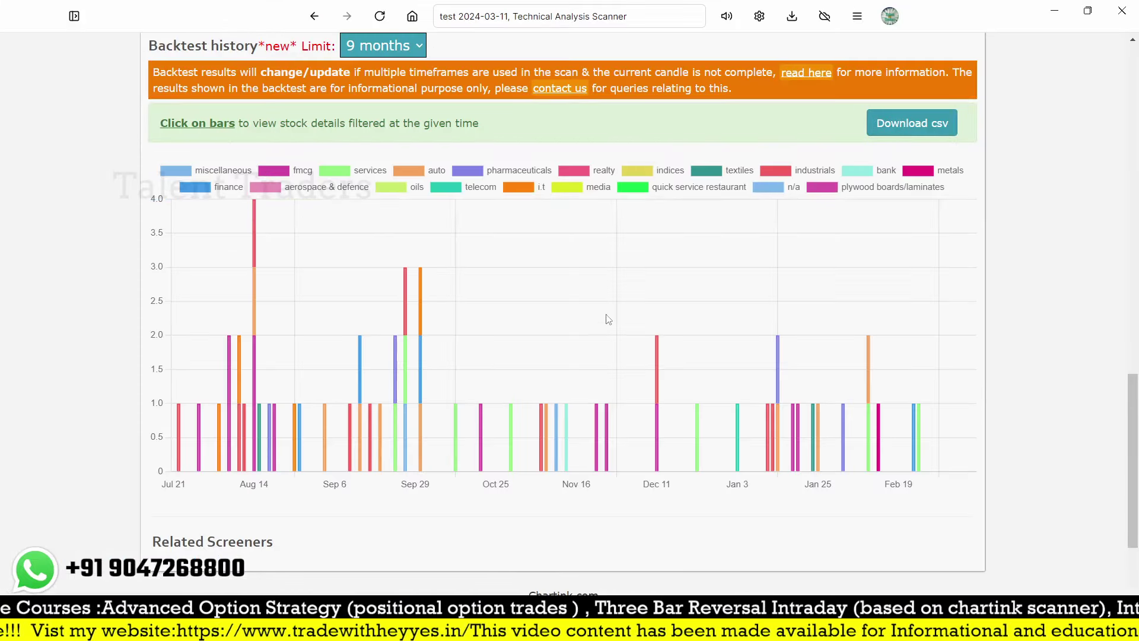
pyautogui.click(919, 445)
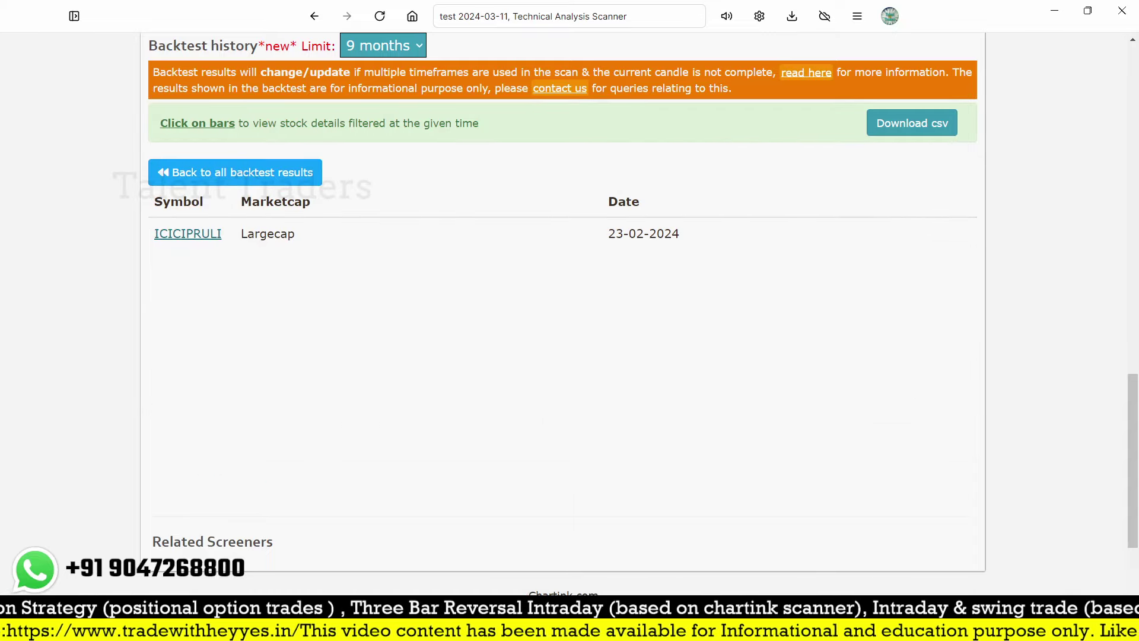
# Step: Switch to TradingView, load the NSE ICICIPRULI chart by searching for "ICICI", and recheck the signal date in Chartink
pyautogui.hotkey('alt', 'Tab')
pyautogui.write('ICICI')
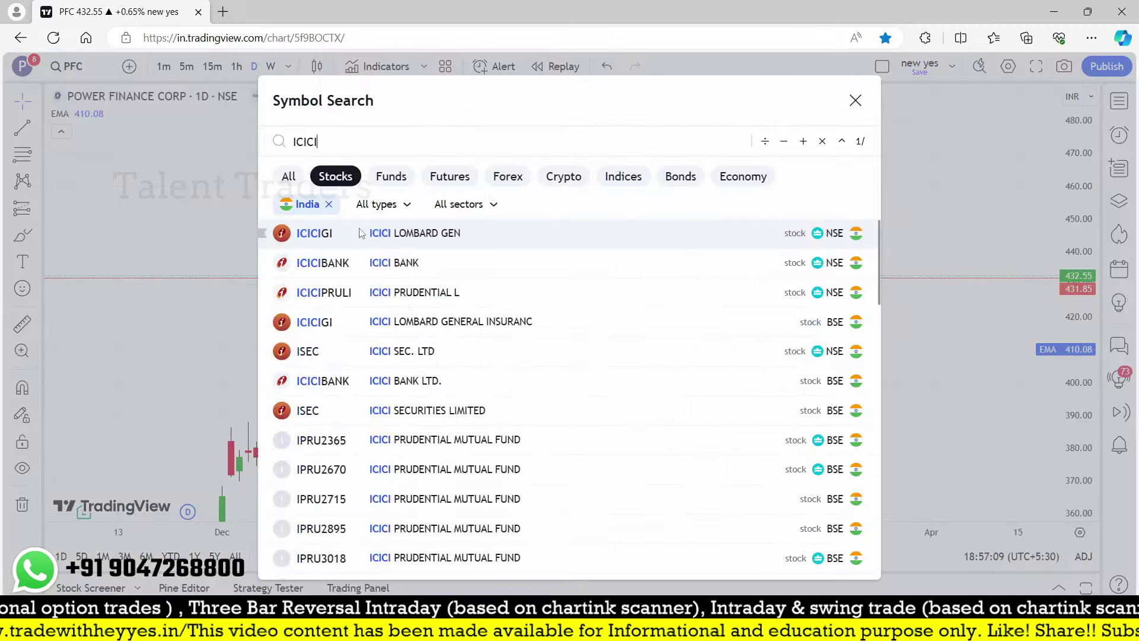
pyautogui.click(379, 292)
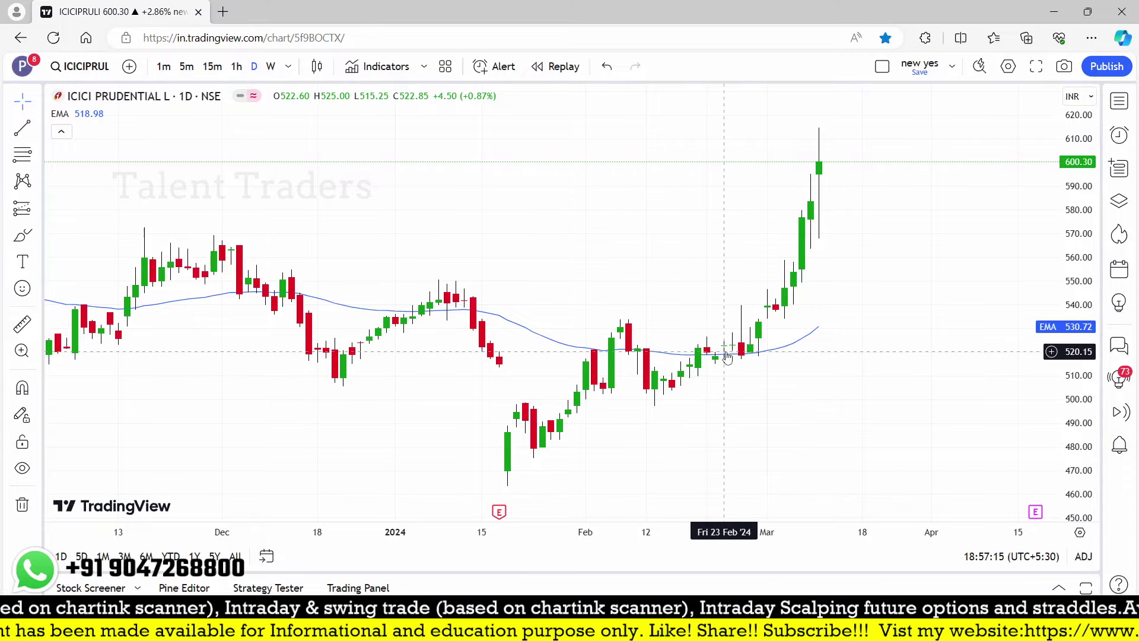
pyautogui.hotkey('alt', 'Tab')
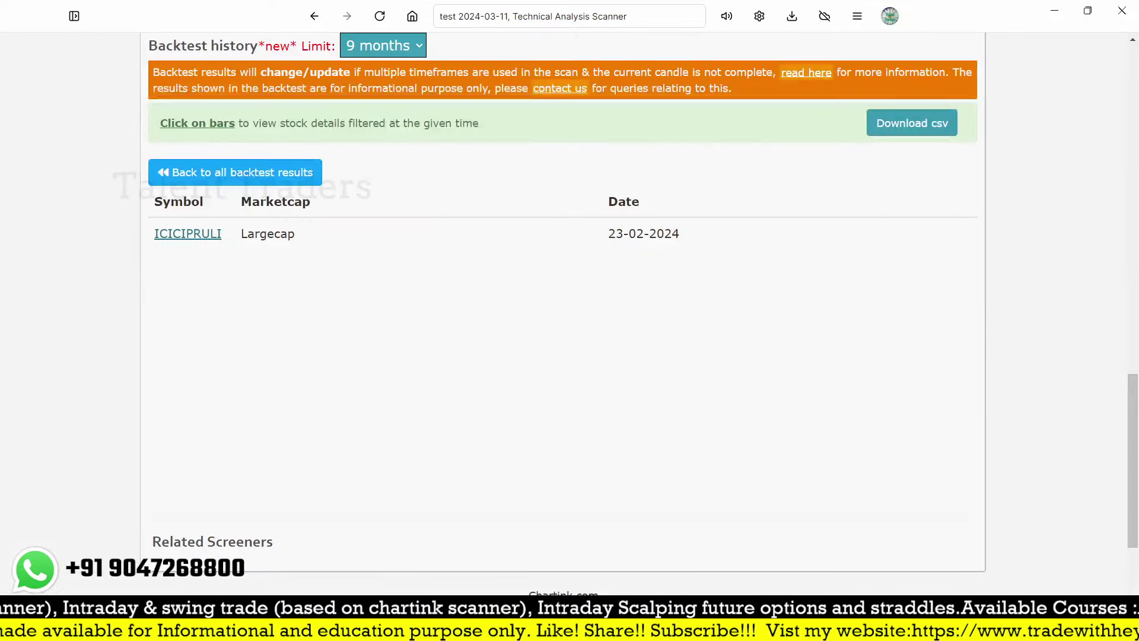
pyautogui.hotkey('alt', 'Tab')
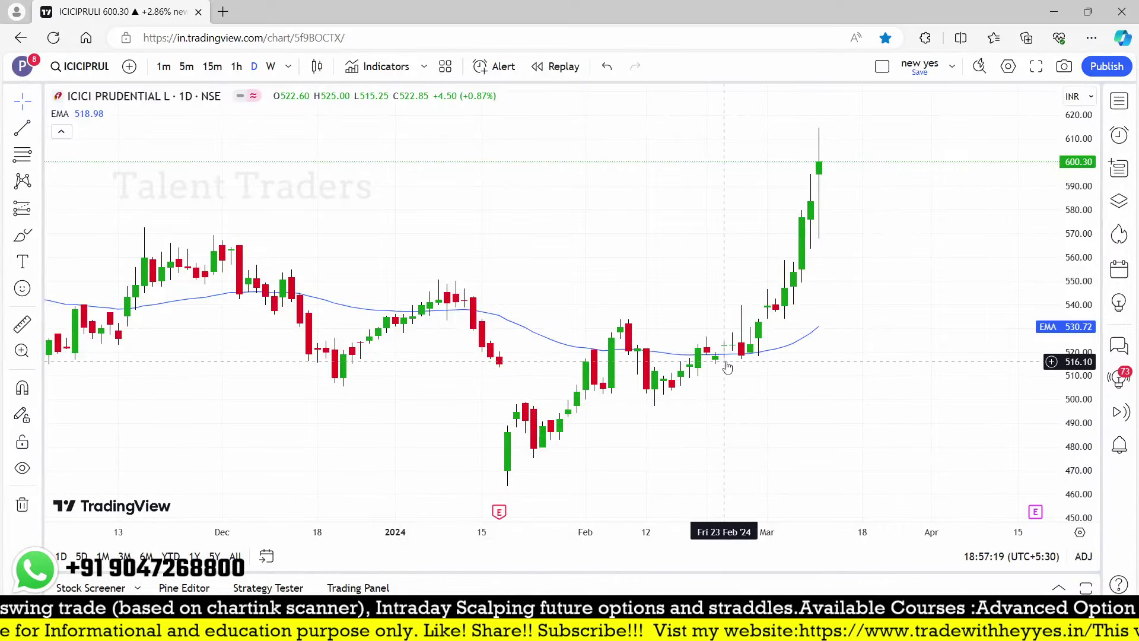
# Step: Measure the ICICIPRULI price range from the 23 February 2024 candle's high up to near the March peak
pyautogui.press('shift')
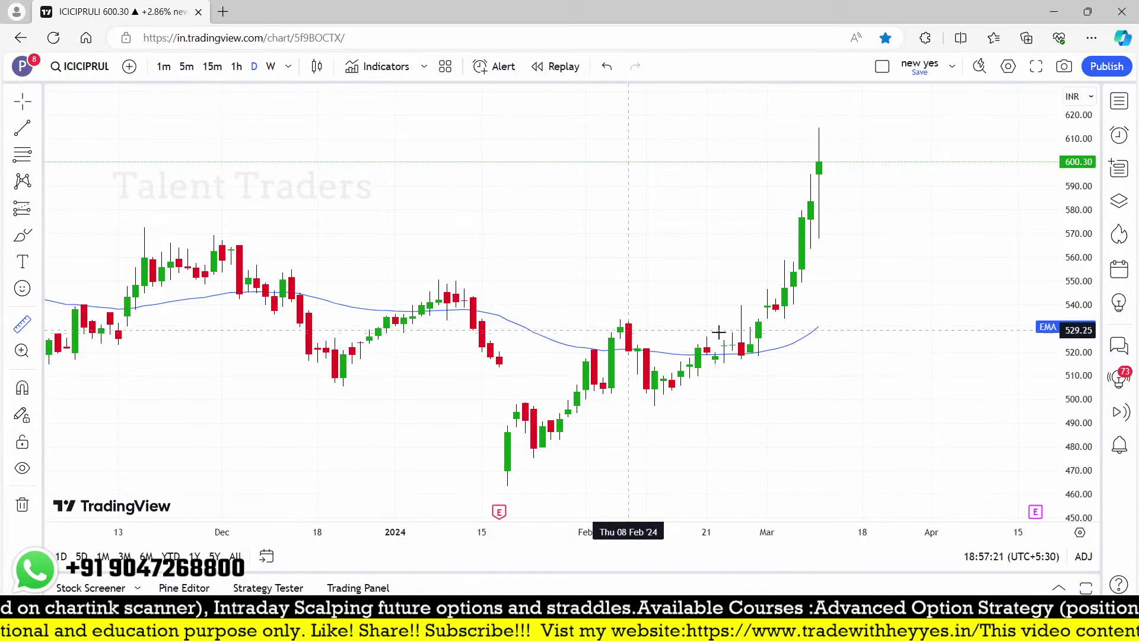
pyautogui.click(725, 340)
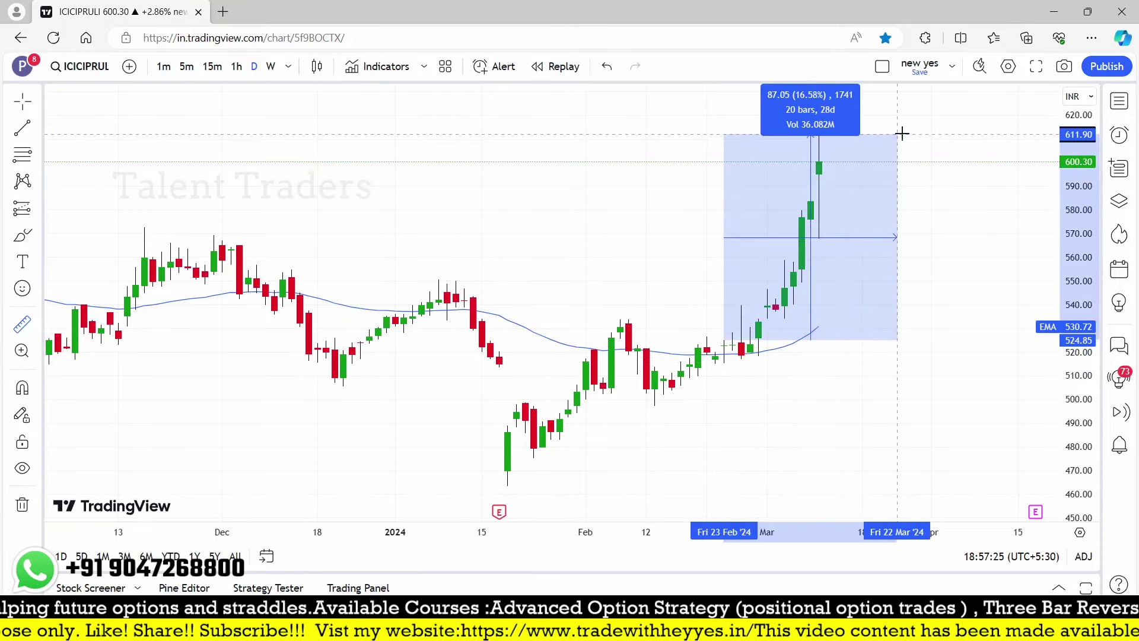
pyautogui.click(432, 167)
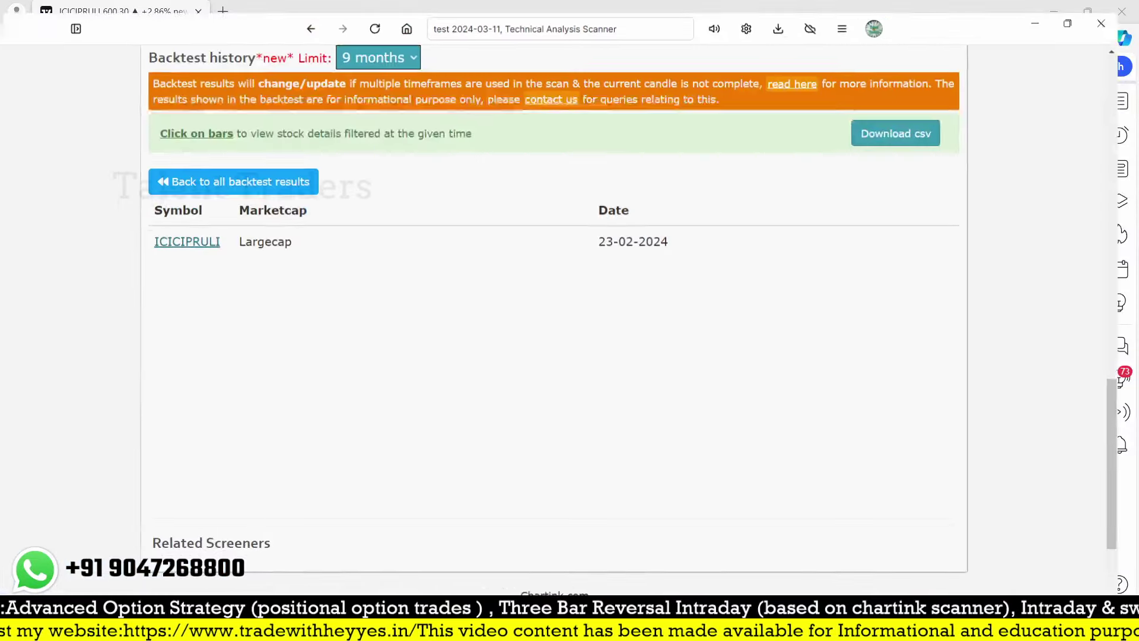
# Step: Switch to Chartink and return from the 23 February 2024 signal to all backtest results
pyautogui.scroll(-3, 682, 382)
pyautogui.scroll(3, 681, 384)
pyautogui.click(243, 176)
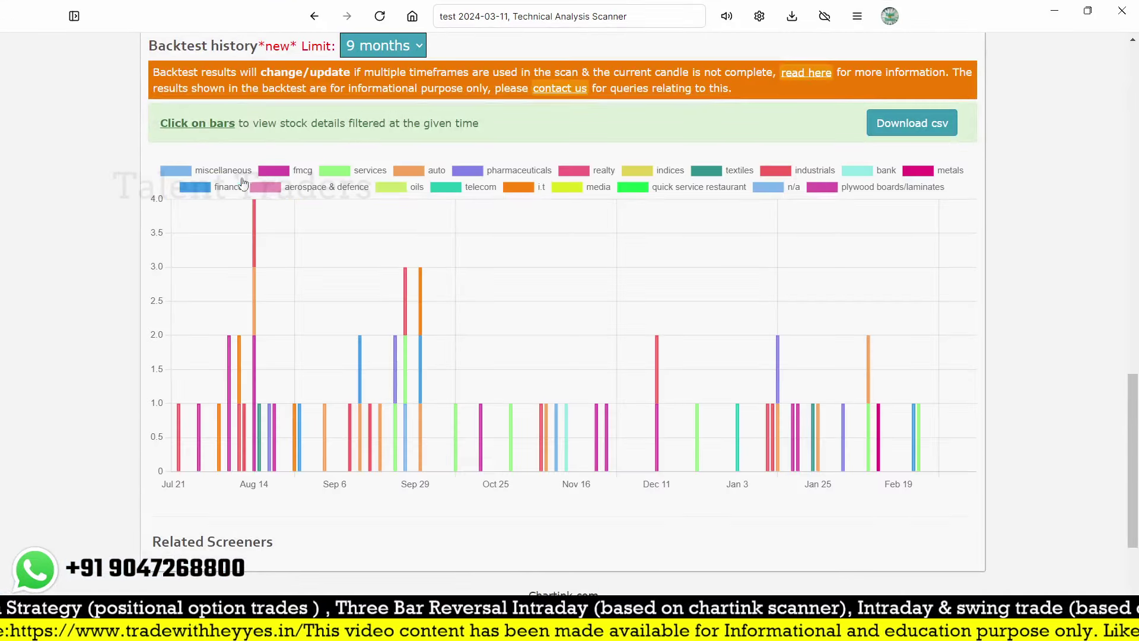